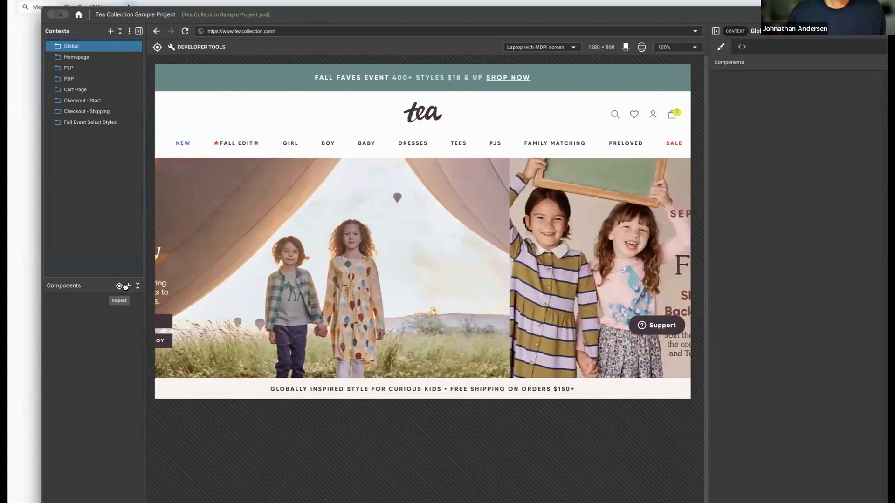
Step: Expand the page preview with the viewport height toggle and reopen the Tea Collection Sample Project from the project list
left_click(157, 48)
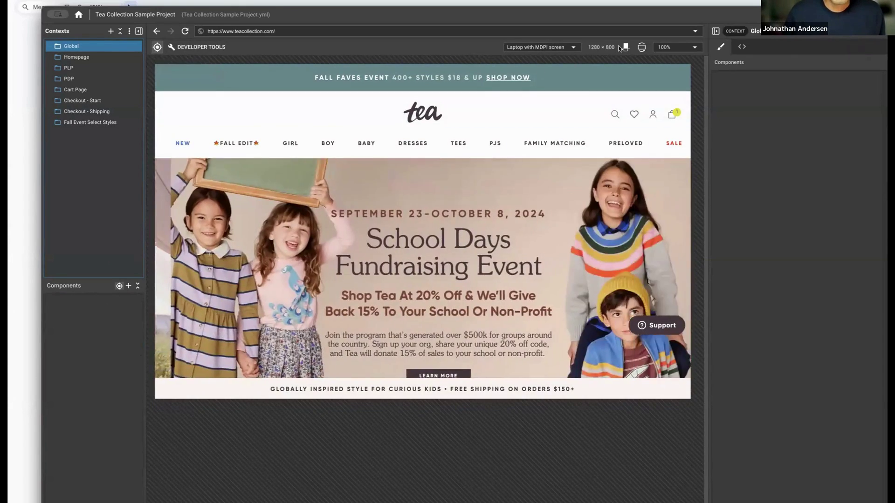
left_click(625, 47)
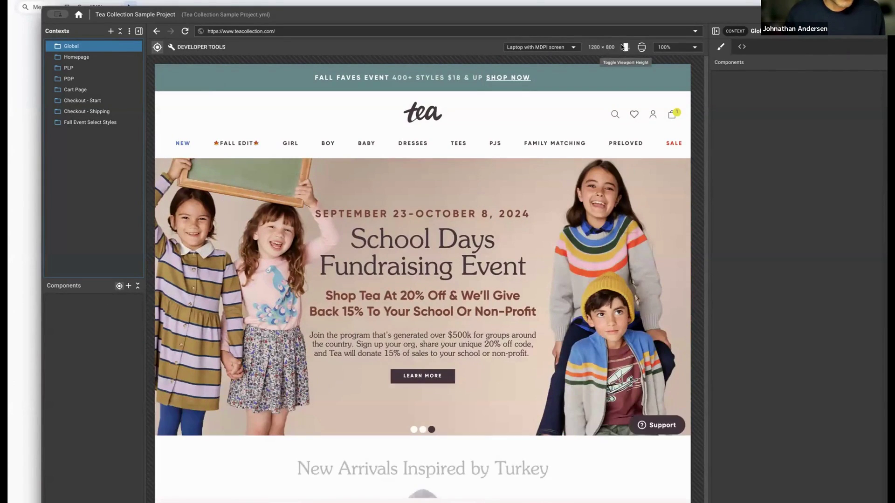
left_click(157, 47)
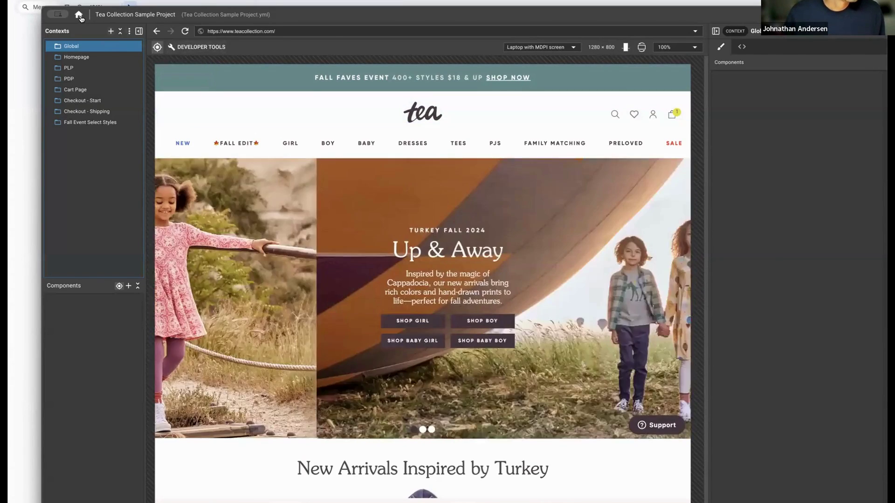
left_click(80, 16)
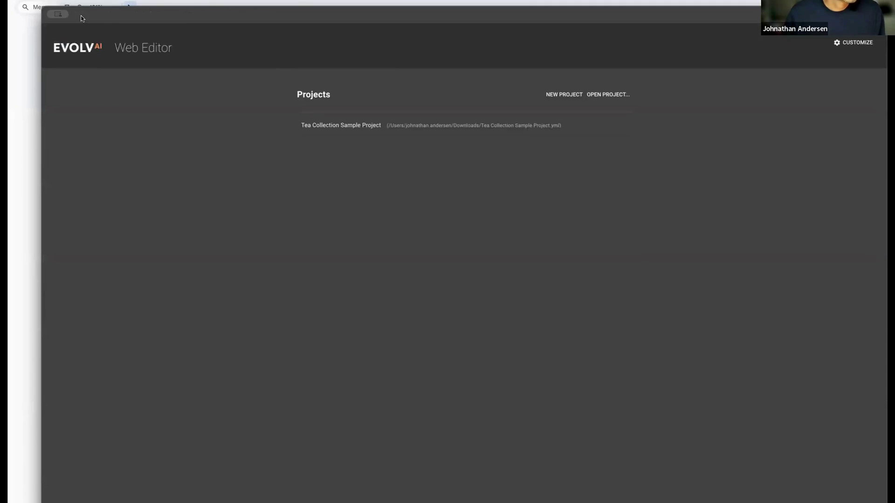
left_click(377, 128)
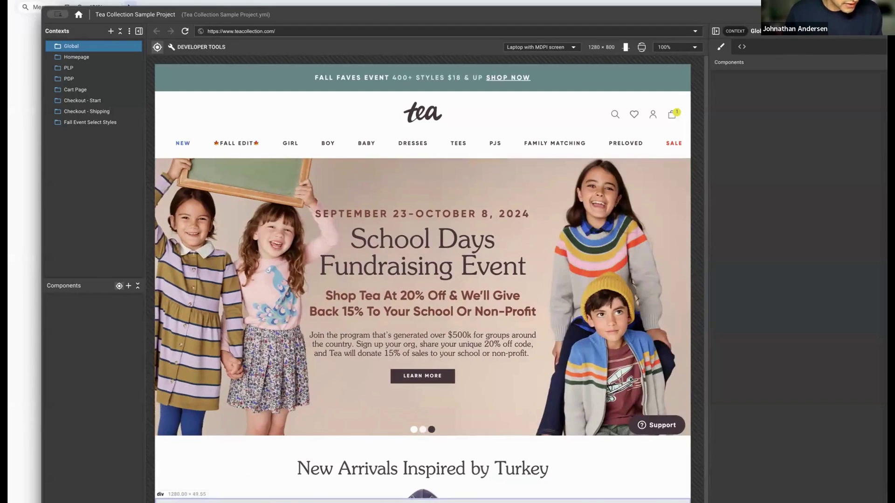
Step: Create a component named Free Shipping Banner in the Global context from the homepage's free-shipping strip
left_click(423, 497)
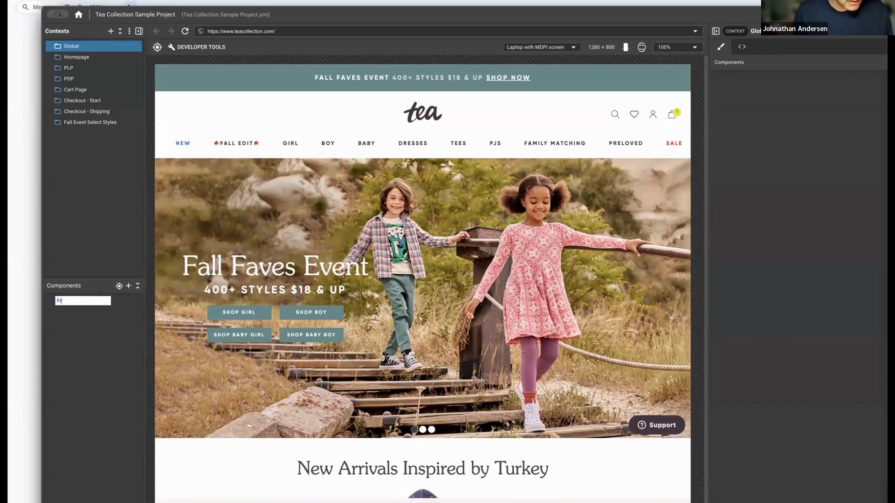
type("Free Shipping")
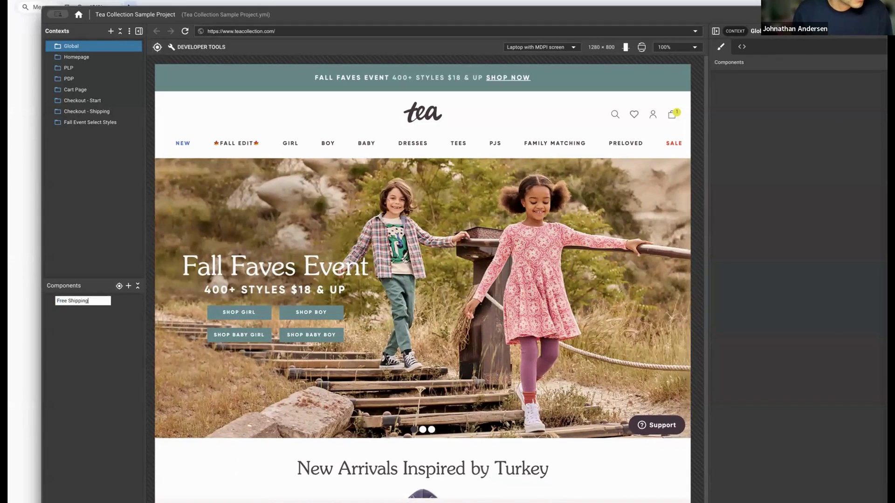
type(" Banner")
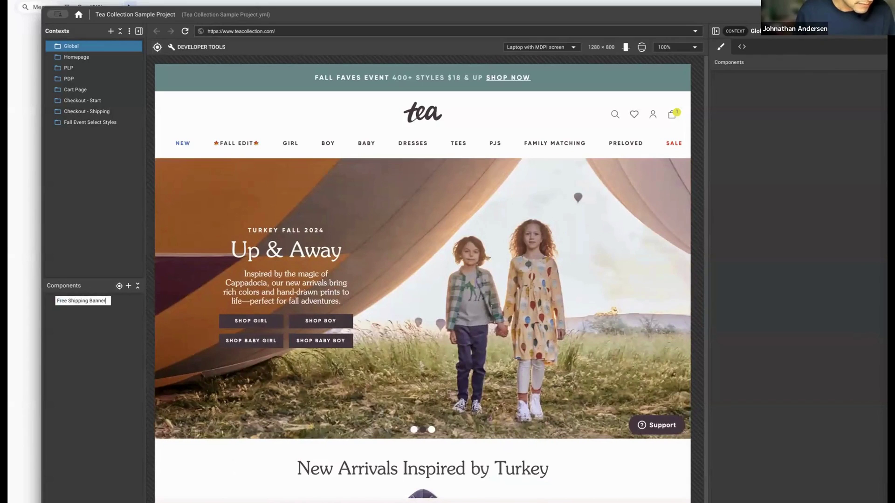
key("Return")
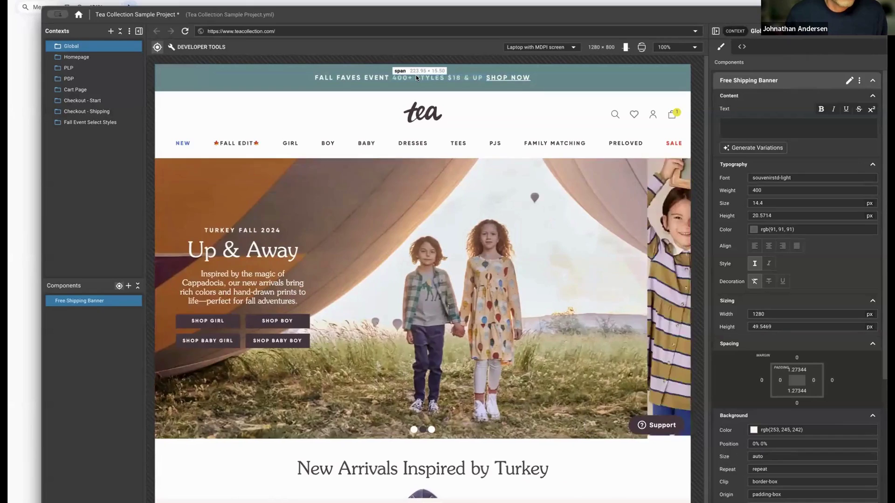
Step: Create a component named Special Event Link from the parent link element (a) of the Fall Faves Event promo text
right_click(417, 78)
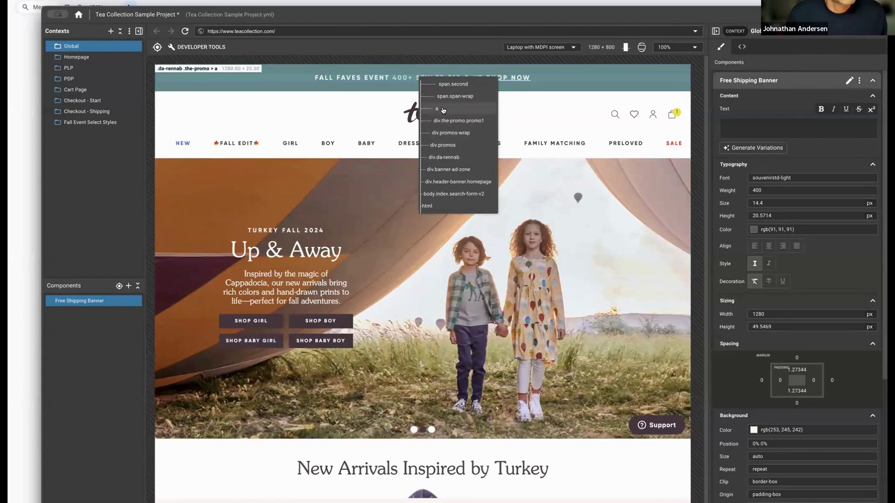
left_click(441, 108)
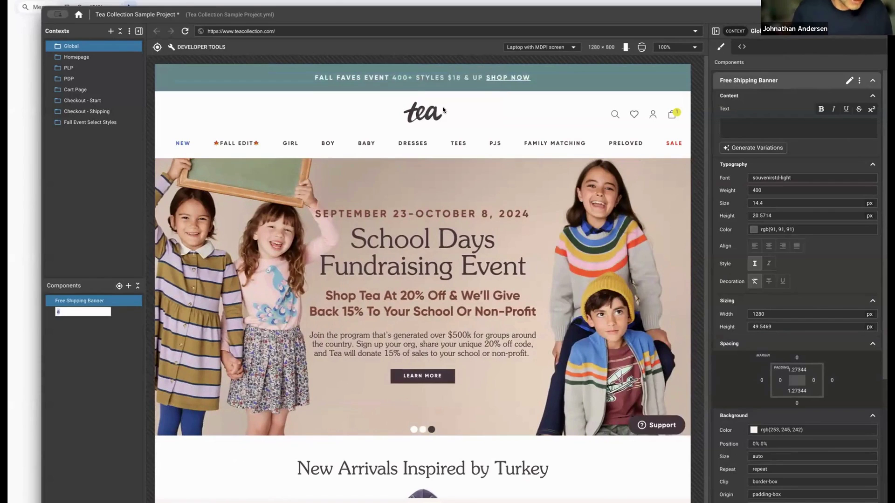
type("Special Event Link")
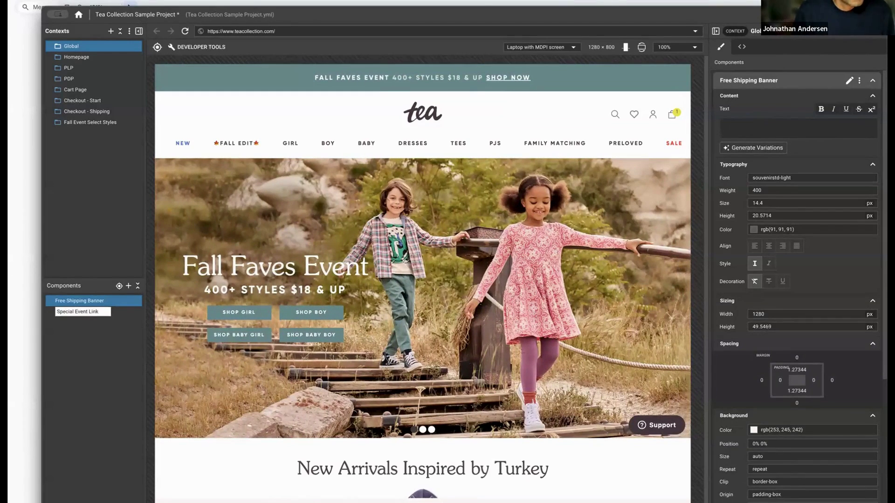
key("Return")
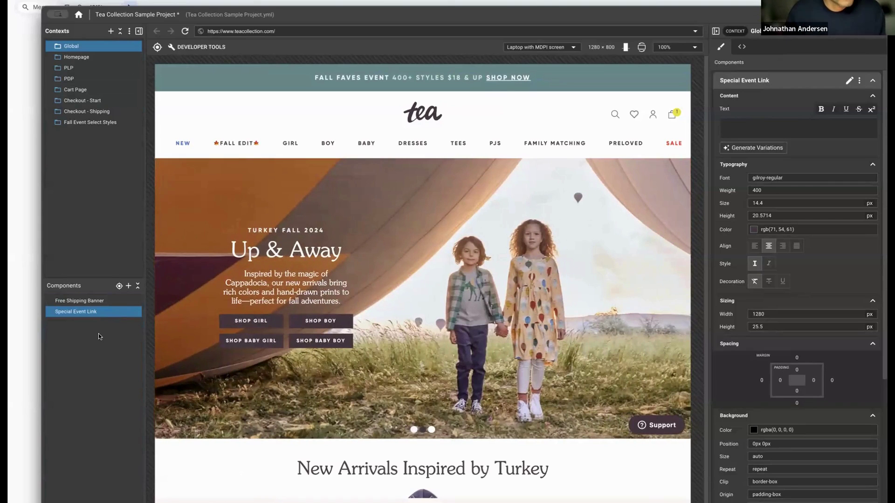
Step: Discard the unsaved components by reopening the Tea Collection Sample Project, and open the PLP context
left_click(81, 70)
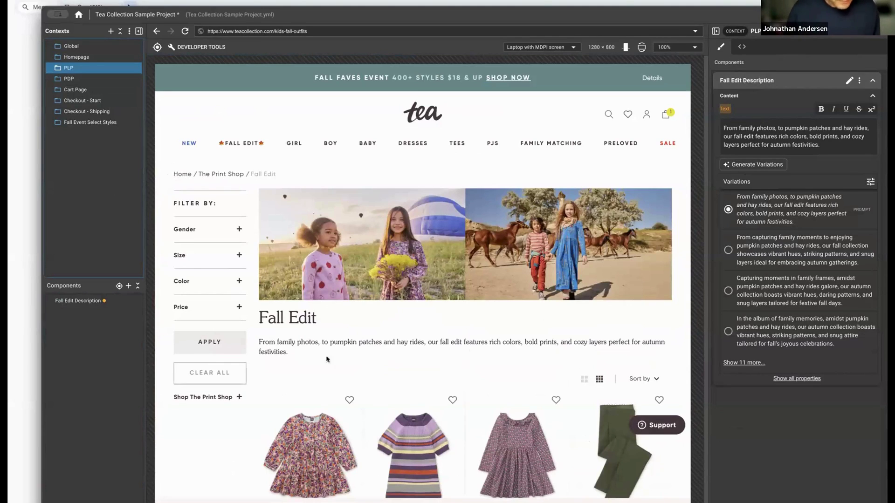
scroll(364, 355, "down", 1)
scroll(273, 307, "up", 1)
scroll(599, 279, "down", 1)
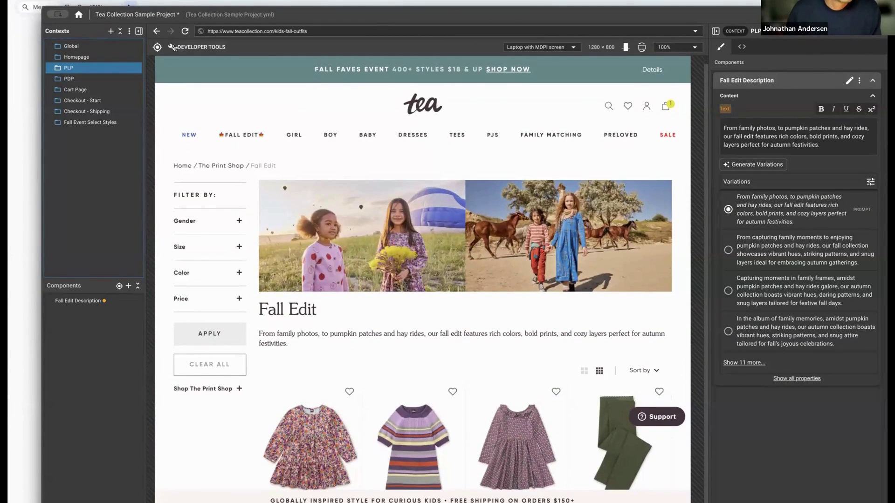
left_click(79, 15)
left_click(349, 123)
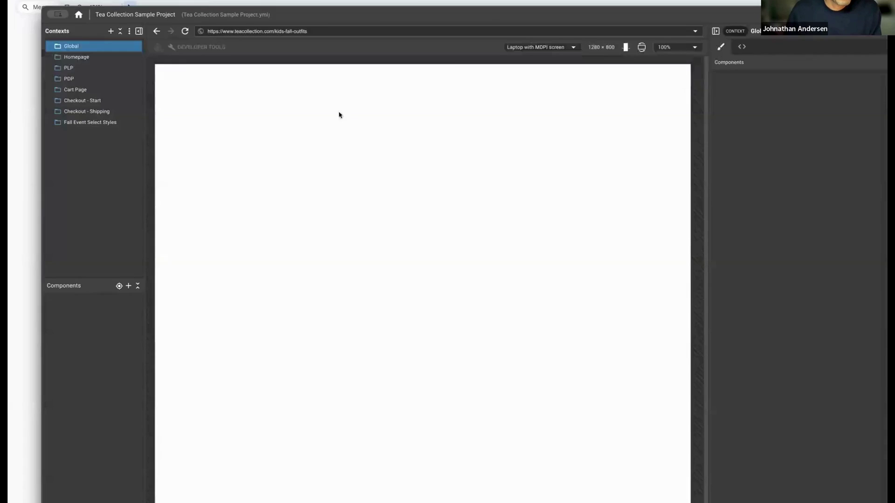
left_click(98, 68)
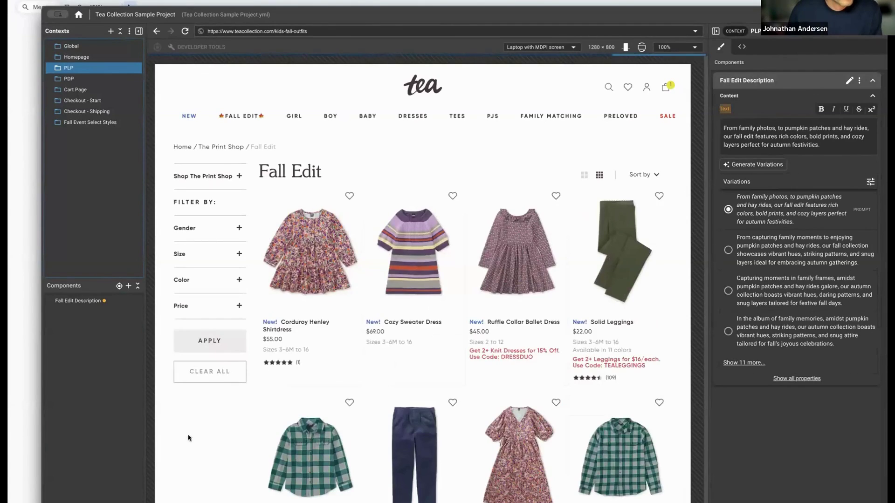
Step: Look through the Fall Edit product listing for products that have both a struck-through original price and a sale price
scroll(355, 433, "down", 5)
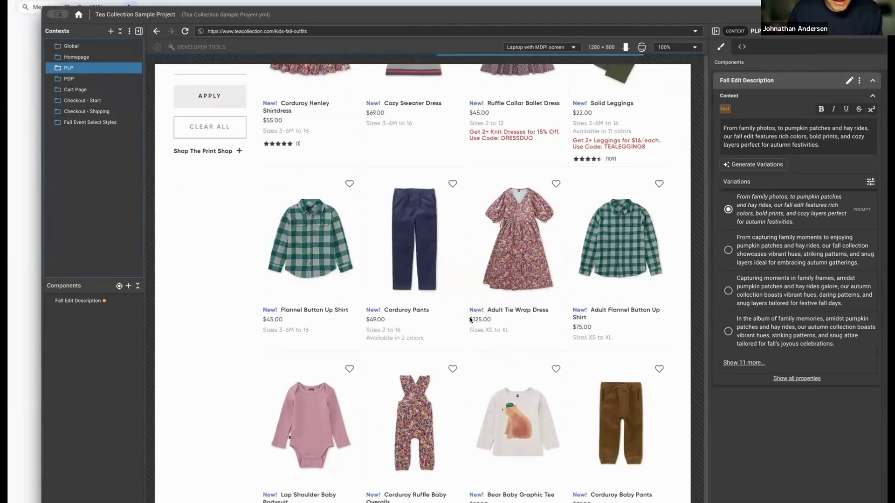
scroll(485, 326, "down", 3)
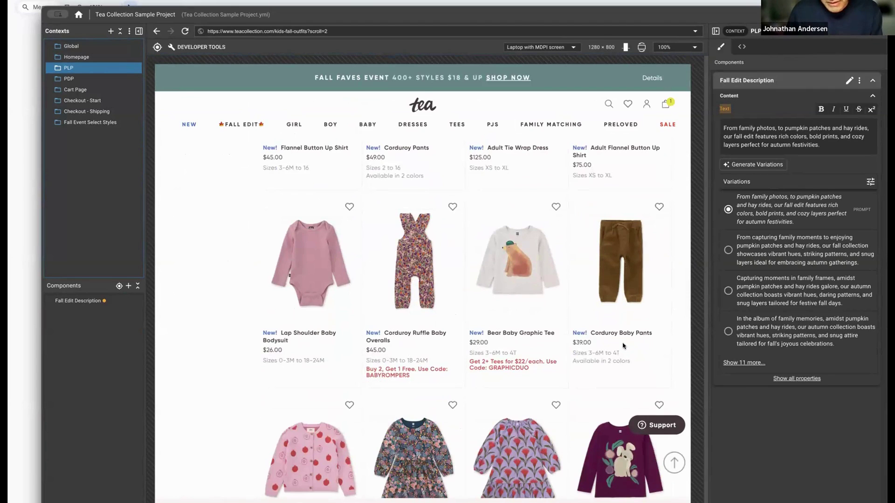
scroll(623, 345, "down", 2)
scroll(561, 313, "down", 2)
scroll(561, 312, "down", 5)
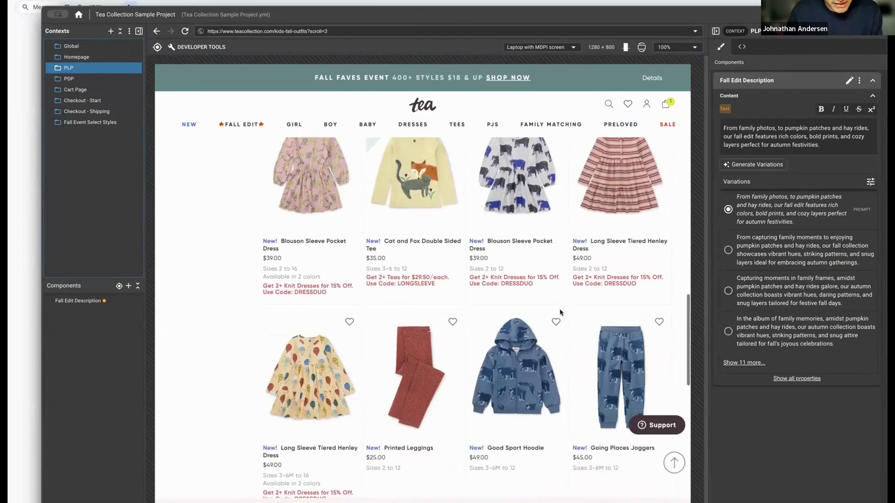
scroll(561, 313, "down", 7)
scroll(560, 312, "down", 9)
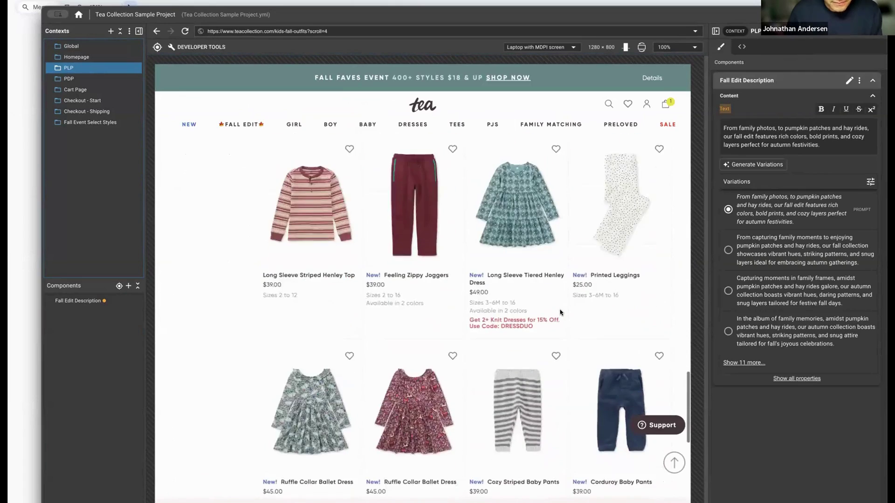
scroll(561, 312, "down", 10)
scroll(560, 313, "down", 10)
scroll(561, 312, "down", 10)
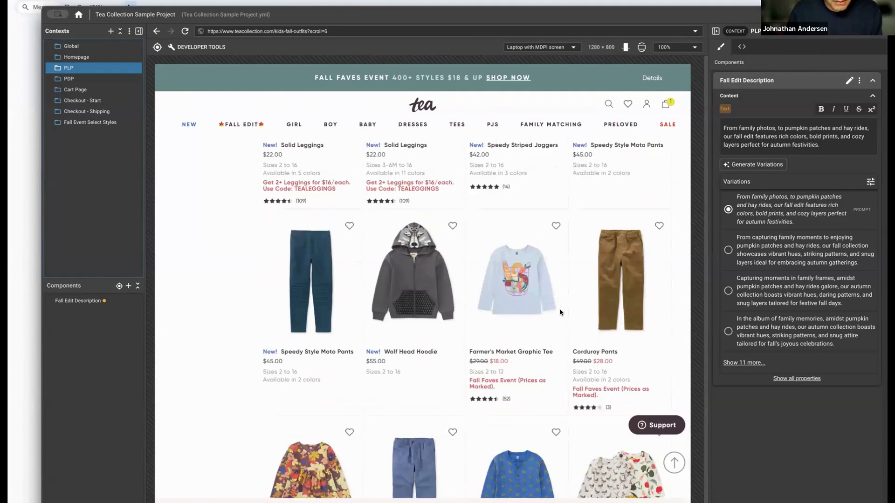
scroll(560, 312, "down", 1)
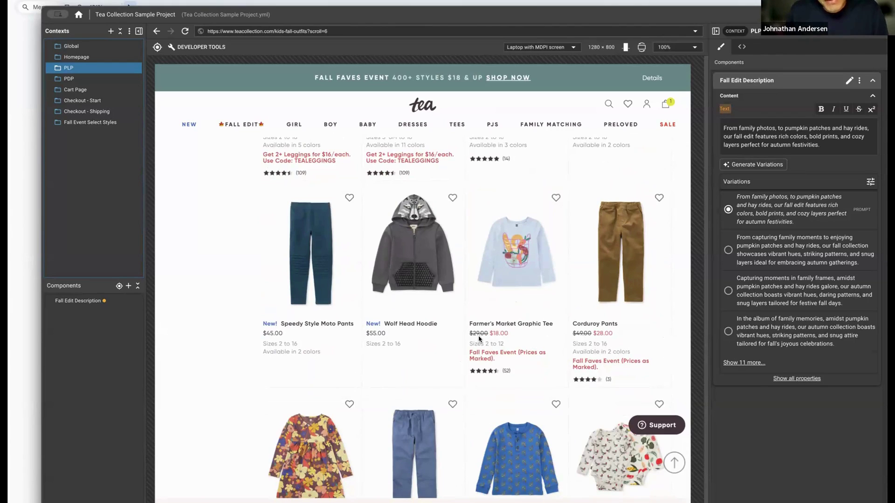
scroll(468, 334, "down", 1)
Step: Create a component named Original Price from the struck-through price of the Farmer's Market Graphic Tee
left_click(119, 286)
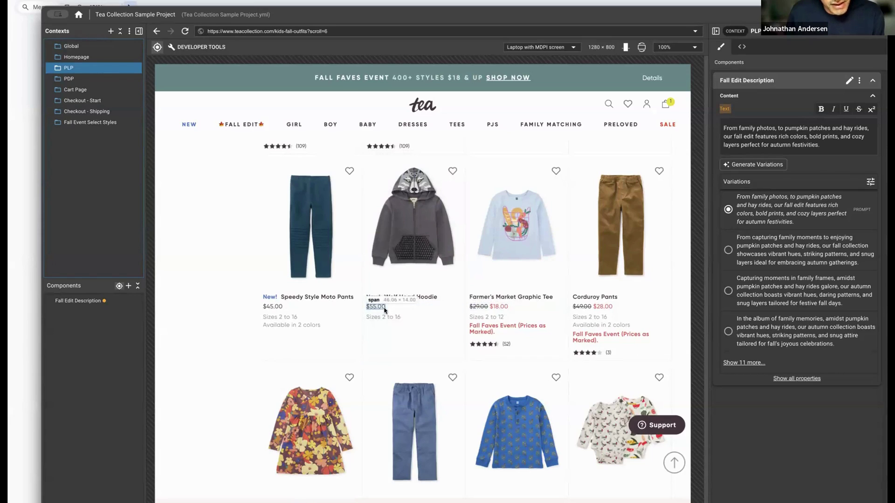
left_click(480, 308)
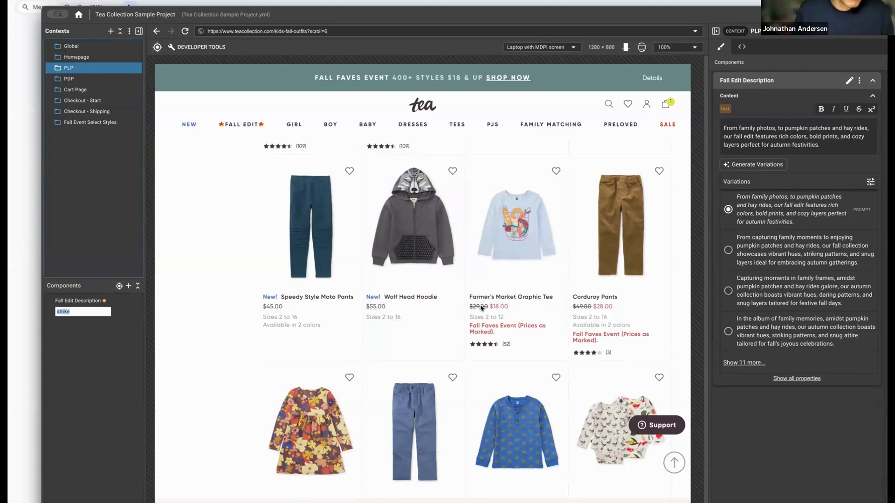
type("Original Pric")
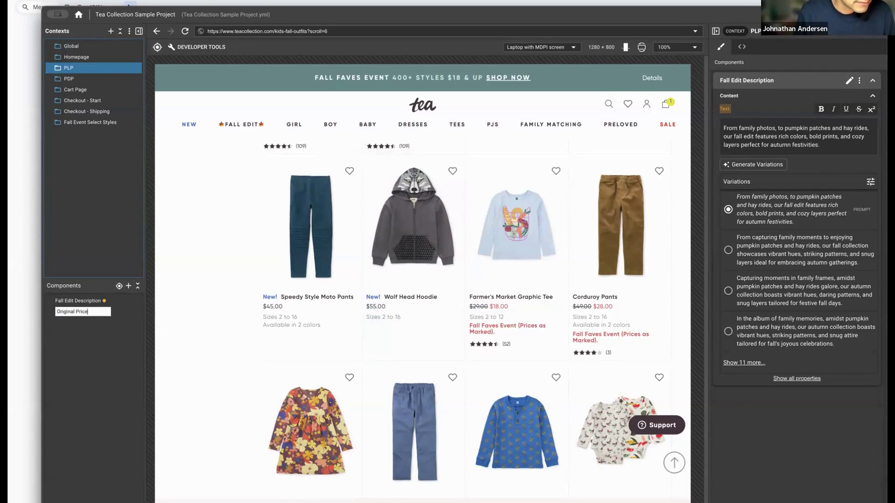
key("Return")
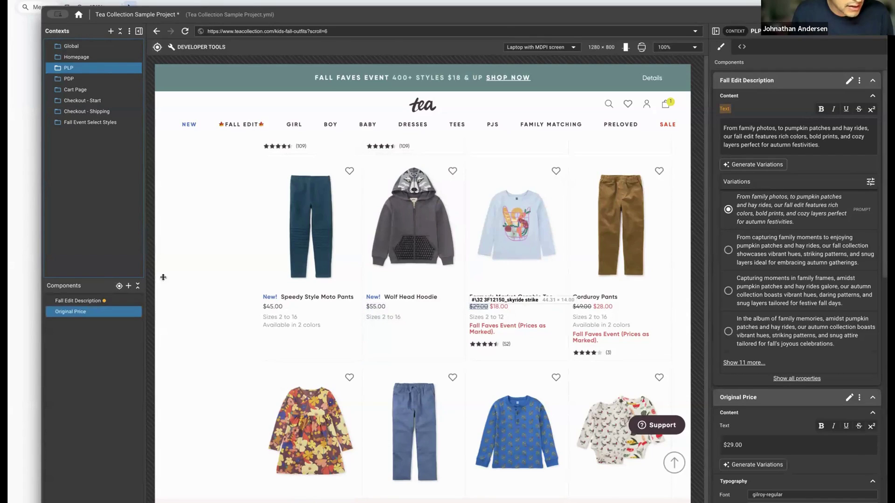
Step: Create a component named Sale Price from the discounted price of the Farmer's Market Graphic Tee
left_click(119, 287)
left_click(498, 308)
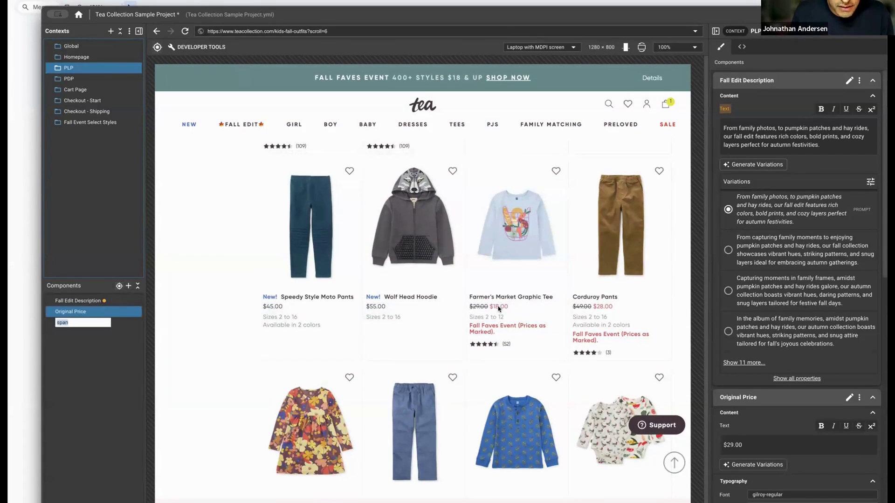
type("Sale Price")
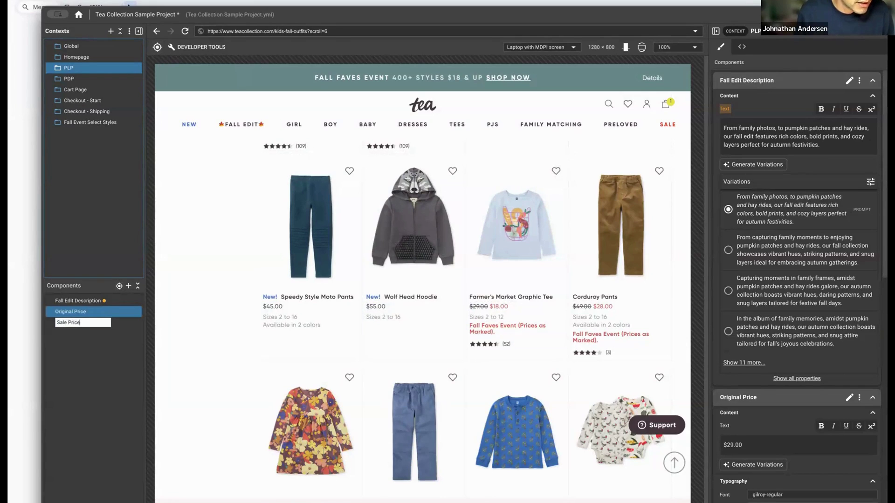
key("Return")
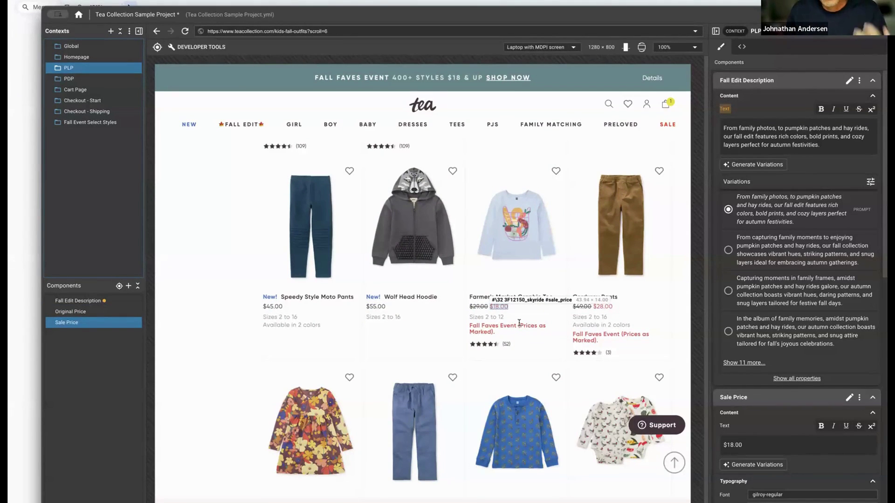
Step: Remove the product-specific ID from the Sale Price component's selector, leaving #sale_price, and check which prices on the listing it matches
scroll(520, 323, "up", 1)
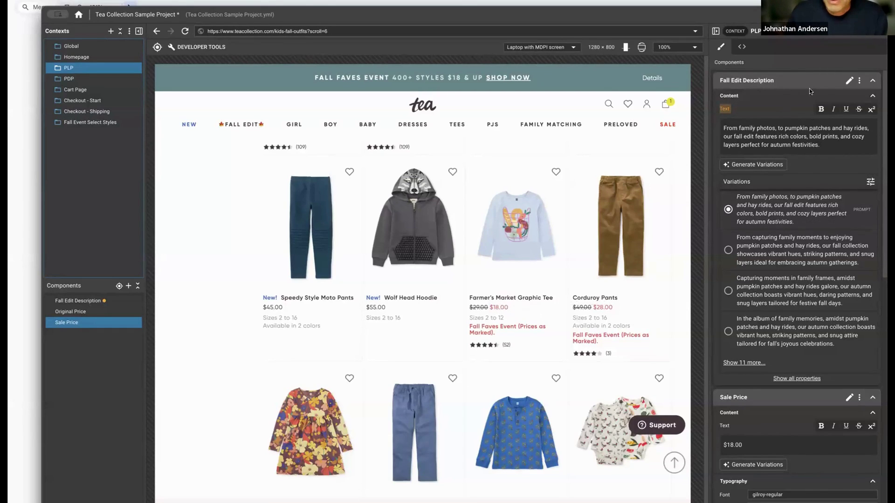
left_click(872, 80)
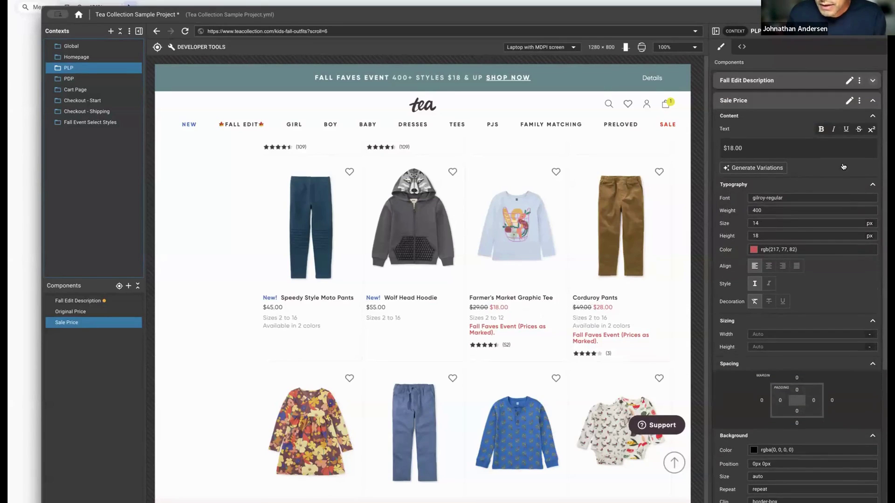
left_click(851, 101)
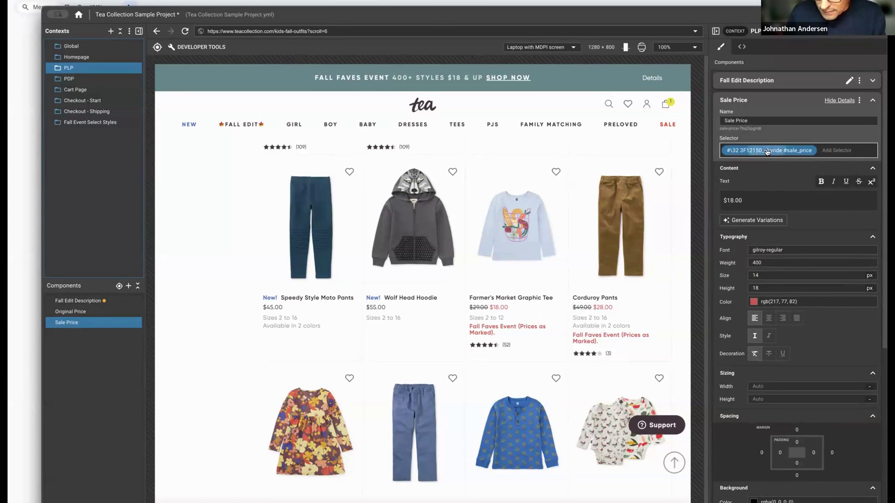
left_click(768, 152)
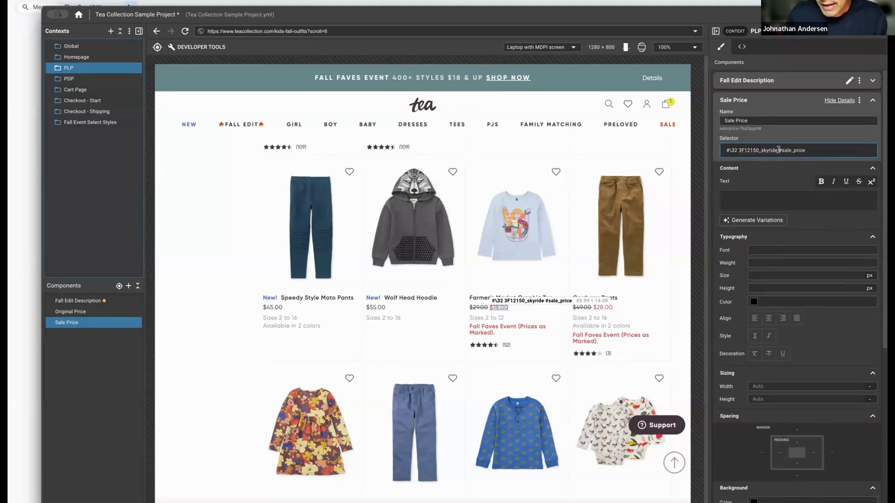
left_click_drag(779, 150, 722, 150)
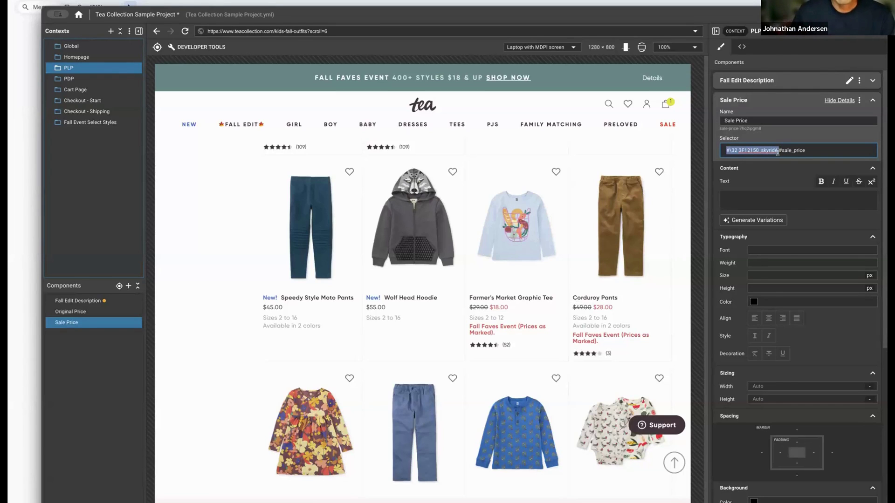
key("BackSpace")
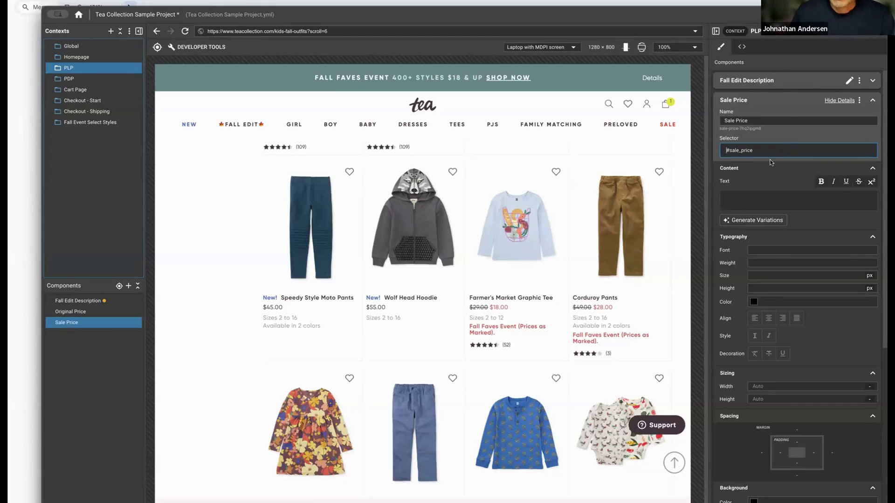
key("Return")
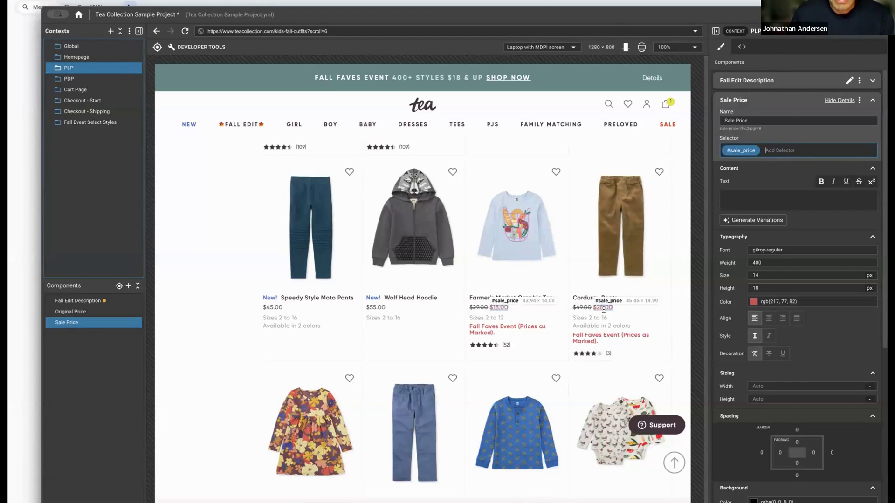
scroll(599, 309, "down", 2)
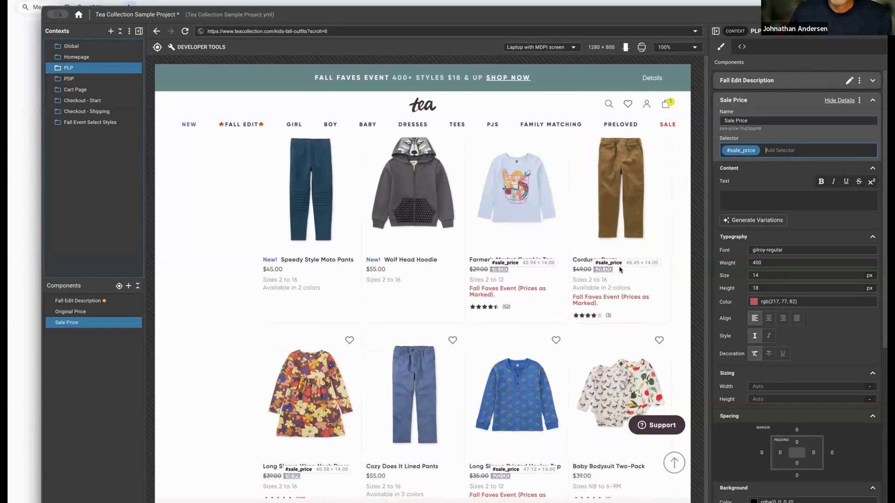
key("ctrl+s")
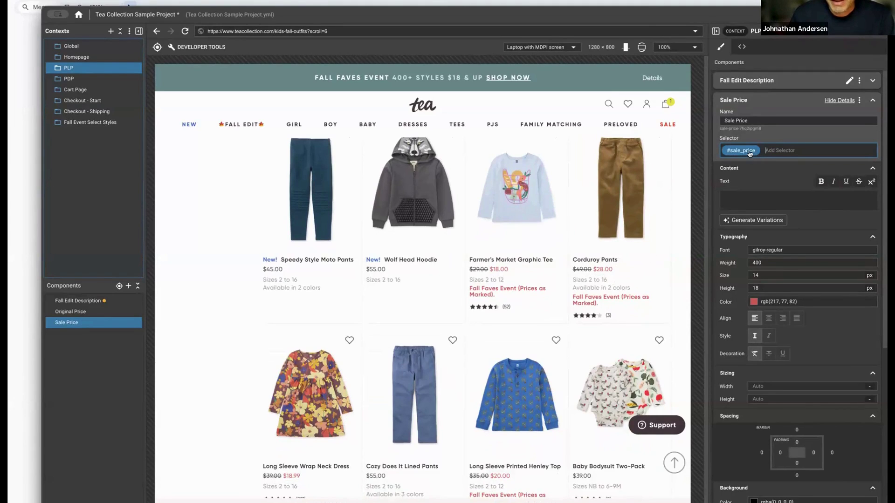
Step: Remove the product-specific ID from the Original Price component's selector, leaving strike
left_click(94, 324)
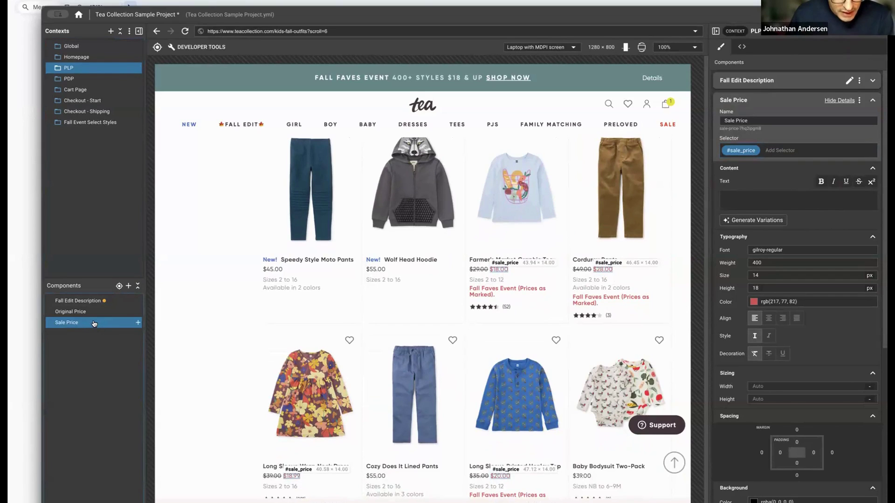
left_click(97, 313)
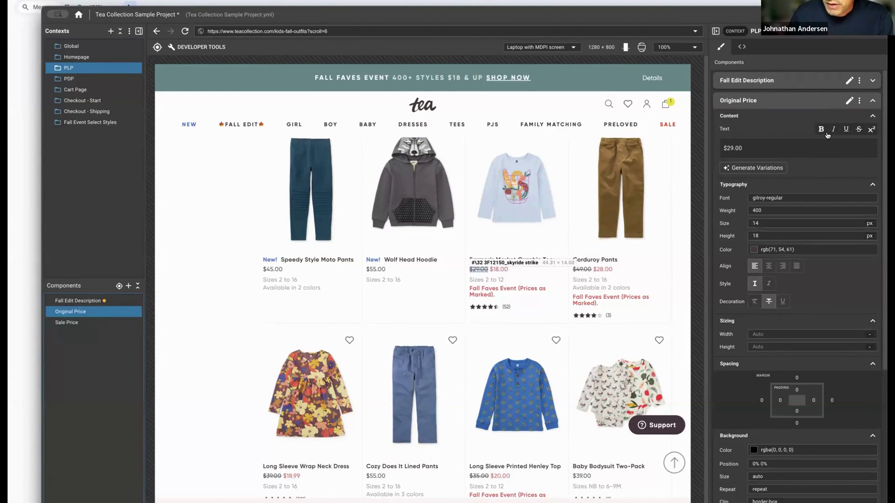
left_click(848, 102)
left_click(773, 149)
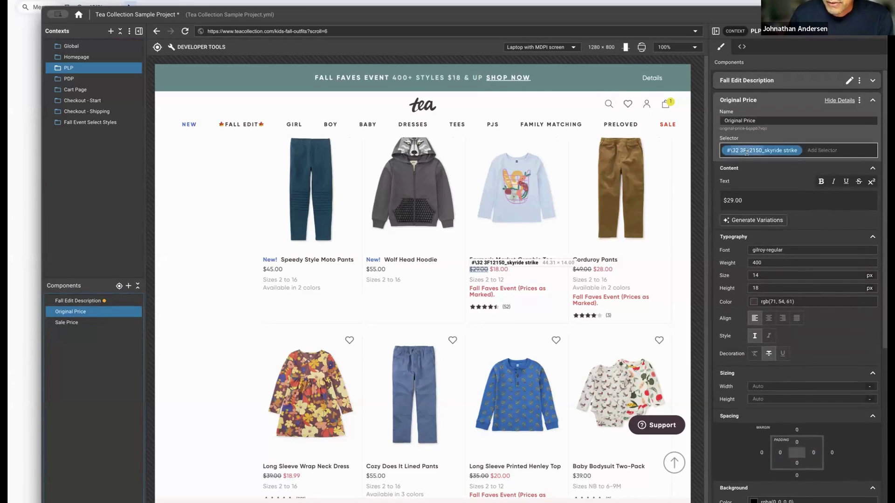
left_click_drag(777, 150, 721, 151)
key("BackSpace")
key("Return")
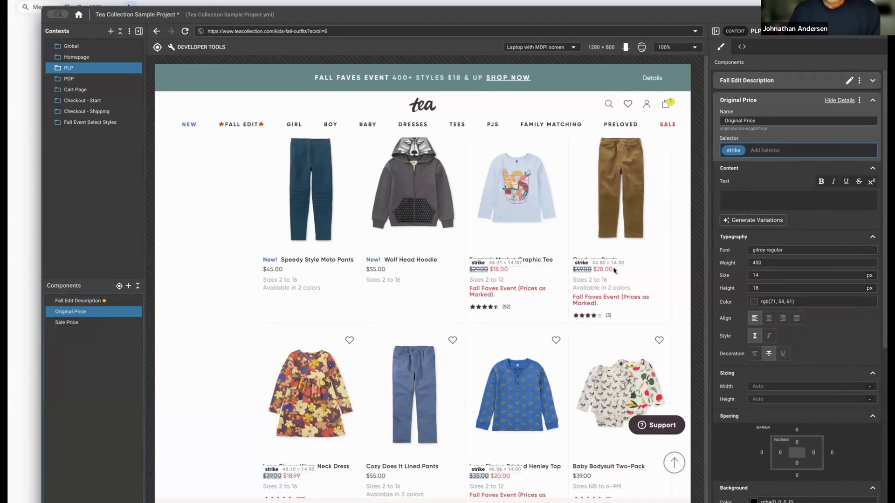
left_click(695, 259)
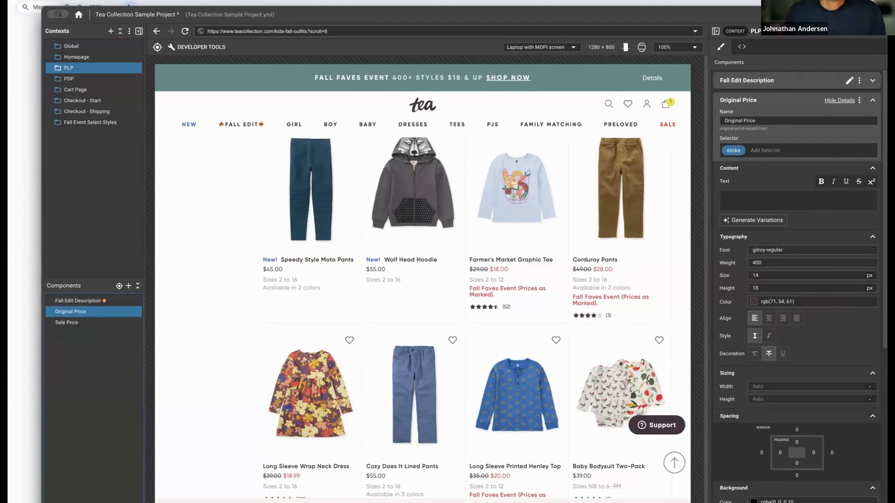
Step: Switch to the slide deck and read the slides on adding components, naming components and style palettes
key("alt+Tab")
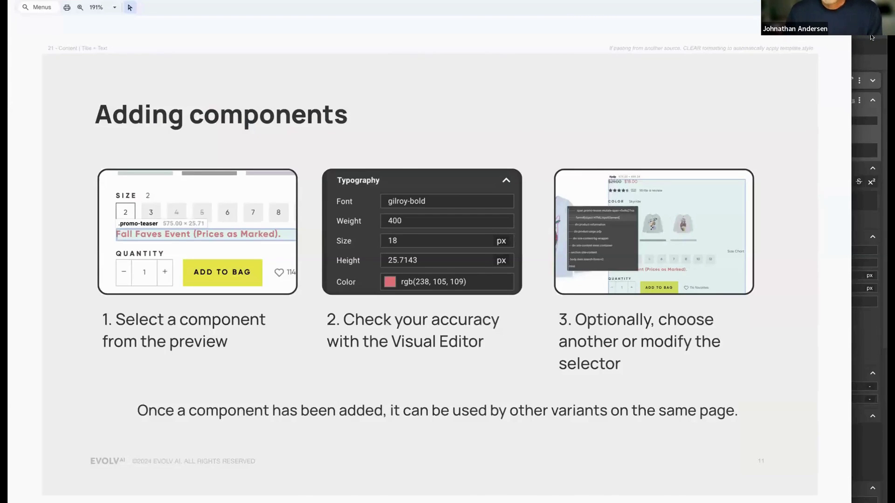
key("alt+Tab")
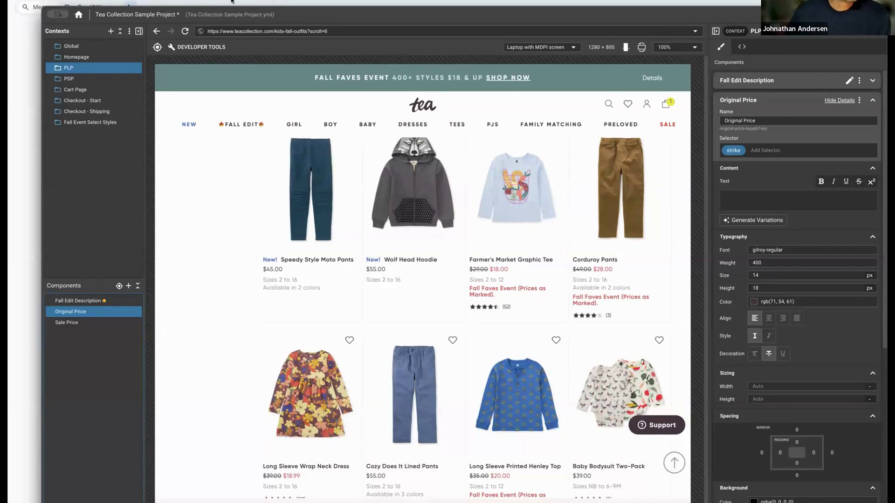
key("alt+Tab")
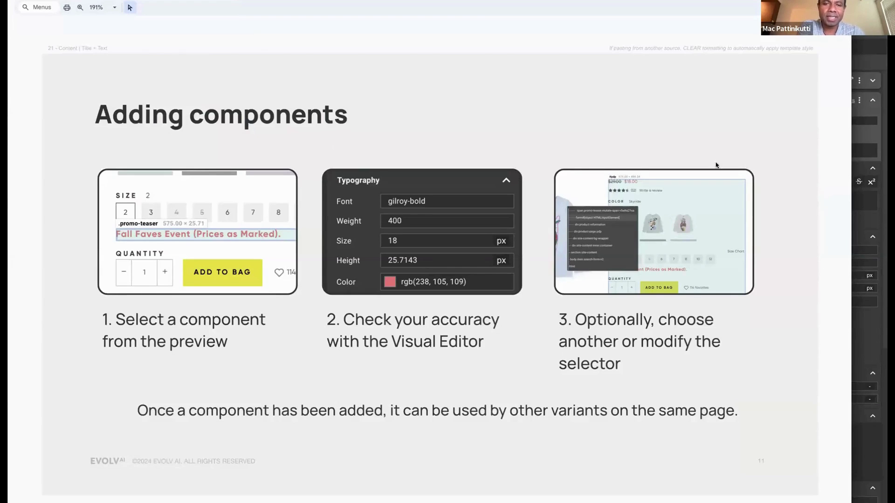
left_click(885, 205)
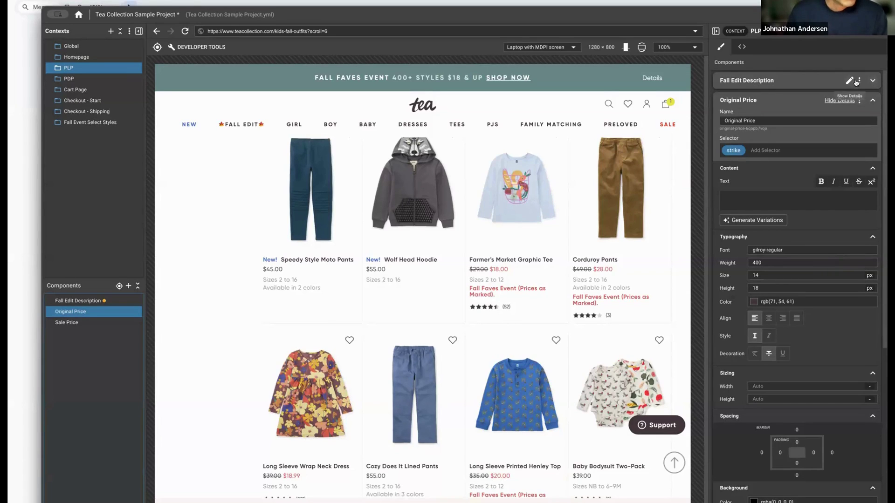
key("alt+Tab")
key("Down")
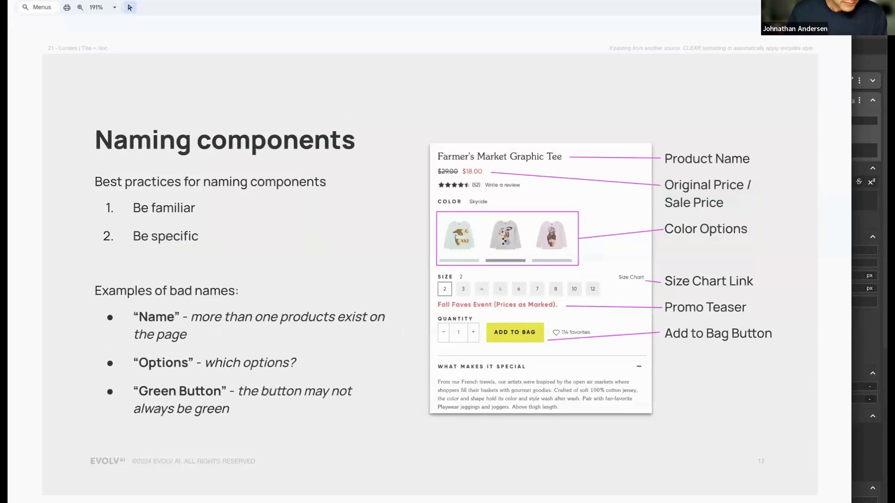
key("Up")
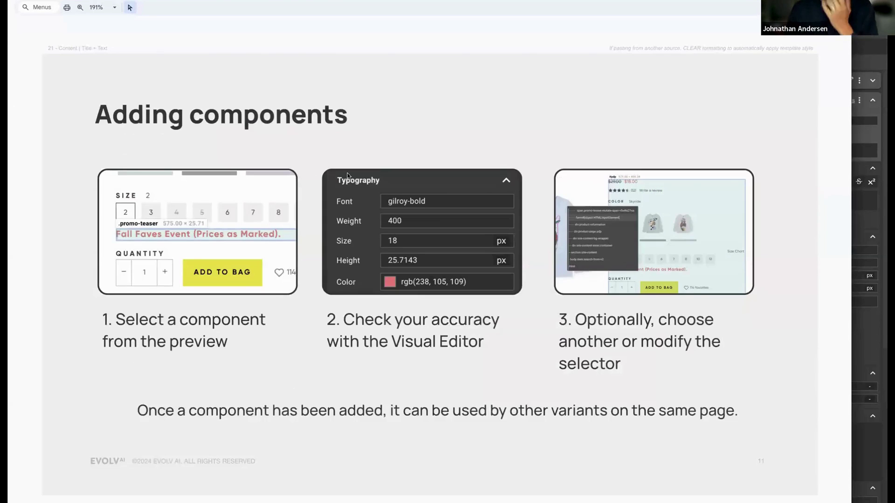
key("alt+Tab")
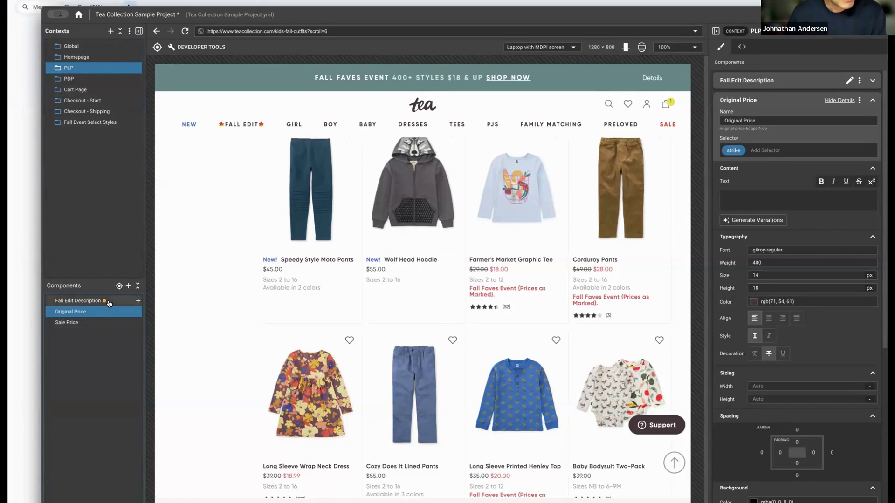
key("alt+Tab")
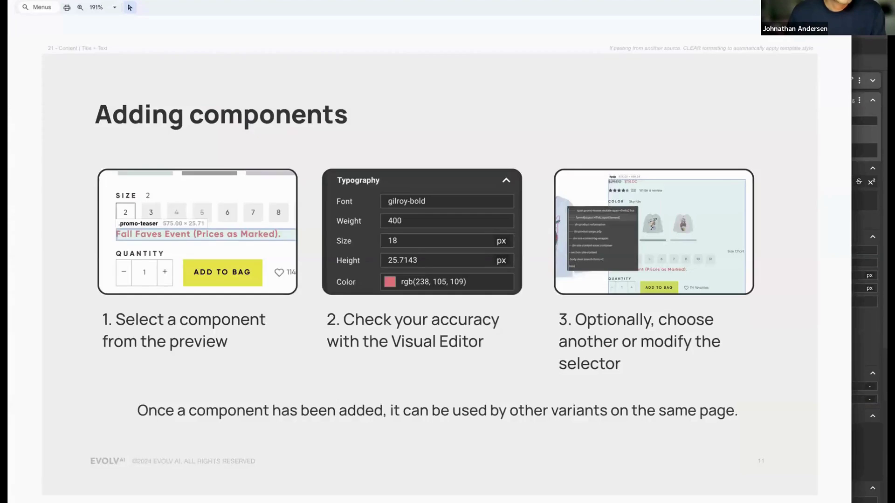
key("Right")
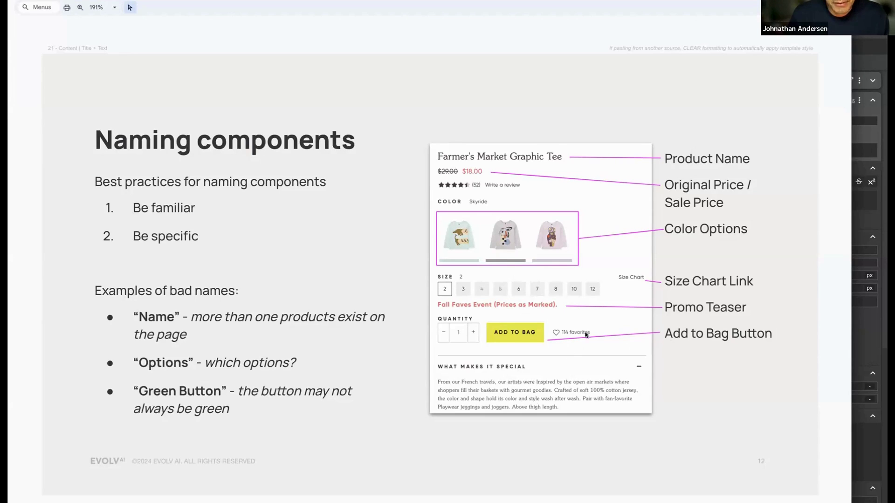
key("Down")
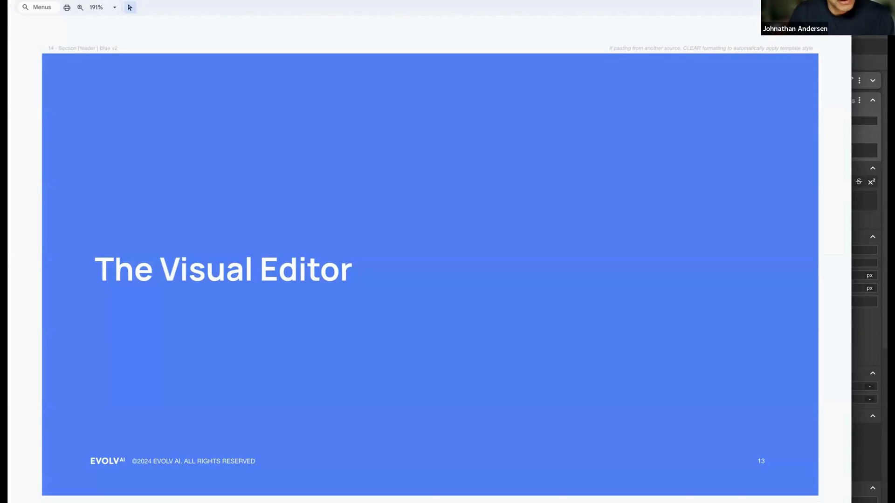
key("Right")
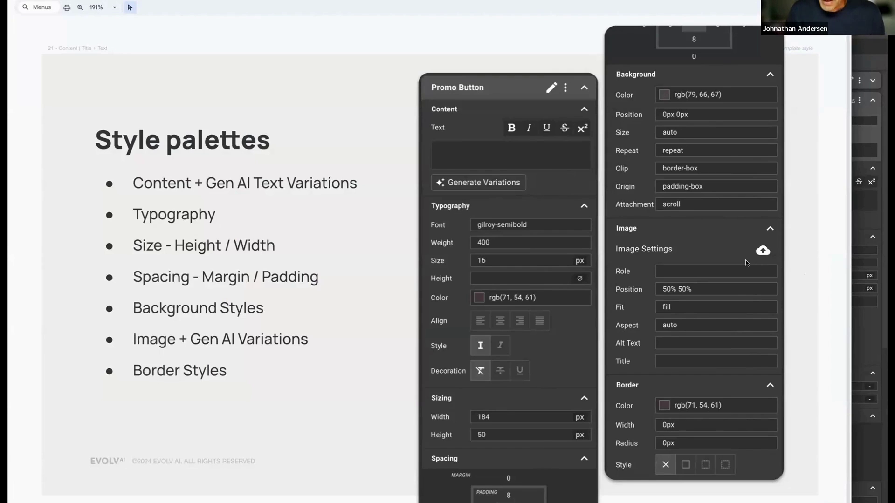
Step: Switch back to the Tea Collection Sample Project and examine the Fall Edit Description's text variations and their sentiment, clarity and tone settings
left_click(861, 326)
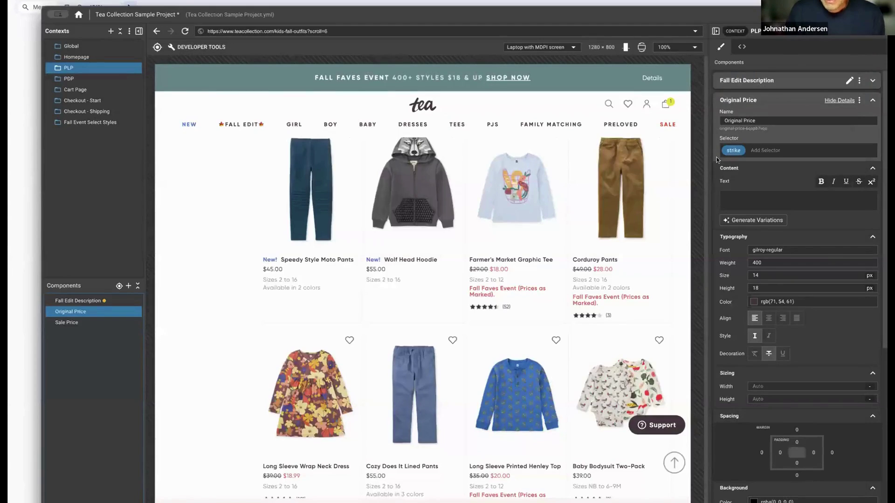
left_click(873, 102)
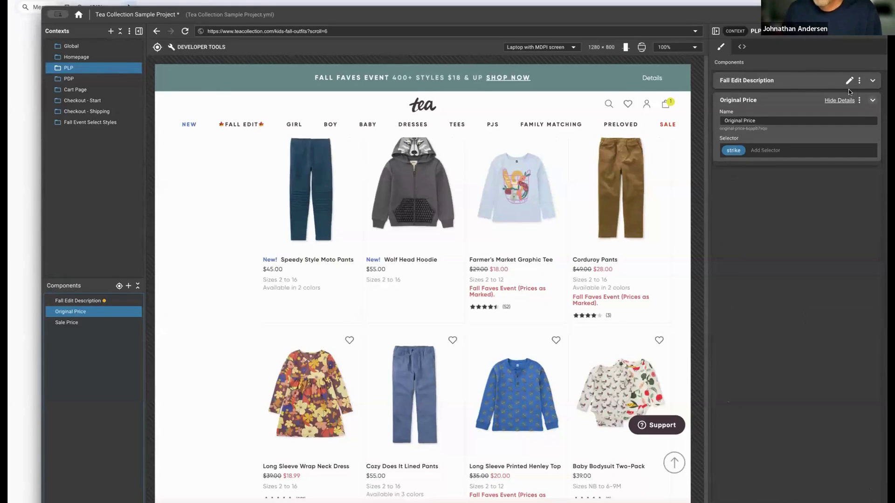
left_click(872, 82)
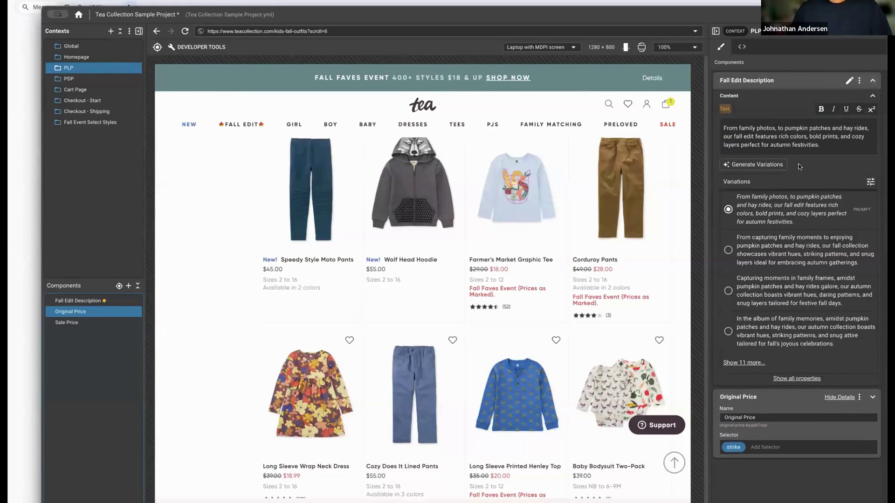
scroll(585, 172, "down", 10)
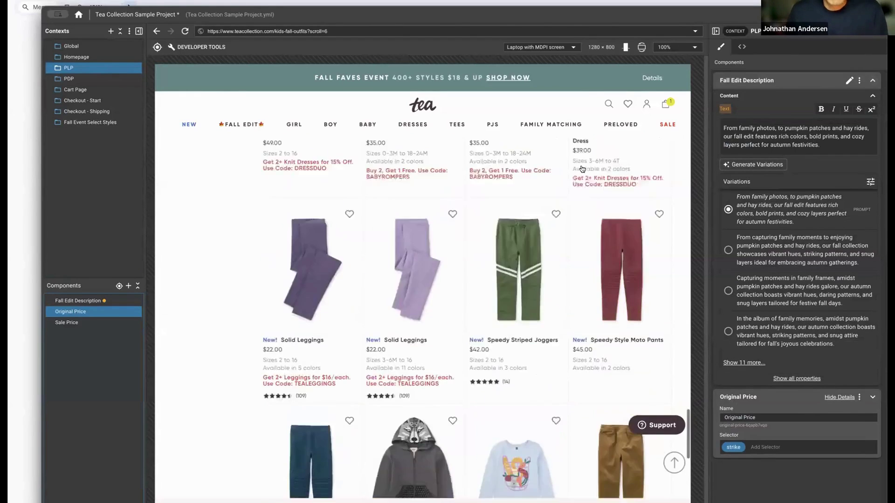
scroll(584, 171, "up", 10)
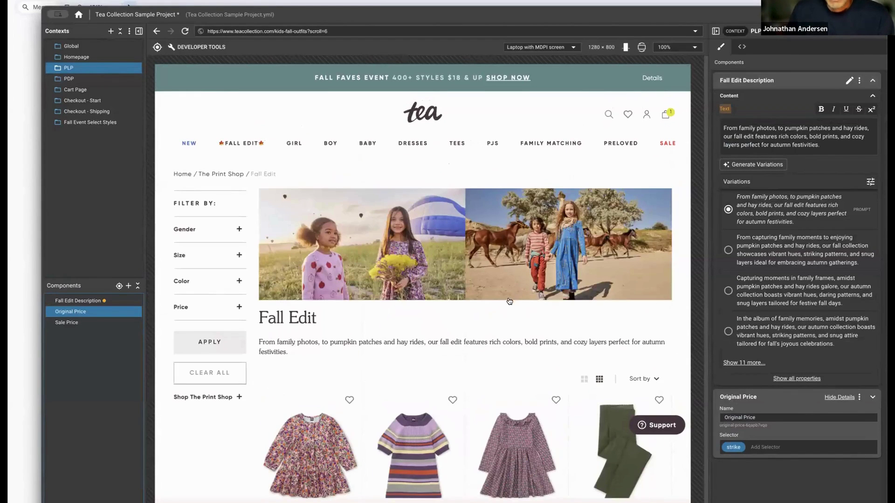
triple_click(340, 347)
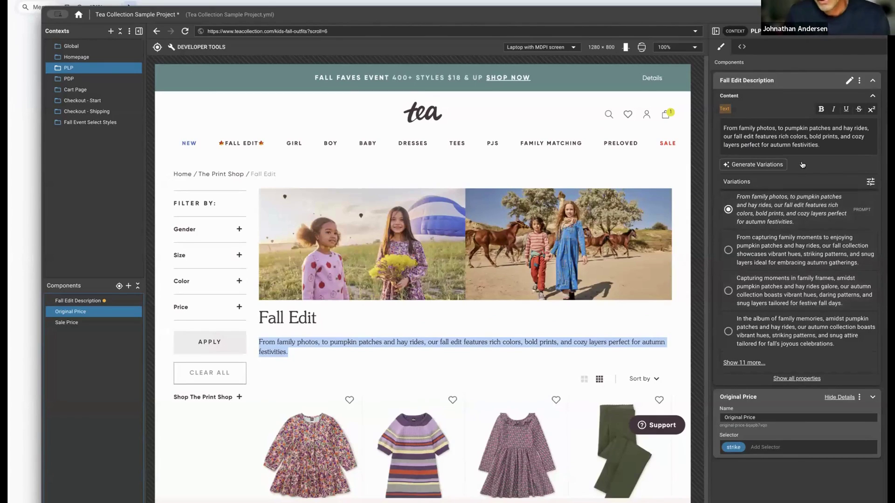
left_click(870, 182)
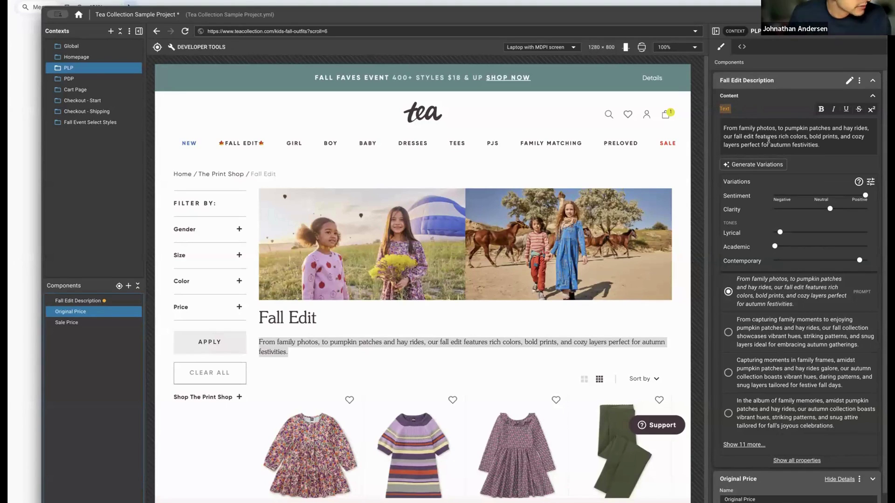
Step: Collapse the Fall Edit Description properties and return to the discounted products further down the Fall Edit listing
left_click(872, 81)
scroll(662, 243, "down", 5)
scroll(604, 233, "down", 15)
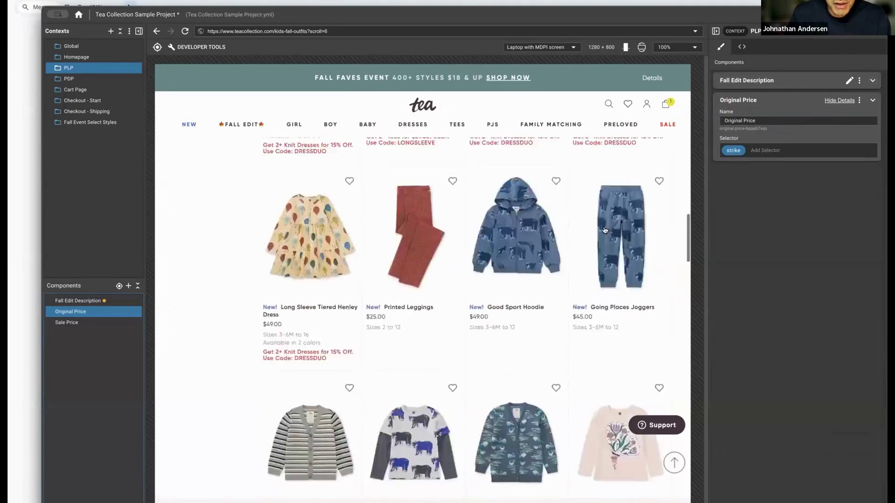
scroll(605, 229, "down", 10)
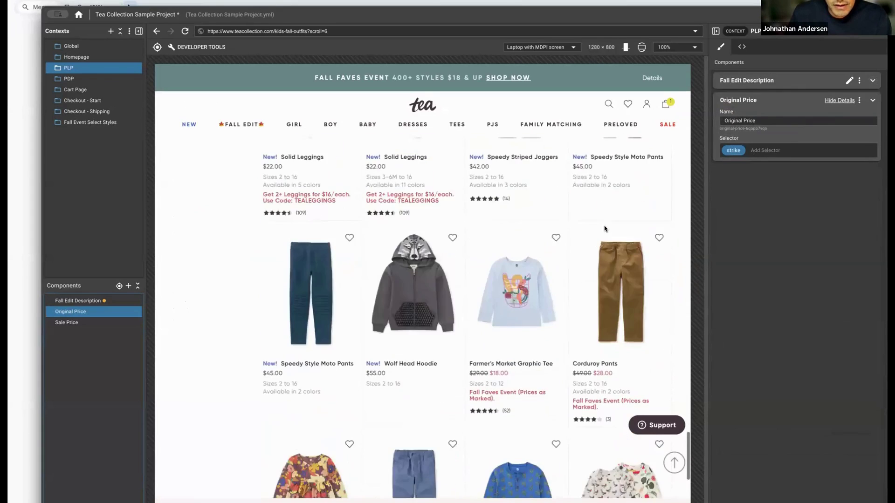
scroll(605, 229, "down", 2)
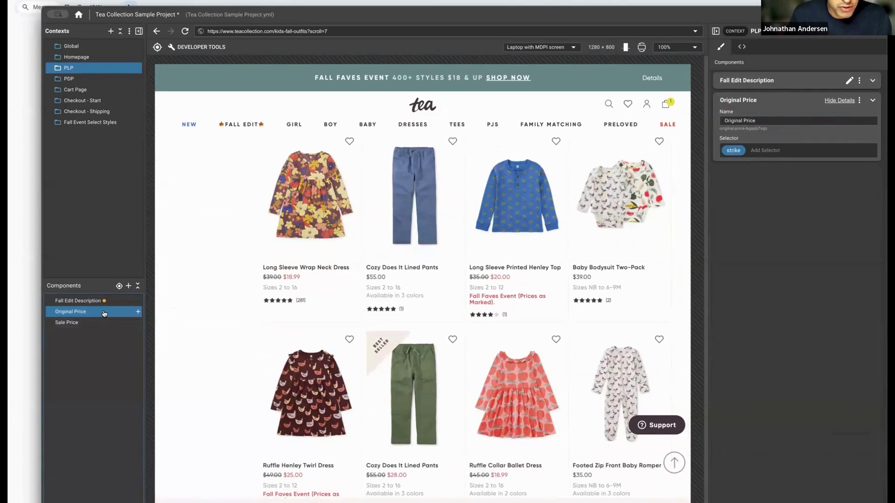
Step: Expand the Original Price component's properties in the PLP context and set its text colour to grey #949494
scroll(561, 294, "up", 1)
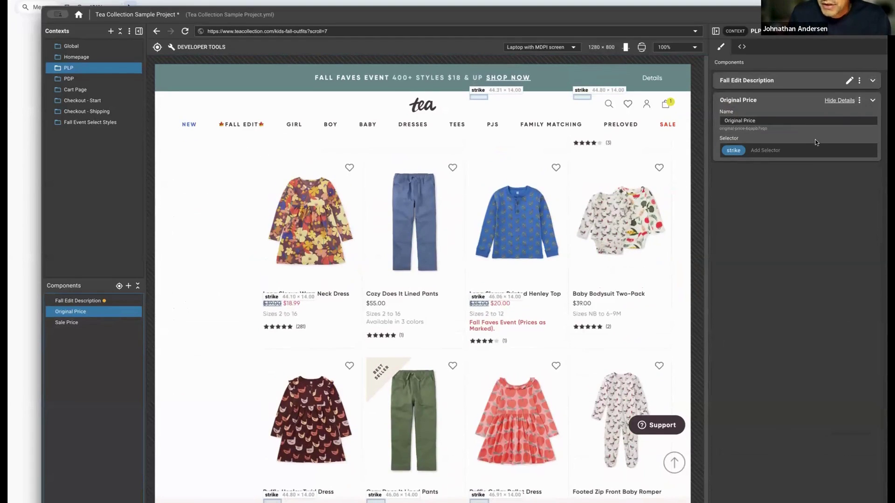
left_click(839, 101)
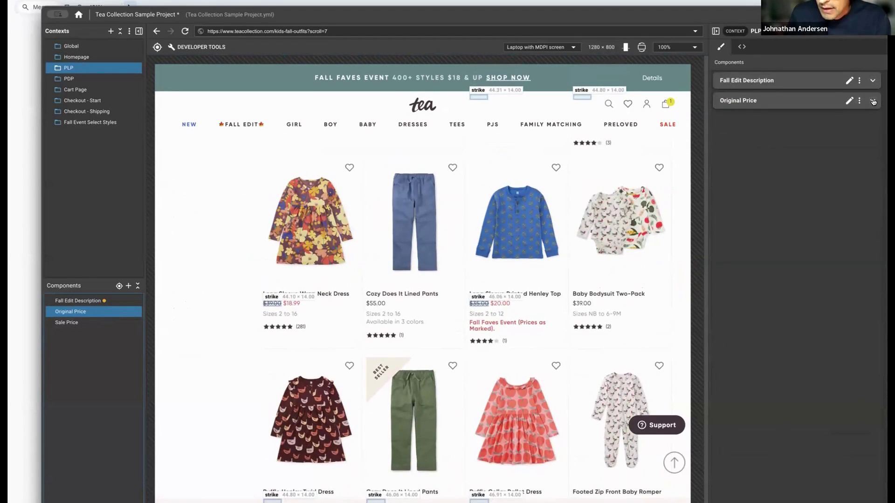
left_click(873, 100)
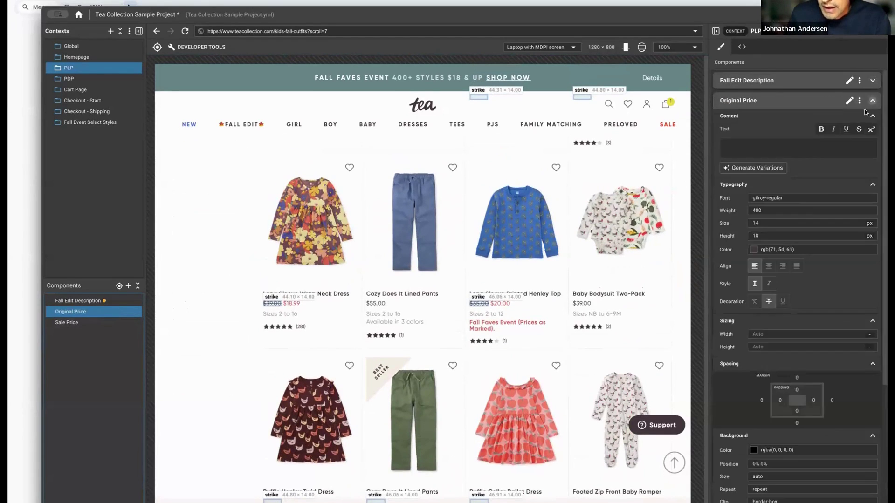
left_click(754, 250)
left_click_drag(749, 275, 744, 283)
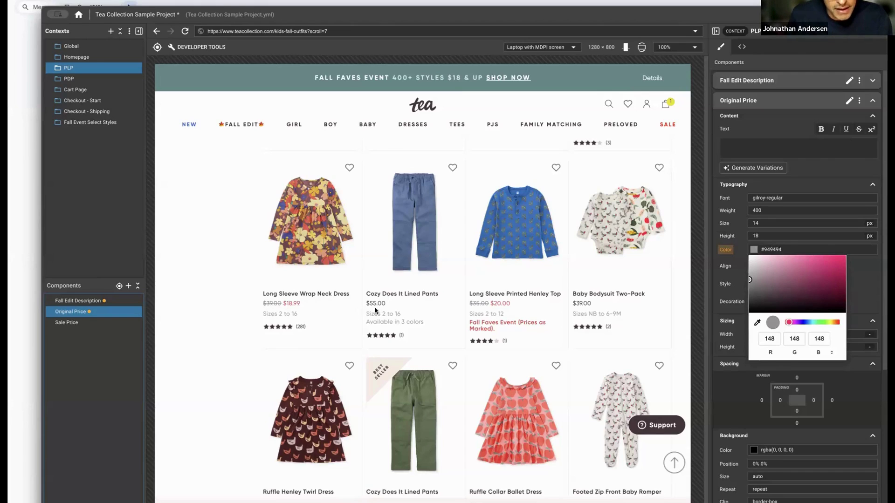
left_click(857, 269)
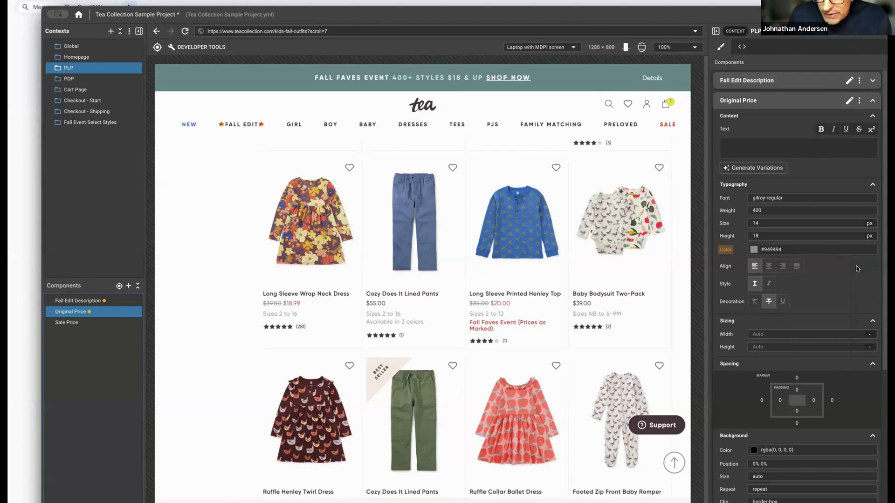
Step: Set the Sale Price component's font size to 18 px in the PLP context
left_click(90, 326)
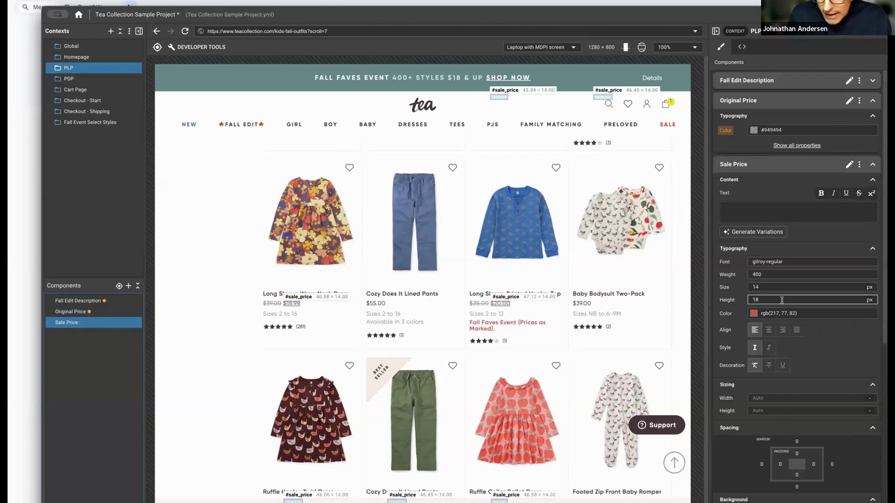
left_click(765, 287)
type("18")
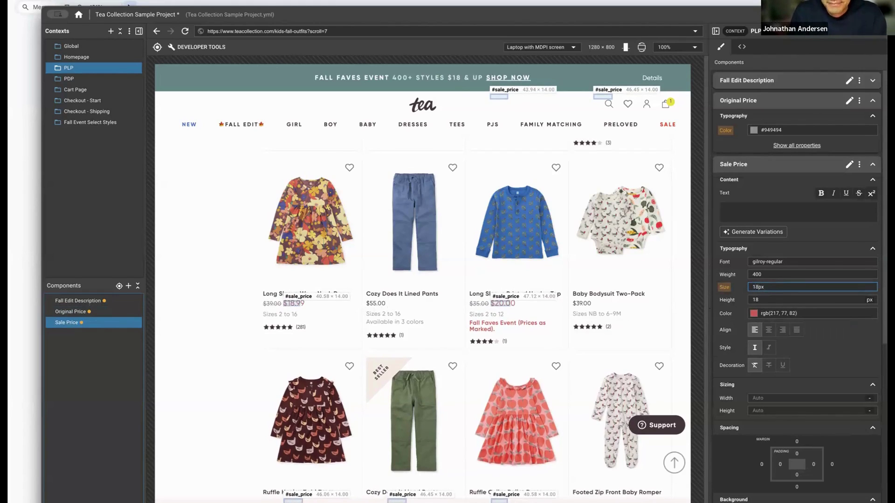
left_click(882, 283)
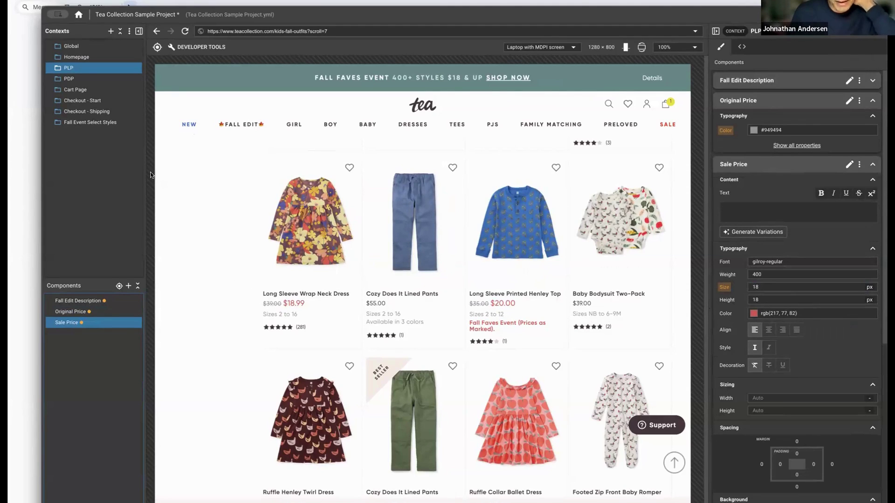
Step: Add a variable to the PLP context and name it "Sale price size and contrast"
left_click(136, 70)
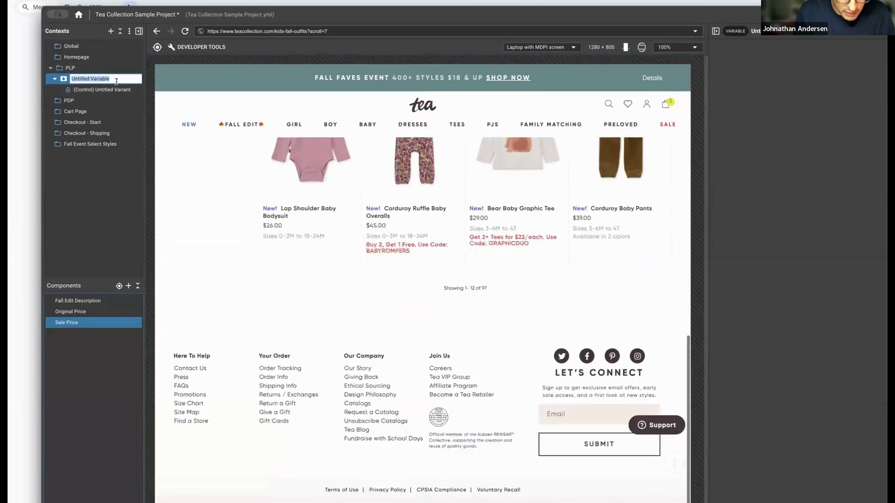
type("Sale price ")
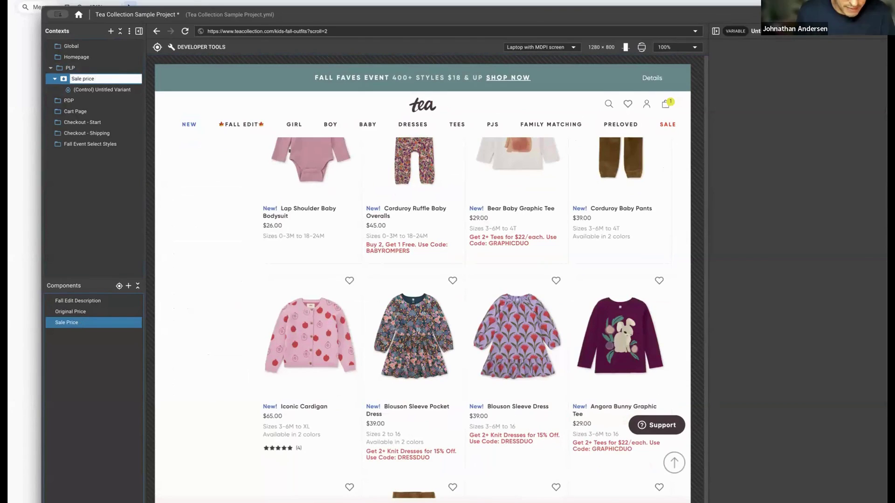
type("site an")
type("e")
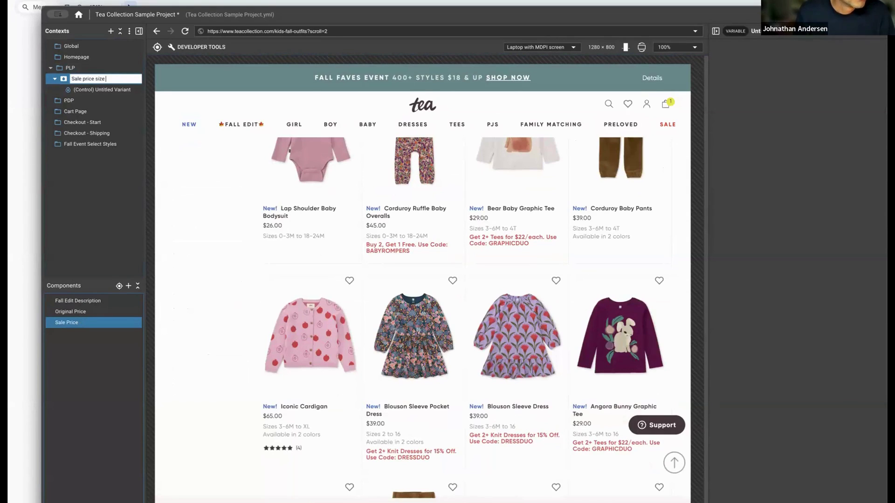
key("Return")
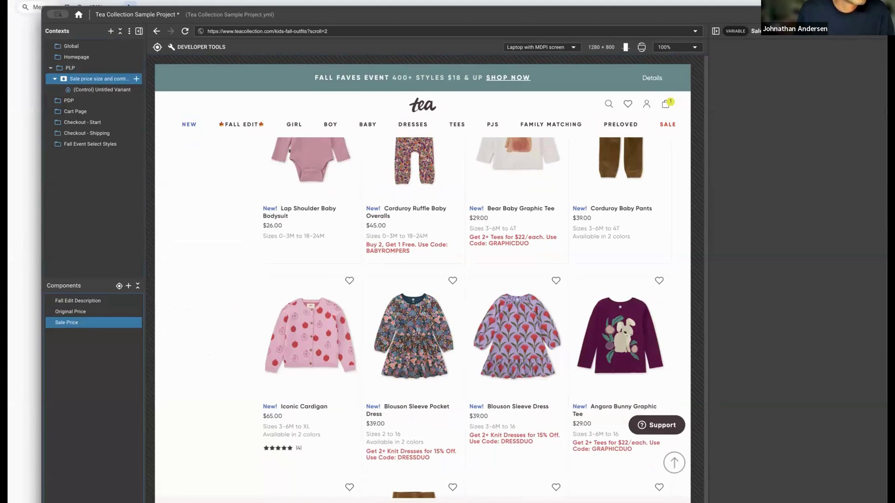
Step: Add a regular variant named "Variant 2" to the Sale price size and contrast variable
left_click(136, 79)
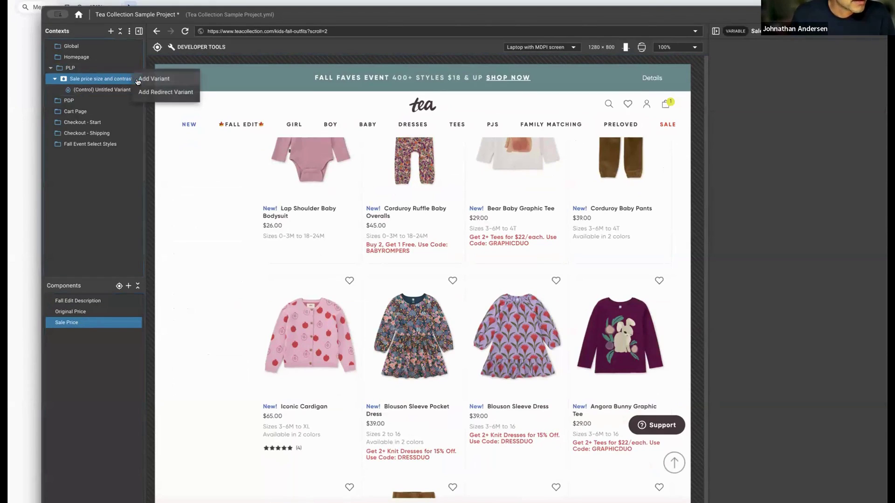
left_click(145, 80)
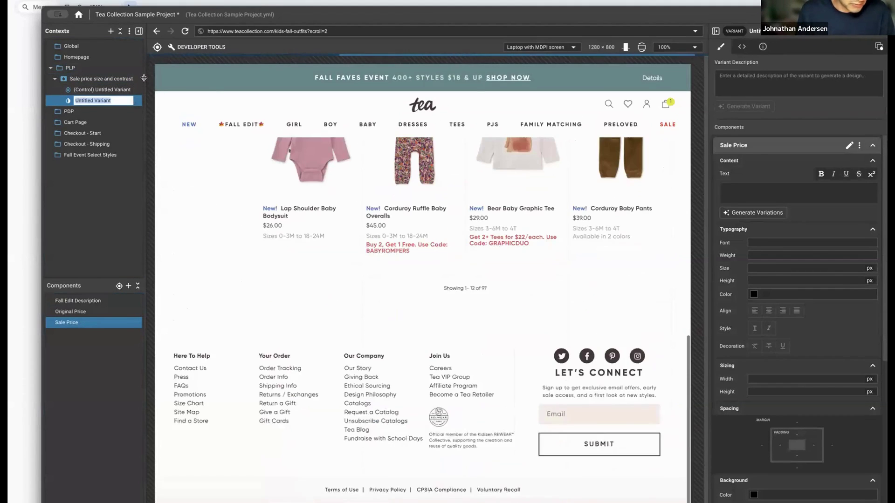
type("Variant 2")
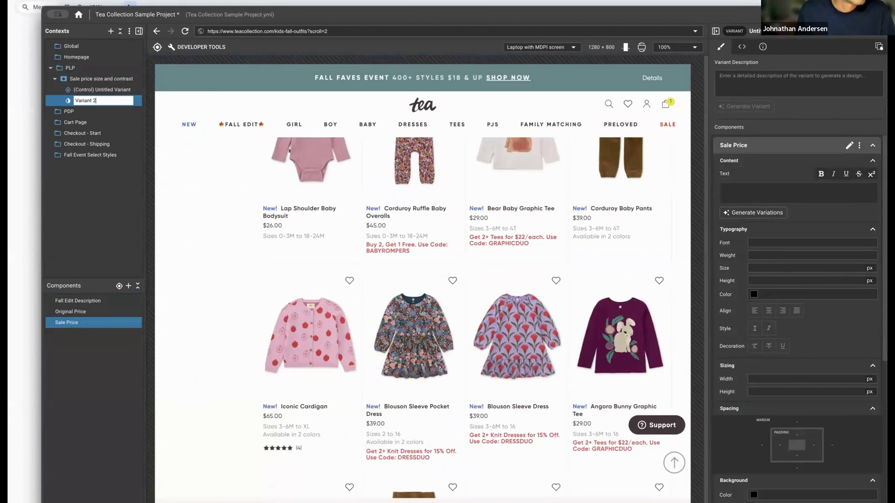
key("Return")
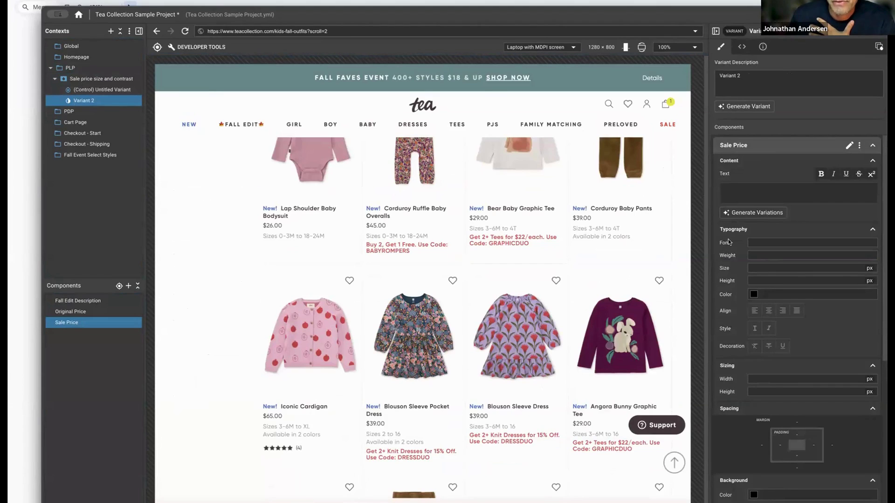
Step: Reset the Original Price colour and the Sale Price size overrides made directly on the PLP context
scroll(495, 252, "down", 8)
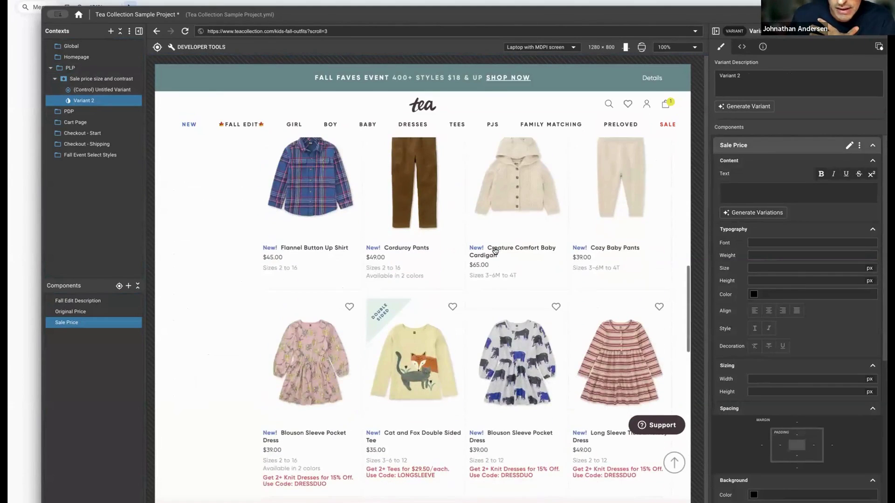
scroll(543, 252, "down", 12)
scroll(544, 252, "down", 12)
scroll(545, 251, "down", 12)
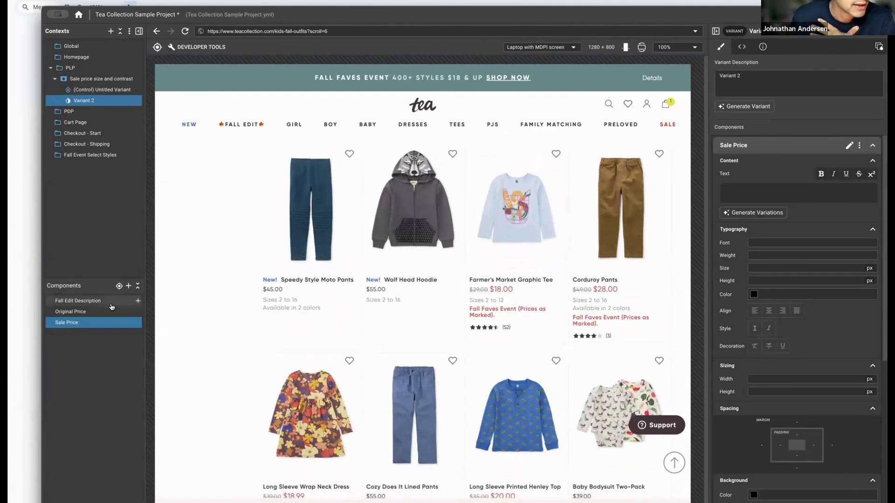
left_click(110, 69)
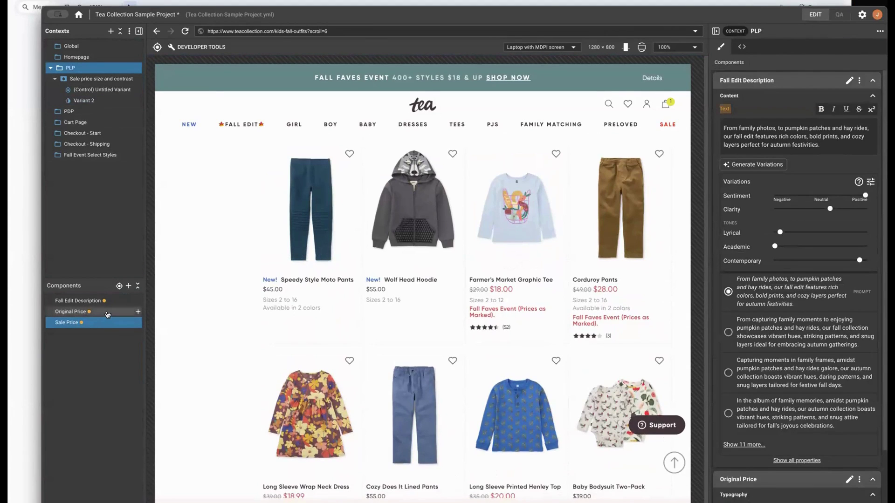
left_click(107, 314)
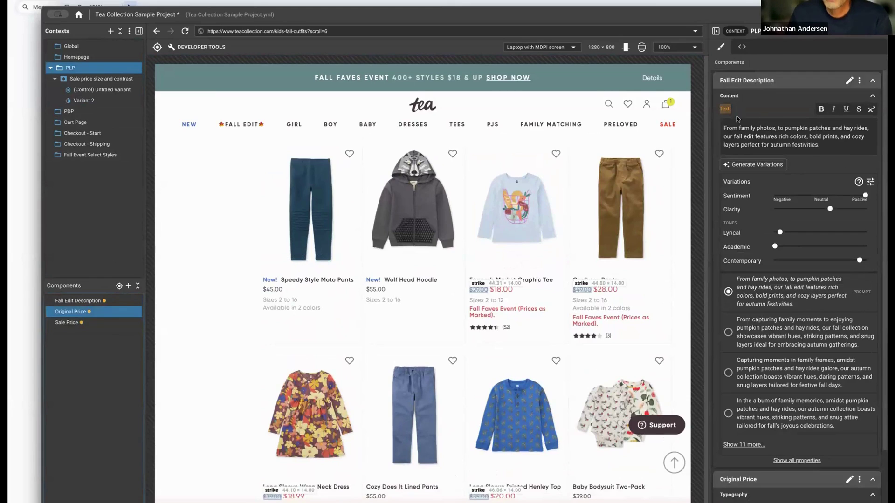
left_click(872, 80)
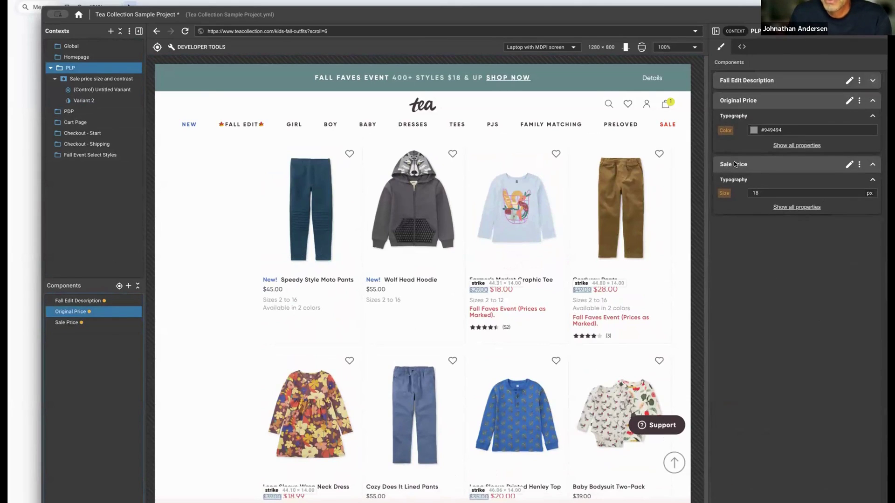
left_click(726, 134)
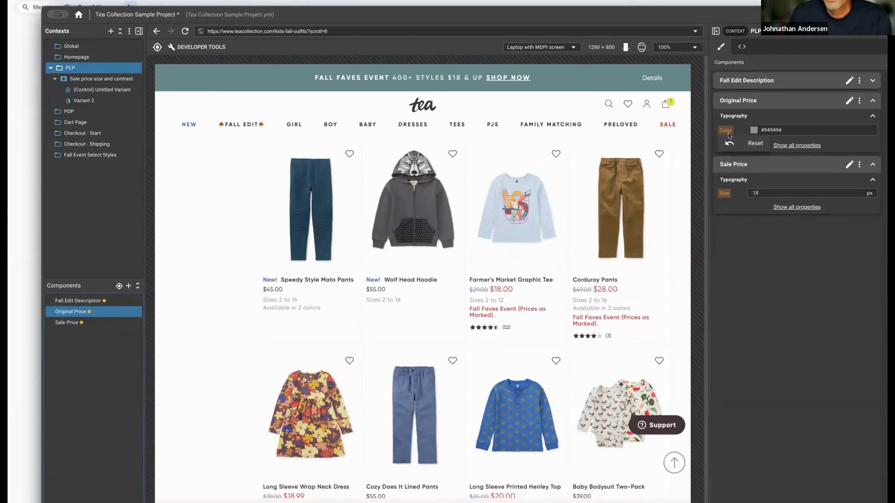
left_click(754, 143)
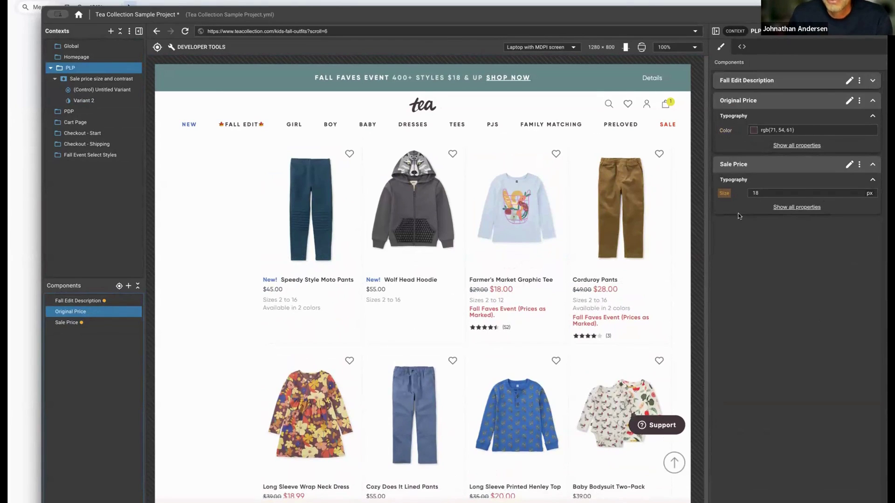
left_click(724, 195)
left_click(755, 206)
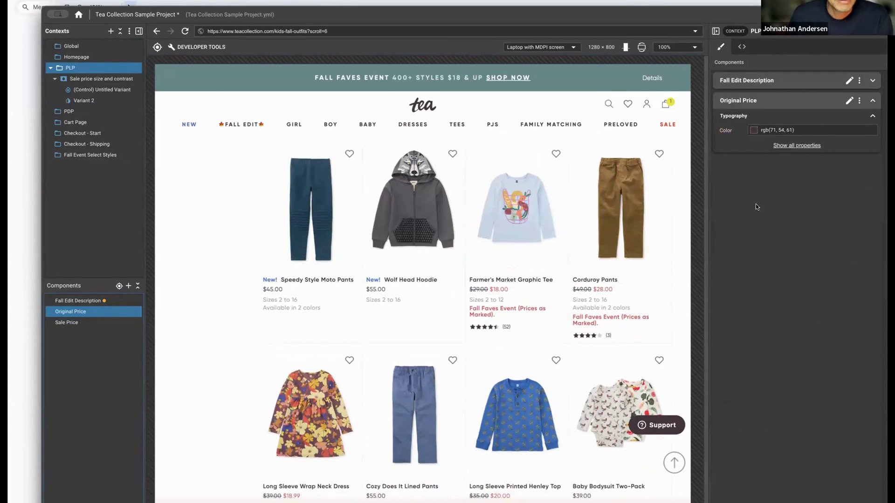
Step: In Variant 2, set the Original Price component's text colour to light grey #ada9ab
left_click(84, 100)
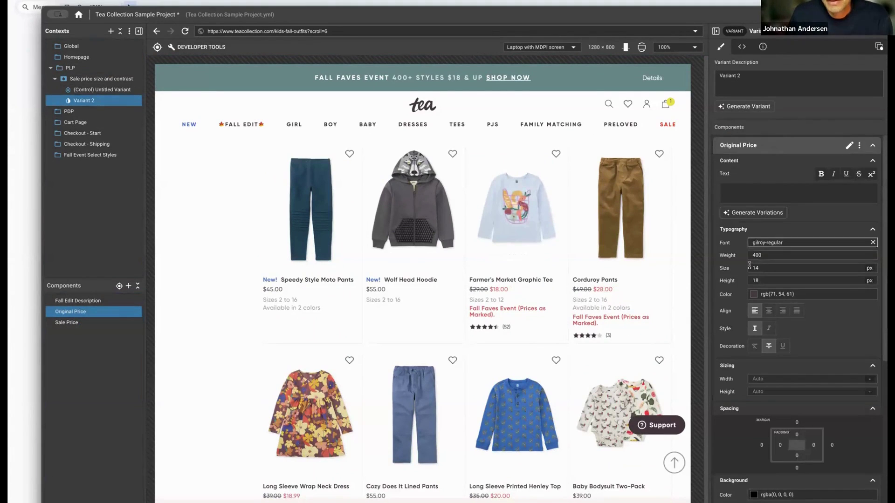
left_click(783, 256)
scroll(784, 256, "down", 2)
left_click(754, 237)
left_click(751, 262)
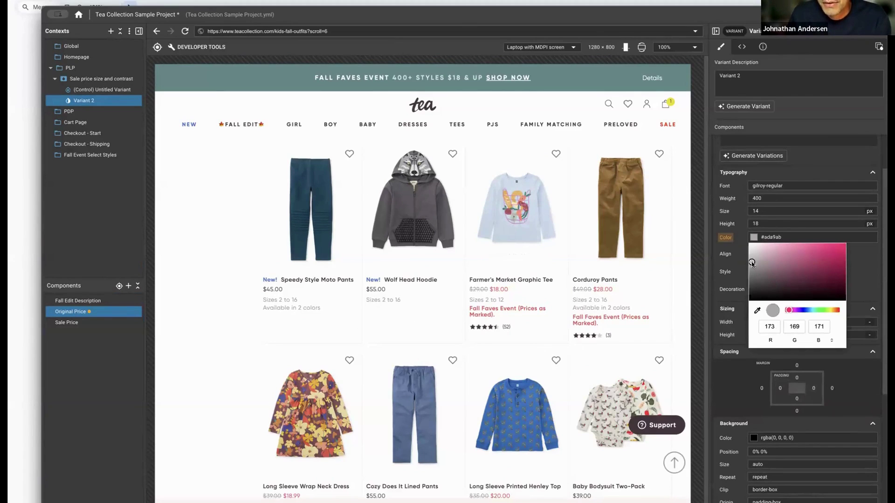
left_click(739, 276)
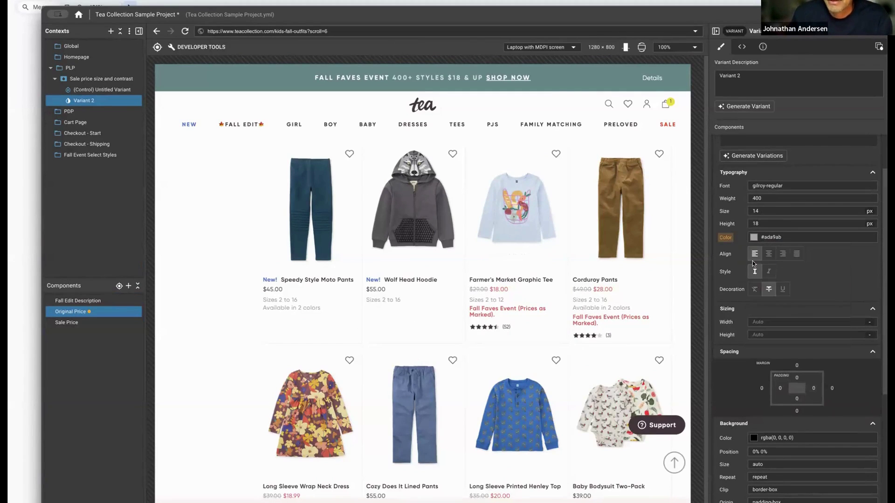
scroll(792, 187, "down", 7)
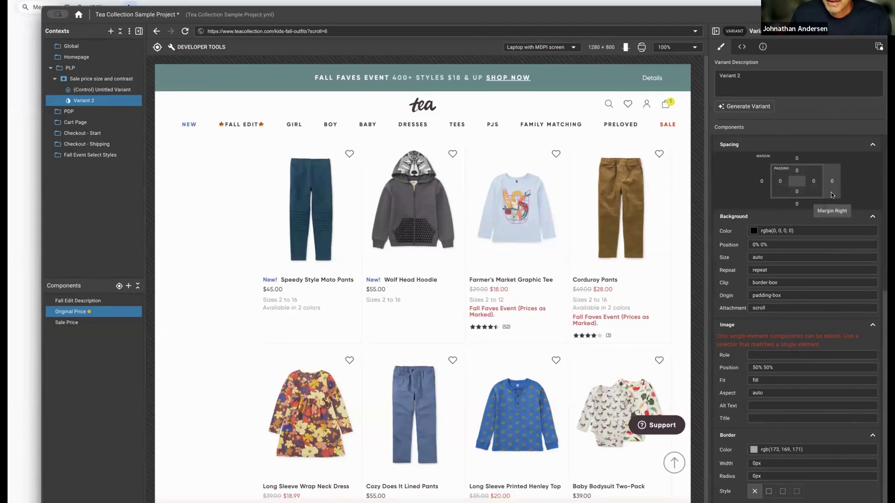
Step: In Variant 2, set the Sale Price component's font size to 18 px
left_click(93, 322)
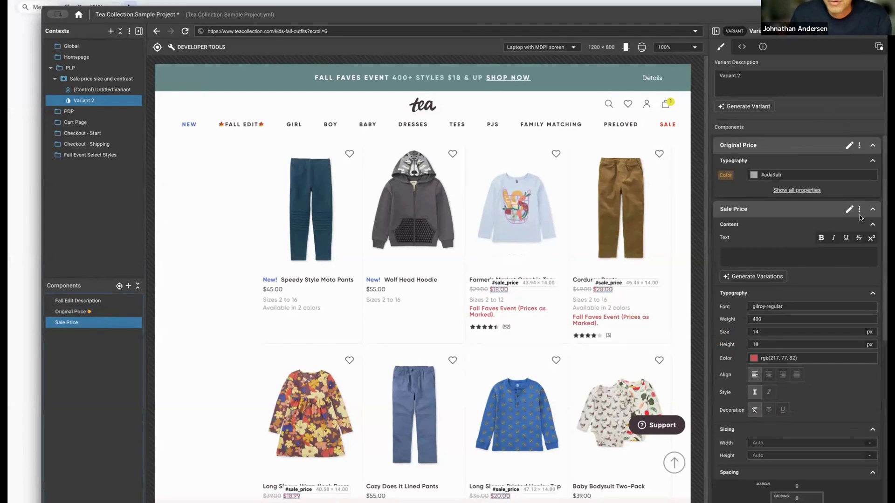
left_click(754, 332)
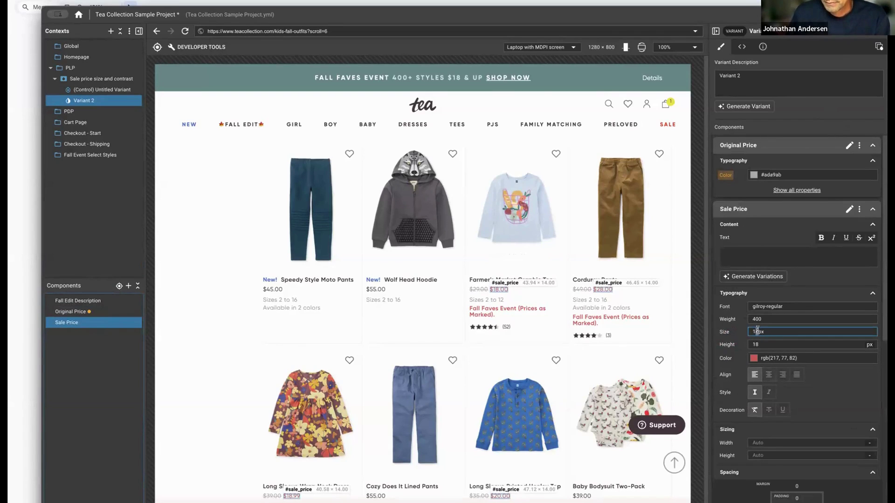
type("8")
key("Return")
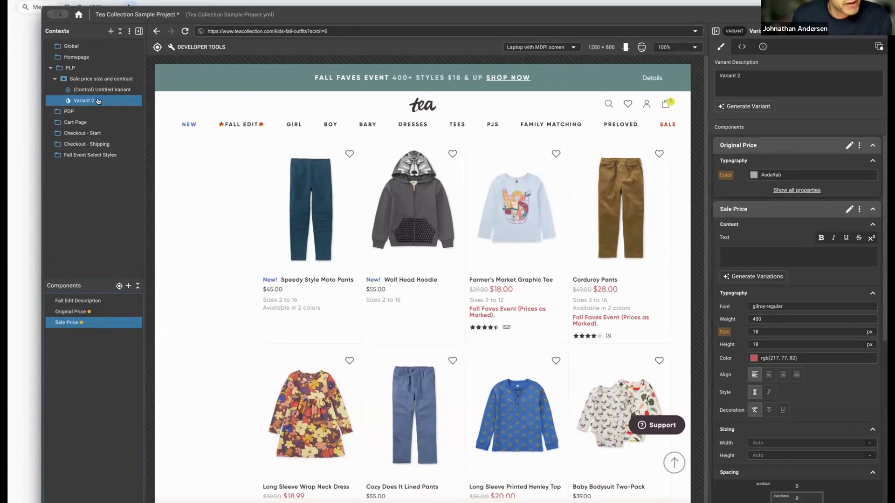
Step: Compare the control variant's listing prices with Variant 2, and return to the PLP context at the top of the Fall Edit page
left_click(110, 91)
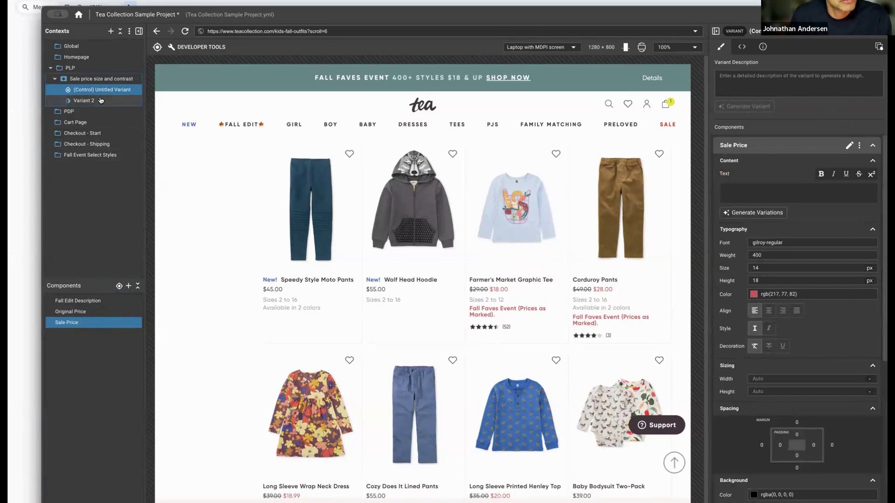
left_click(101, 101)
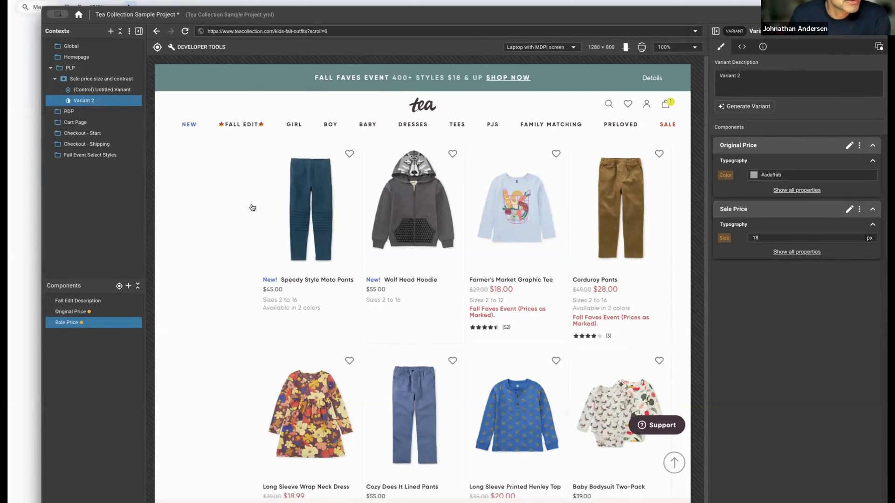
scroll(294, 212, "up", 5)
scroll(294, 213, "up", 10)
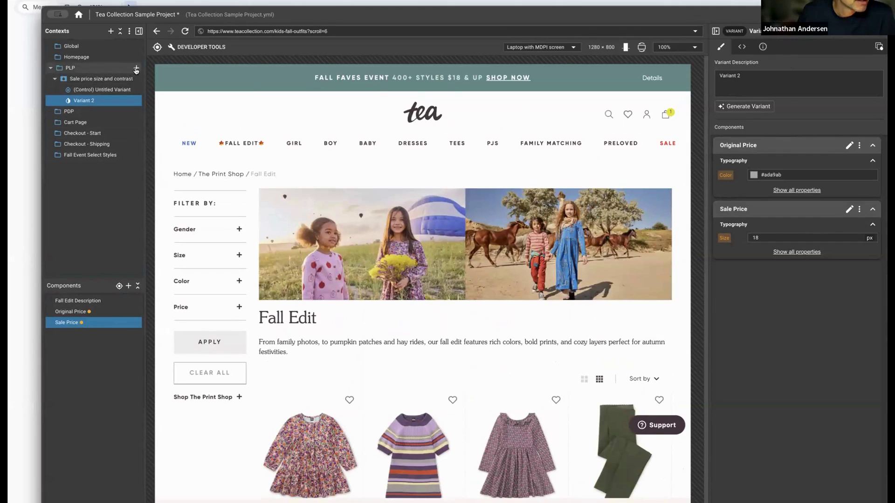
left_click(113, 69)
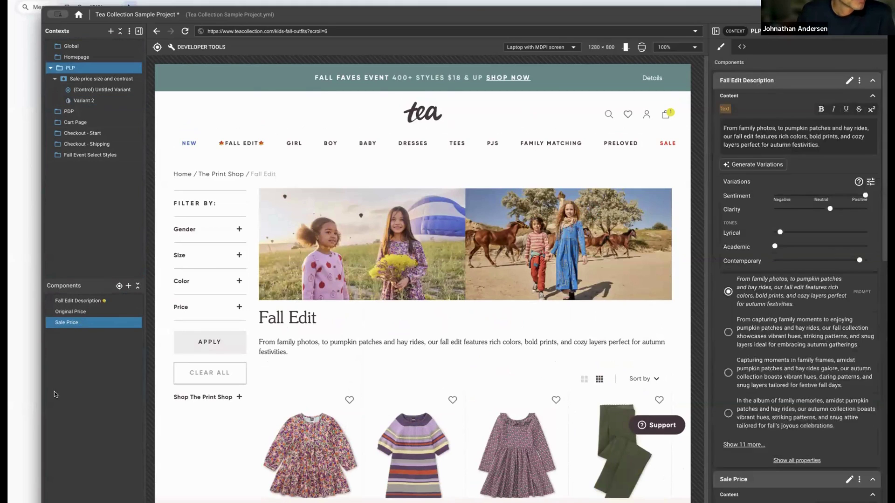
Step: Define the banner image above the Fall Edit heading as a component named Fall Edit Hero
left_click(119, 287)
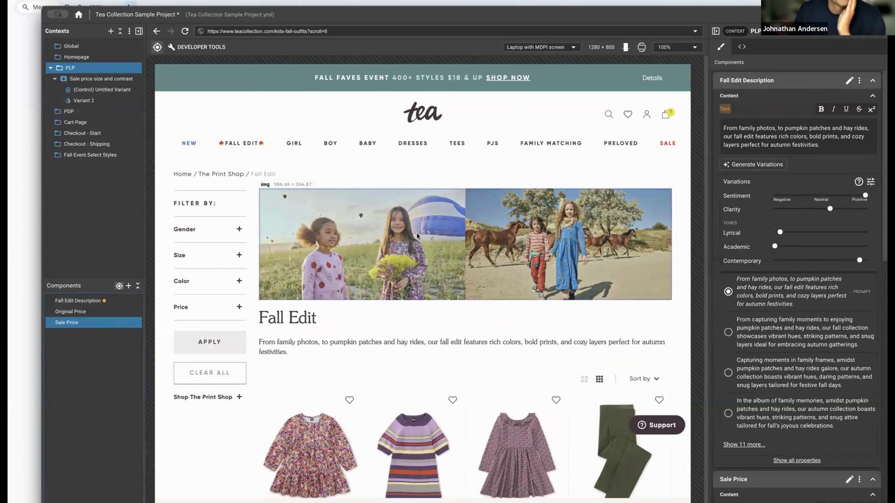
left_click(417, 236)
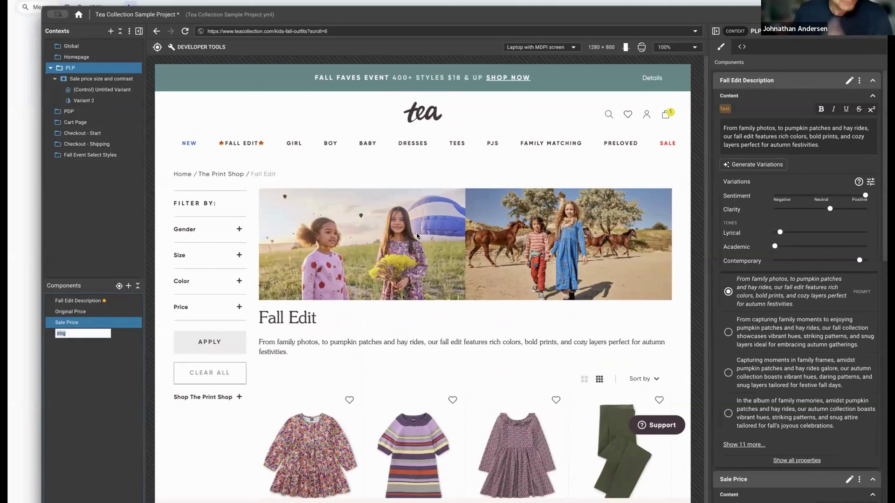
type("Fall Edit Hero")
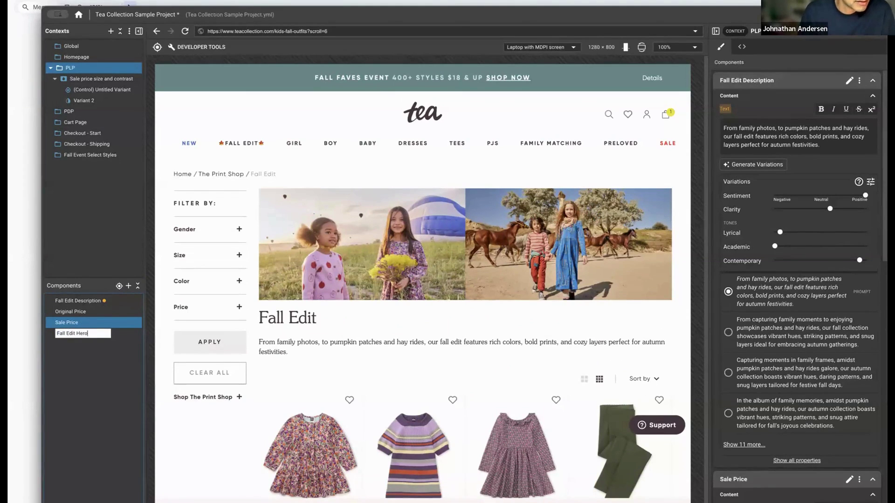
key("Return")
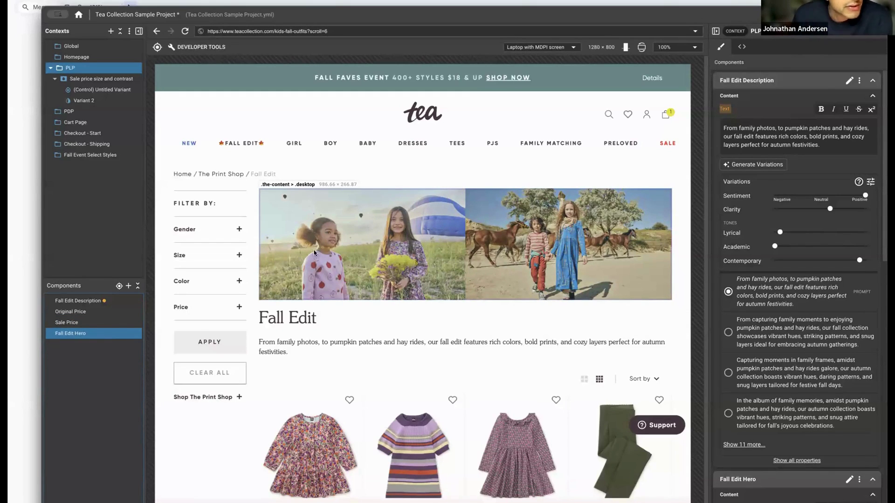
Step: Switch the page preview to iPhone 12 Pro and show the Fall Edit Hero component's name and selector details
left_click(574, 48)
scroll(543, 56, "up", 3)
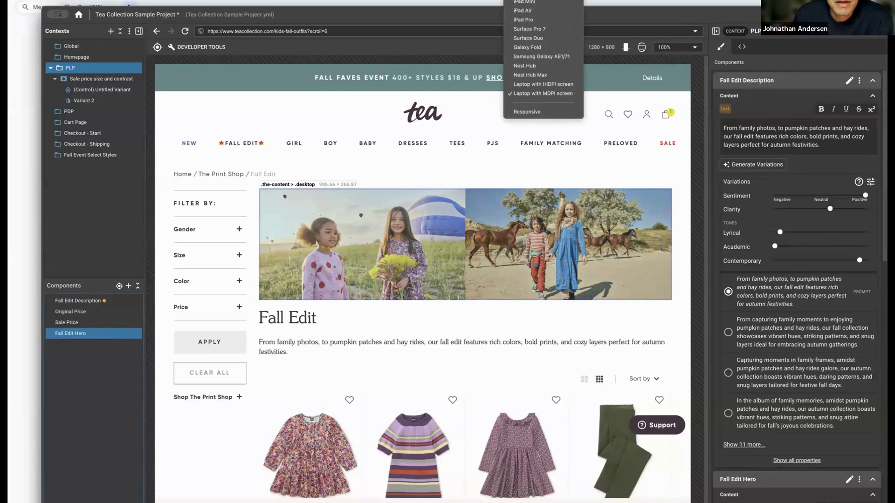
scroll(543, 70, "up", 3)
scroll(543, 70, "up", 3)
left_click(543, 23)
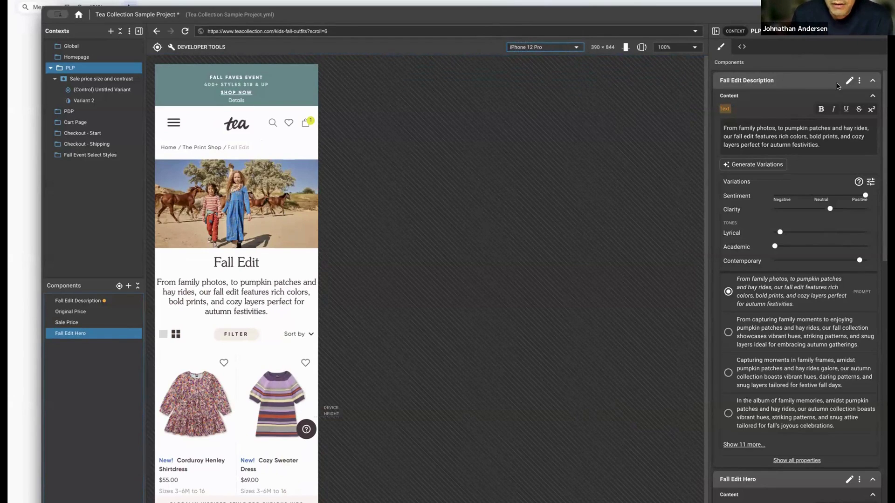
left_click(871, 81)
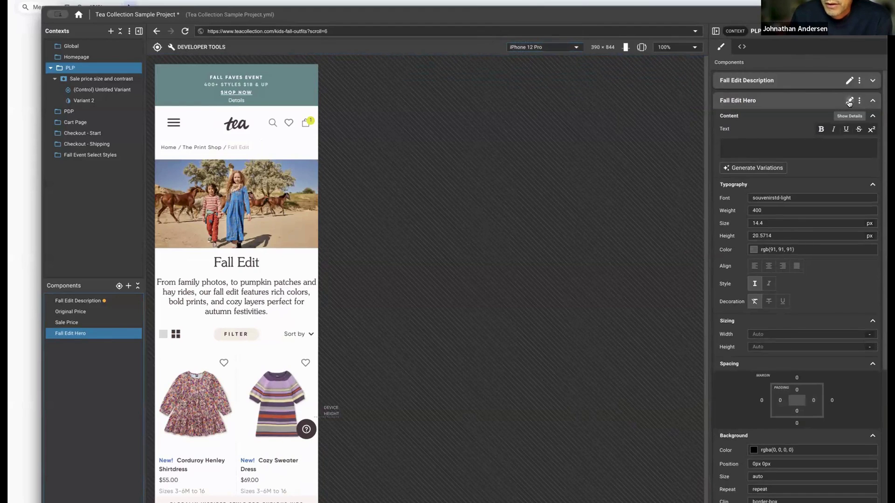
left_click(849, 103)
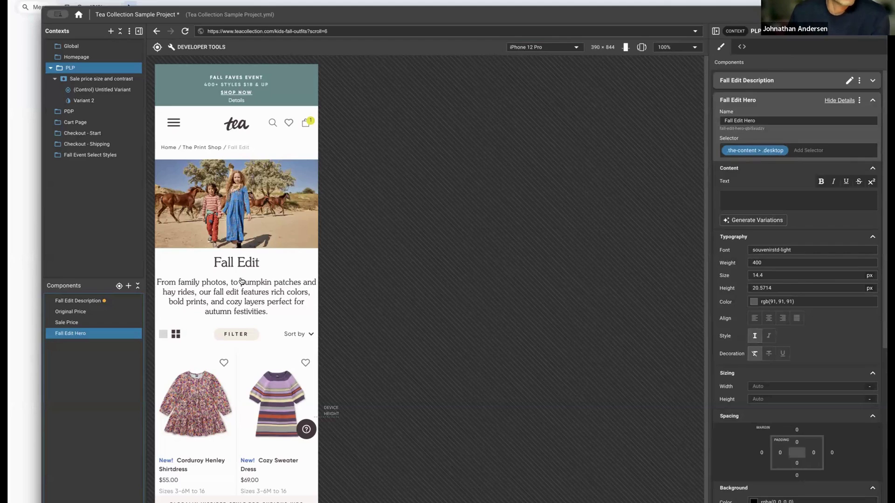
Step: Rename the Fall Edit Hero component to Desktop Fall Edit Hero Image
right_click(84, 342)
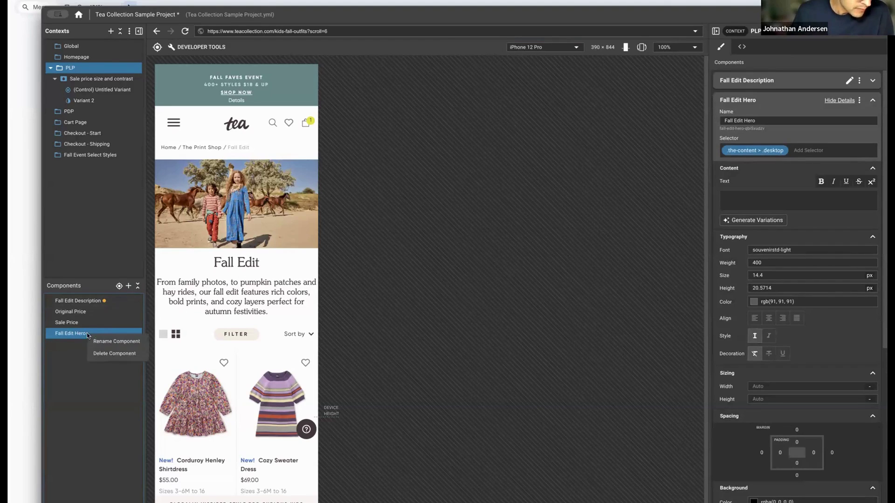
left_click(93, 344)
left_click(55, 334)
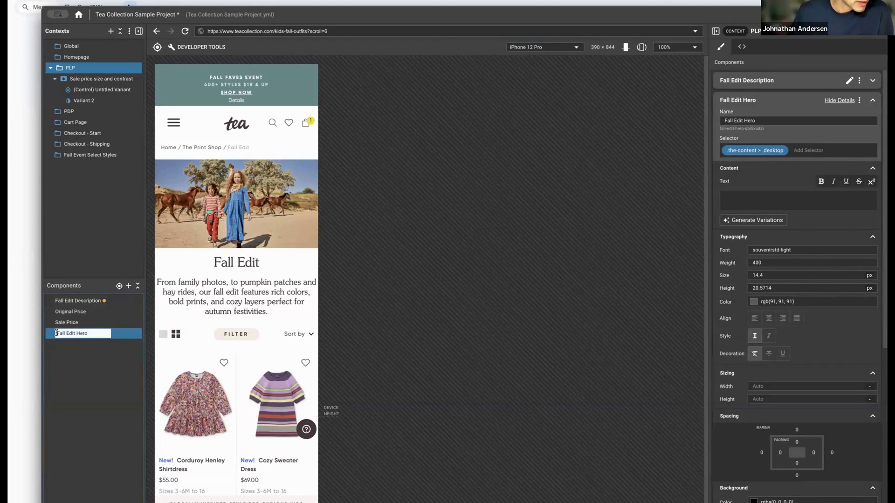
type("Desktop")
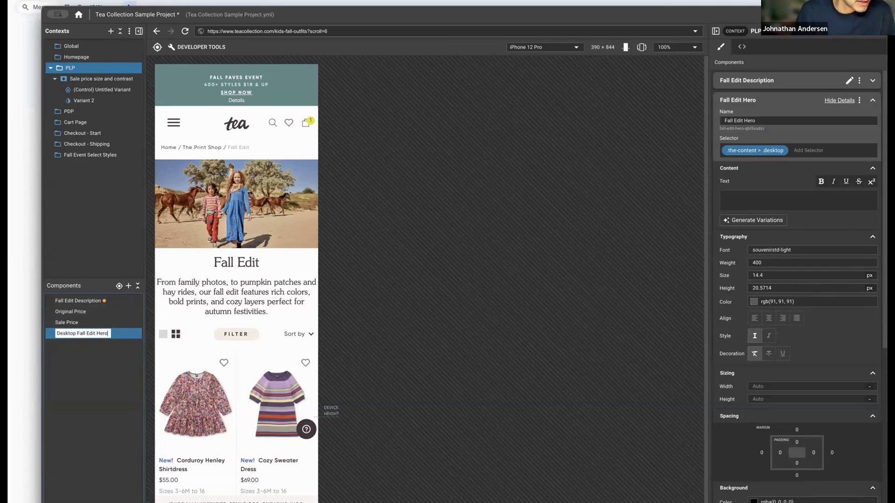
key("End")
type("Image")
key("Return")
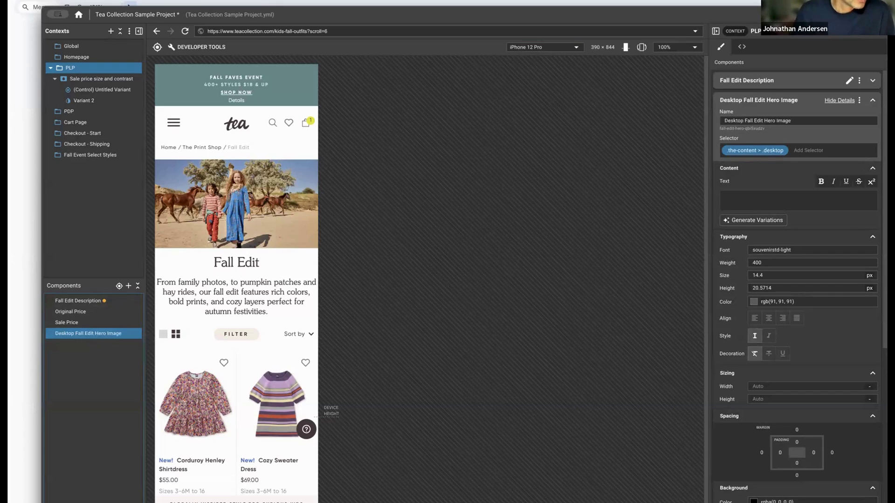
Step: Define the banner image in the mobile preview as a component named Mobile Fall Edit Hero Image
left_click(216, 208)
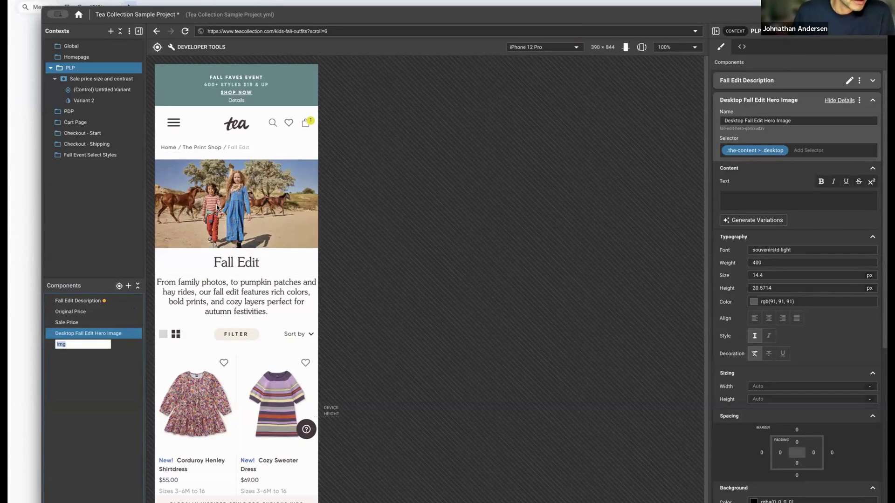
type("Mobile")
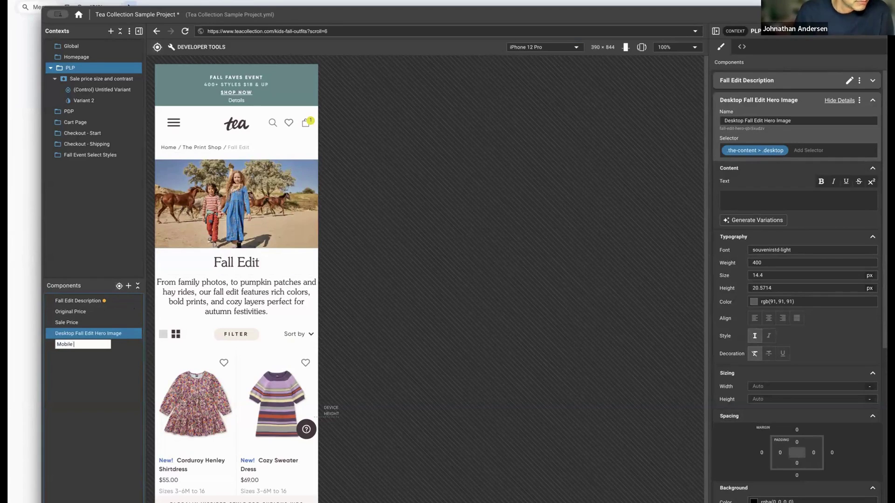
type(" Fall Edit Hero Image")
key("Return")
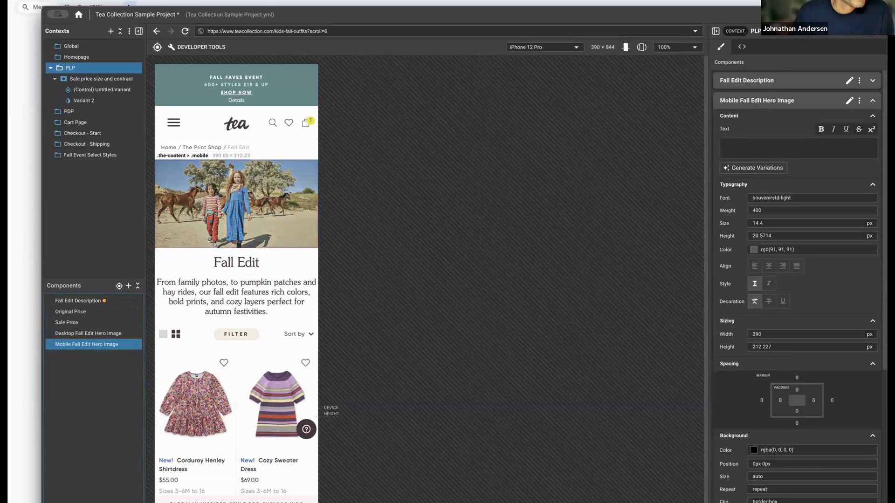
Step: Replace the Mobile Fall Edit Hero Image with an uploaded photo of two children beside a hot-air balloon
left_click(848, 102)
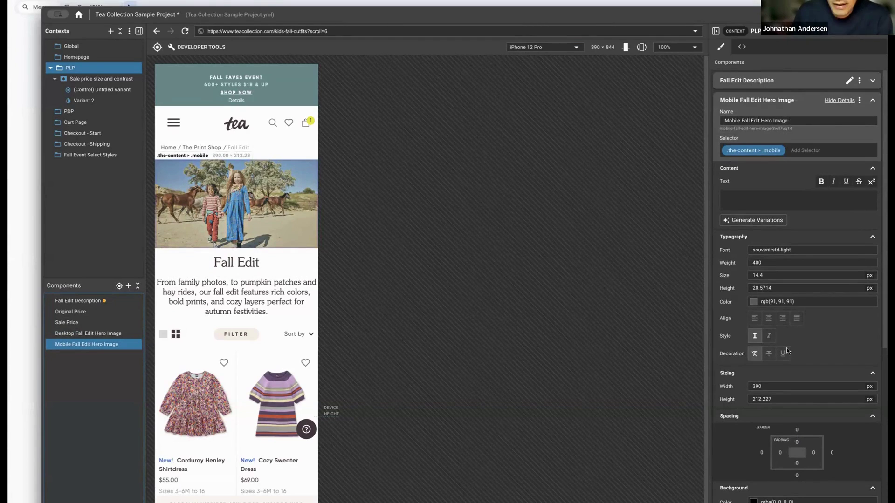
scroll(821, 312, "down", 2)
scroll(820, 312, "down", 4)
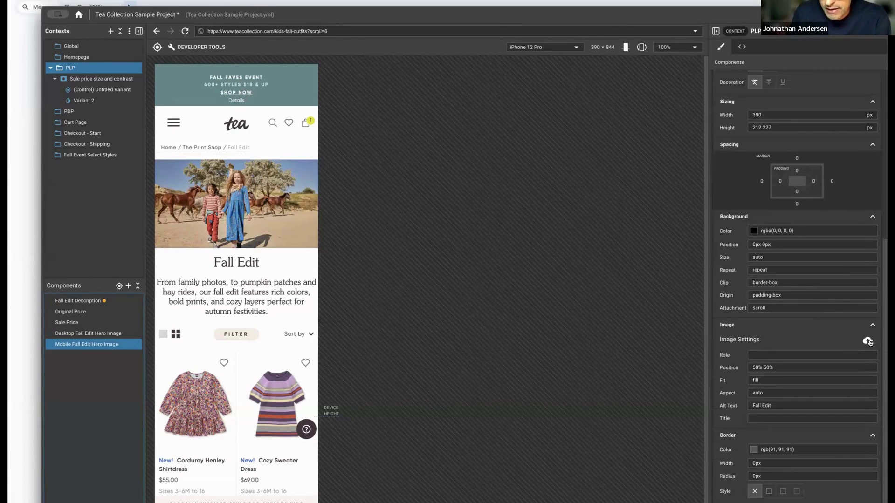
left_click(869, 342)
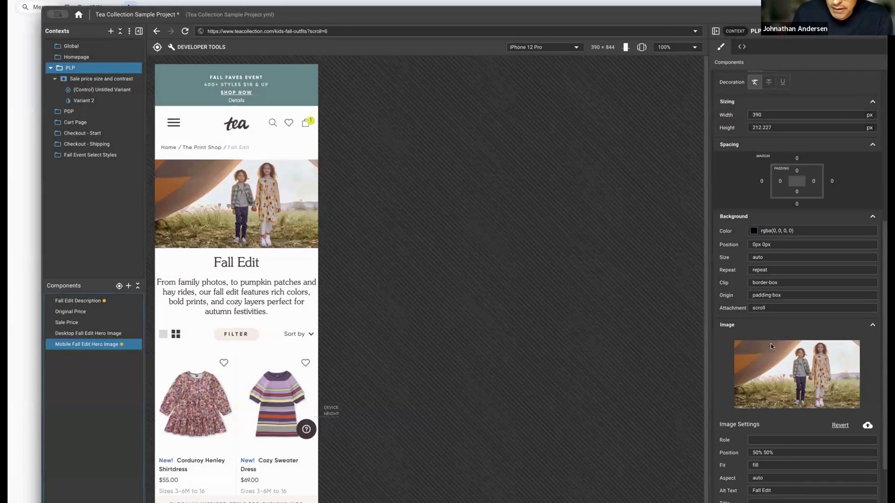
Step: Preview the page as Laptop with MDPI screen and upload the wide balloon photo of two children for the Desktop Fall Edit Hero Image
left_click(568, 48)
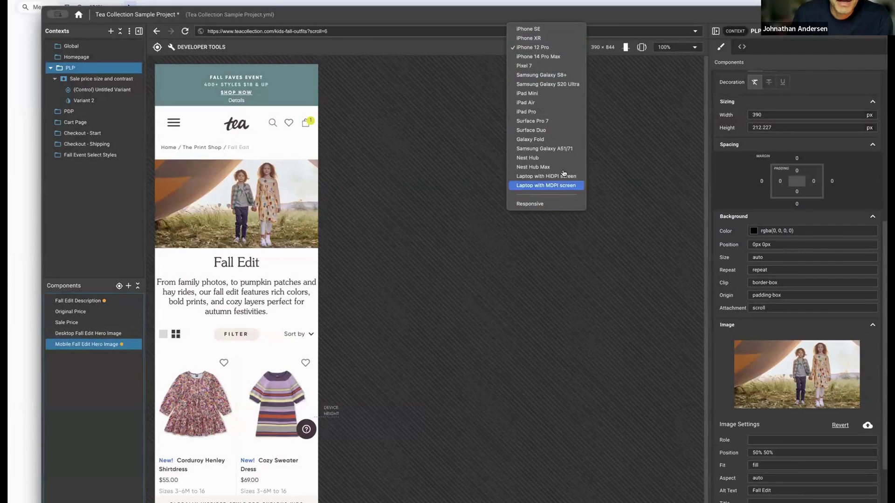
left_click(529, 186)
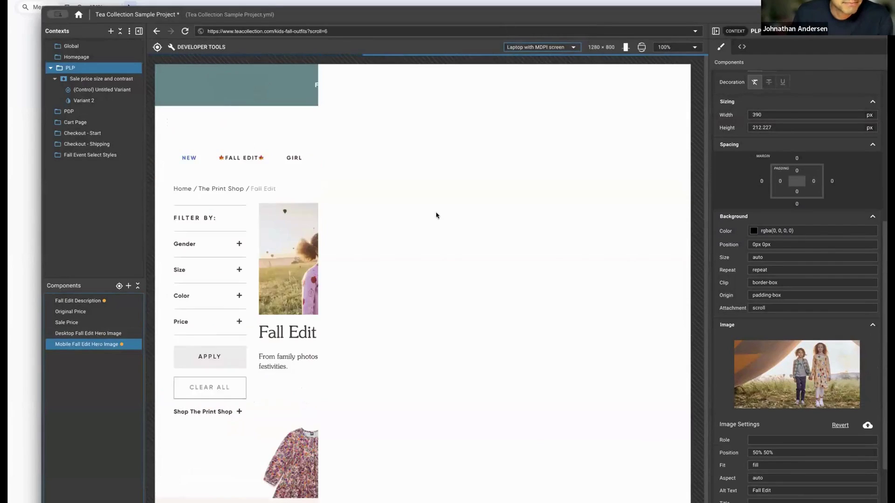
left_click(99, 334)
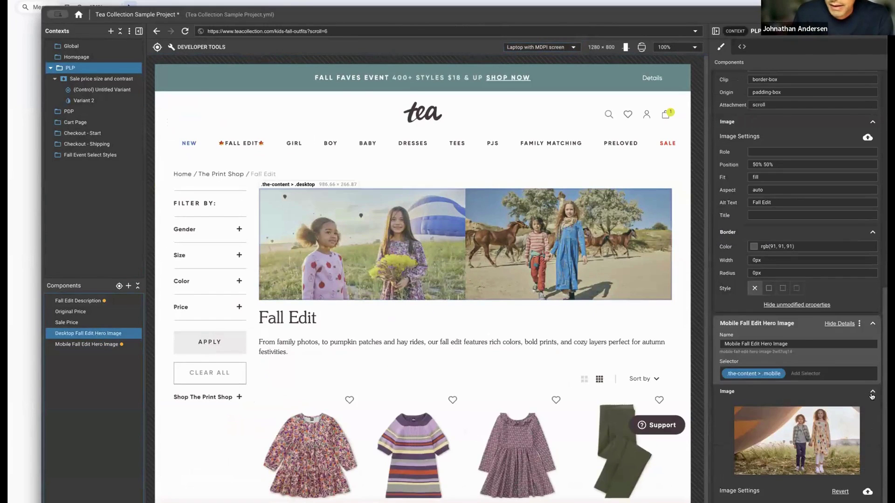
left_click(872, 325)
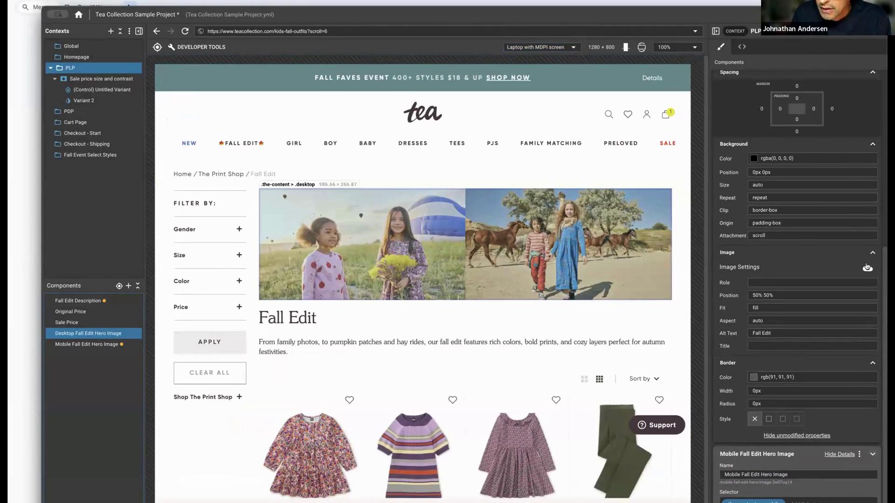
scroll(863, 266, "up", 10)
scroll(855, 262, "down", 4)
scroll(855, 262, "down", 2)
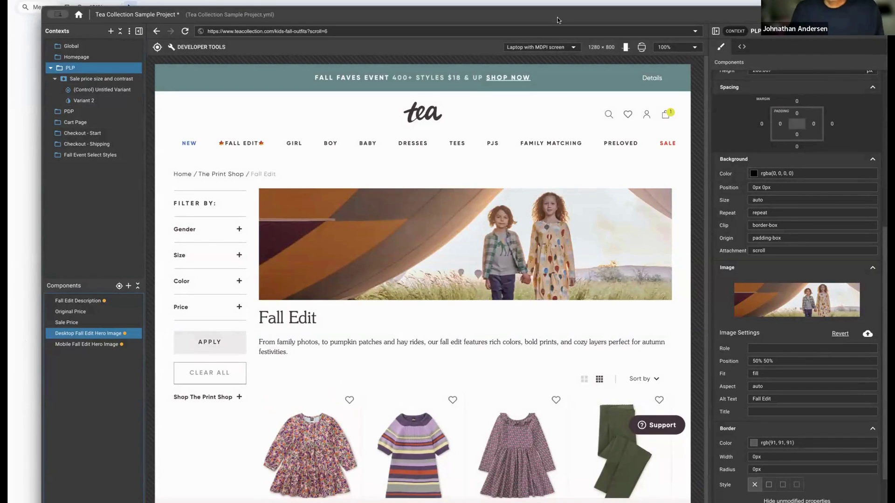
Step: Switch the page preview back to iPhone 12 Pro to check the mobile hero image
left_click_drag(558, 15, 564, 15)
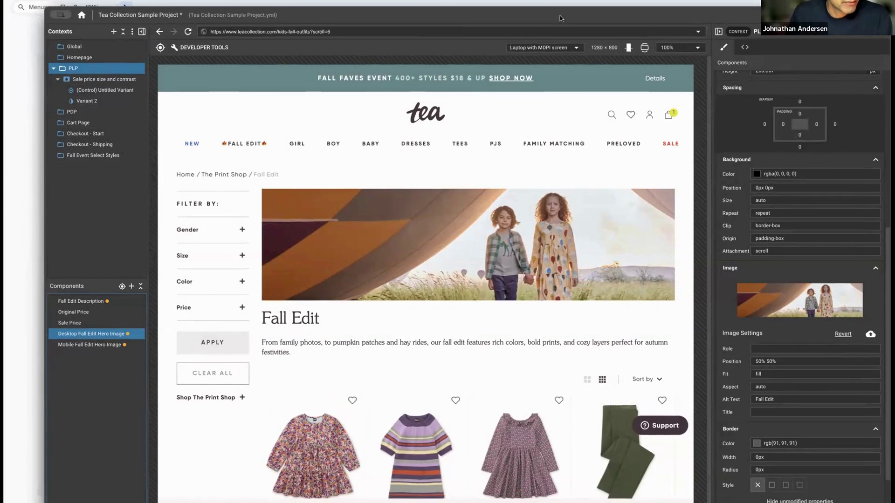
left_click_drag(562, 17, 555, 14)
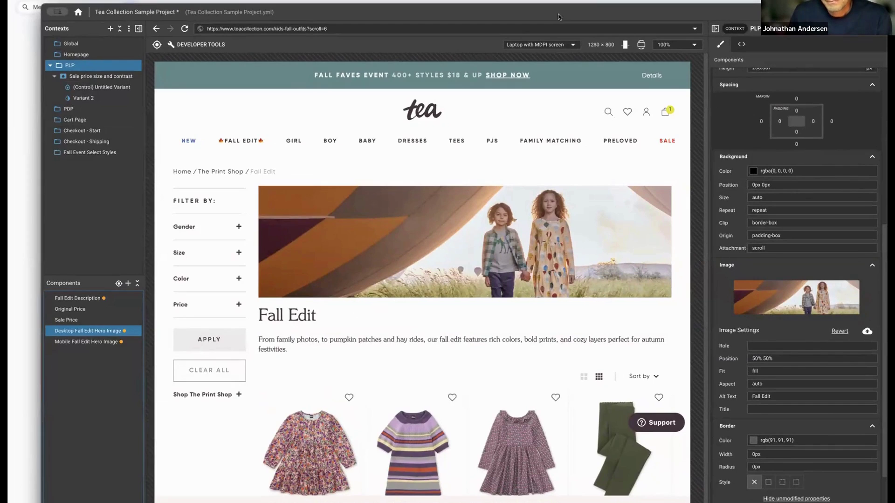
left_click(553, 46)
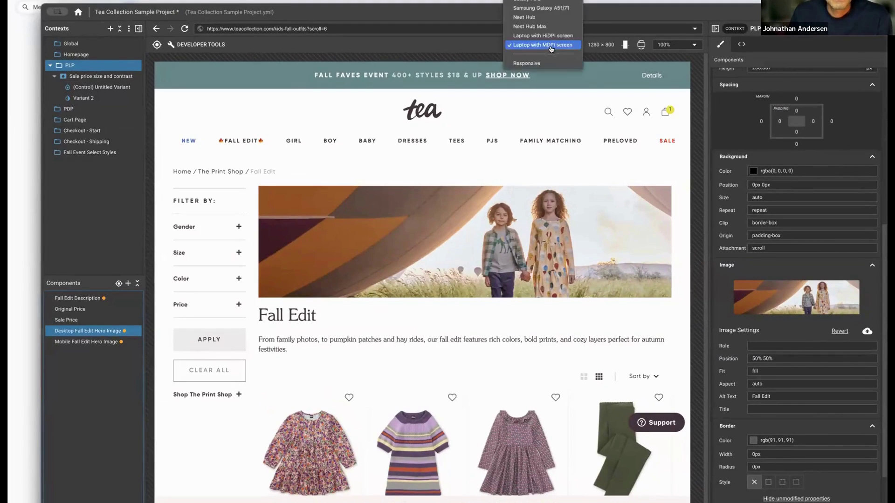
scroll(539, 8, "up", 3)
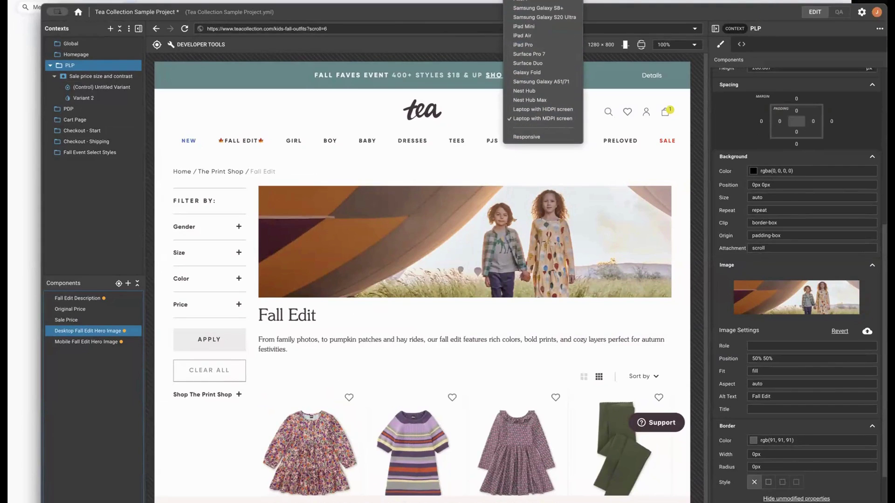
left_click(536, 0)
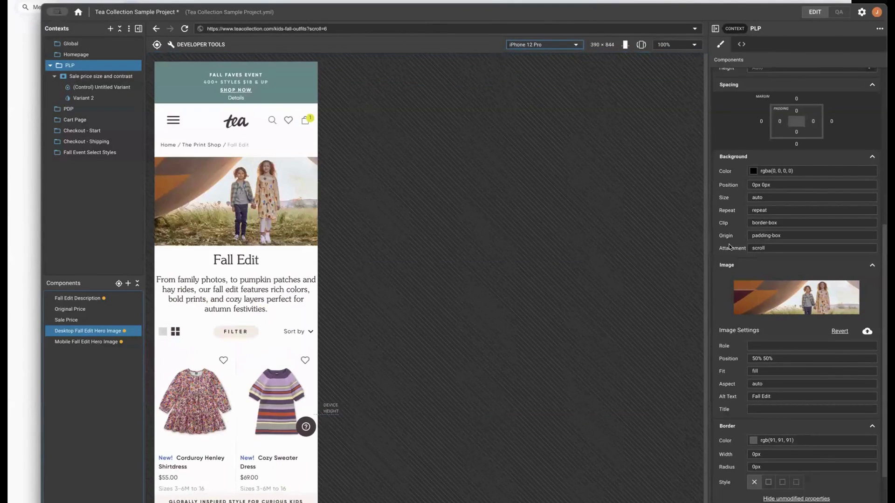
Step: Define the Fall Edit heading below the hero image as a component named PLP headline
scroll(730, 245, "up", 1)
scroll(730, 245, "up", 5)
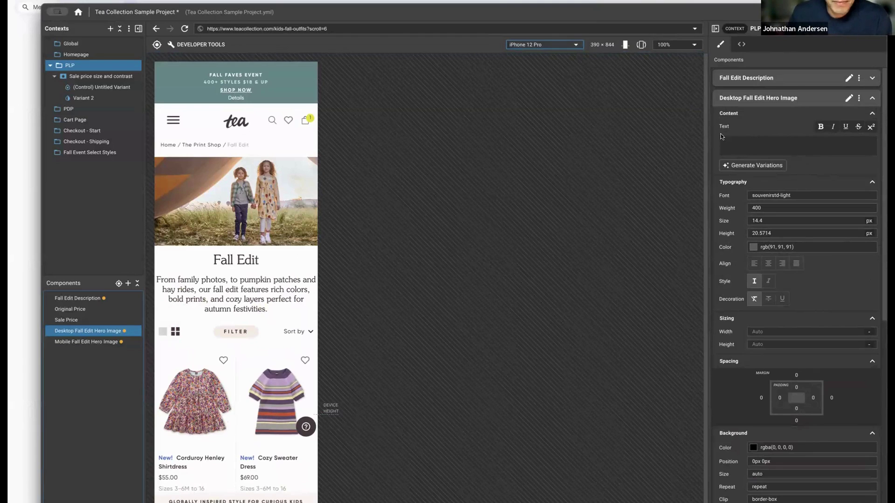
left_click(236, 263)
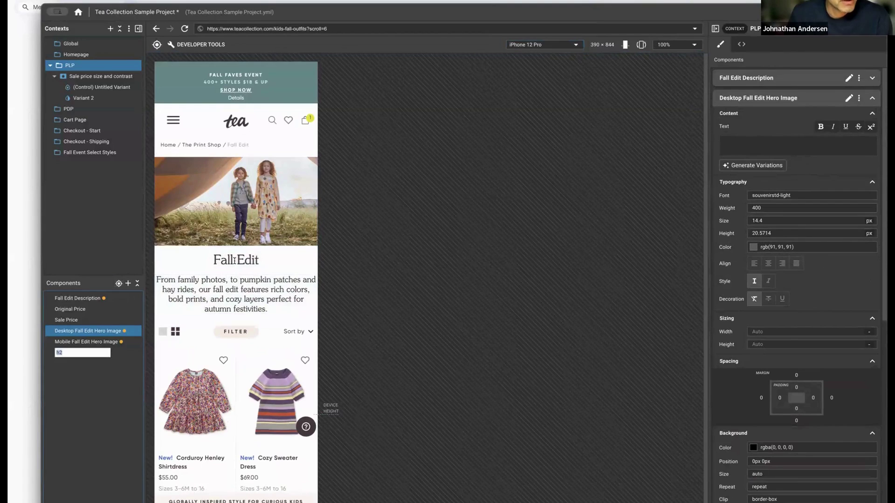
type("F")
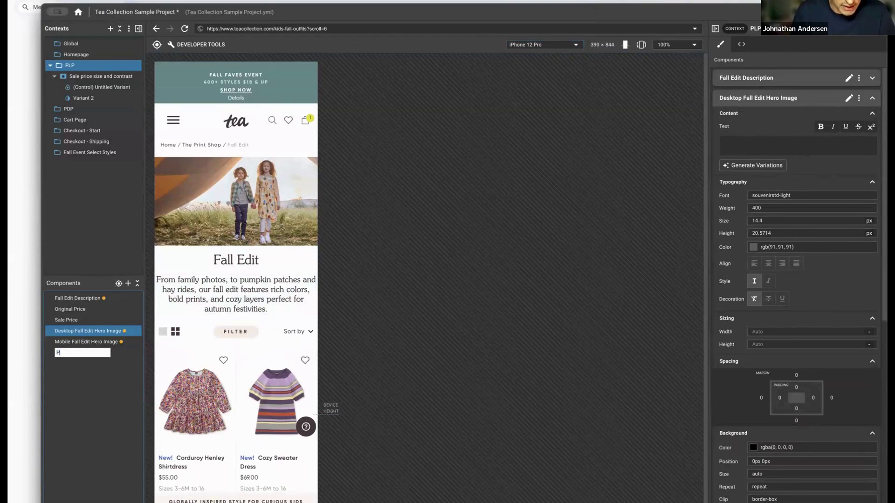
type("LP headline")
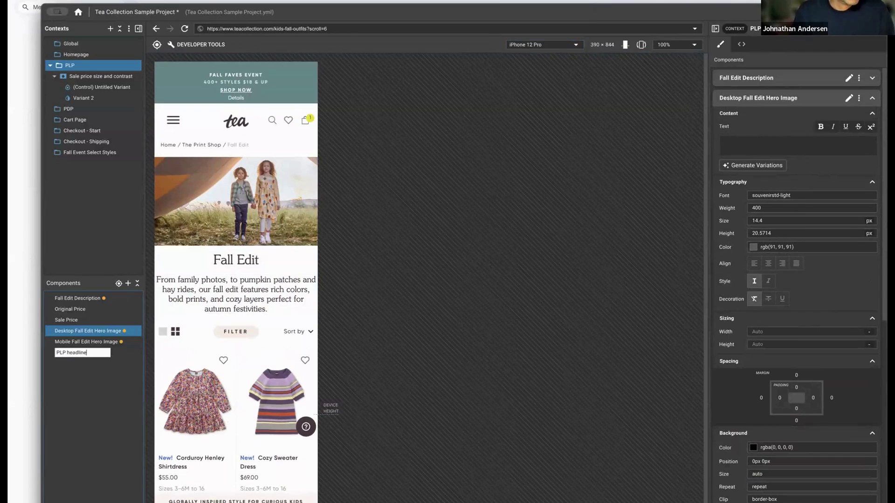
key("Return")
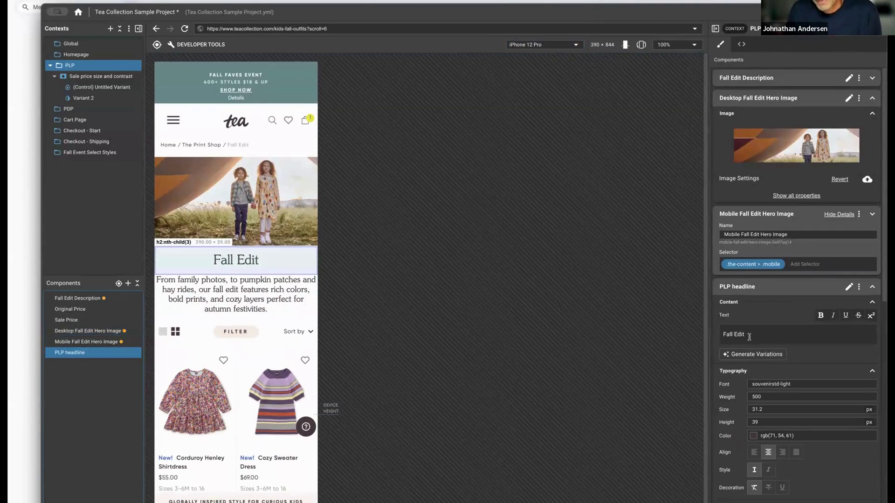
Step: Examine the PLP headline component's typography, sizing, spacing, background, image and border properties
scroll(760, 334, "down", 5)
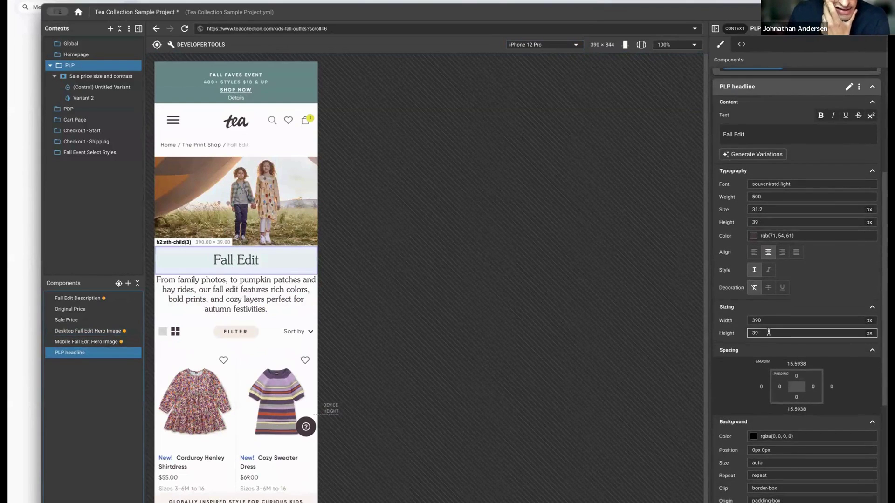
left_click(119, 283)
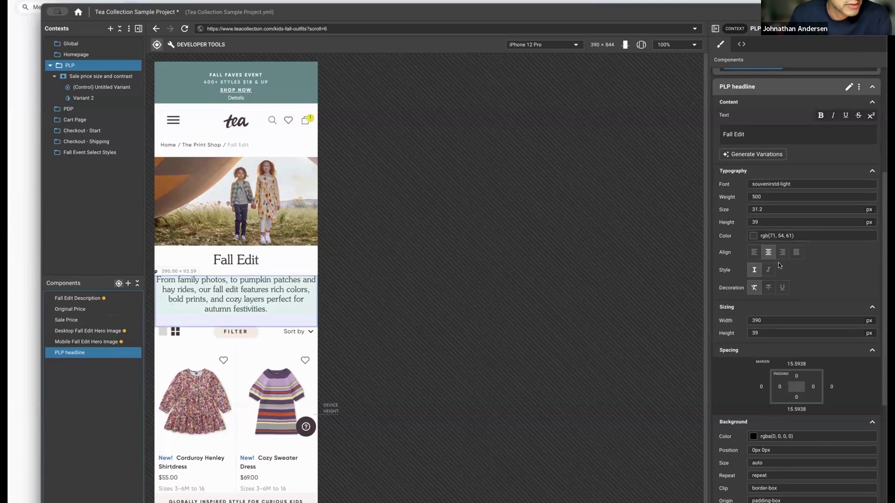
scroll(824, 263, "down", 5)
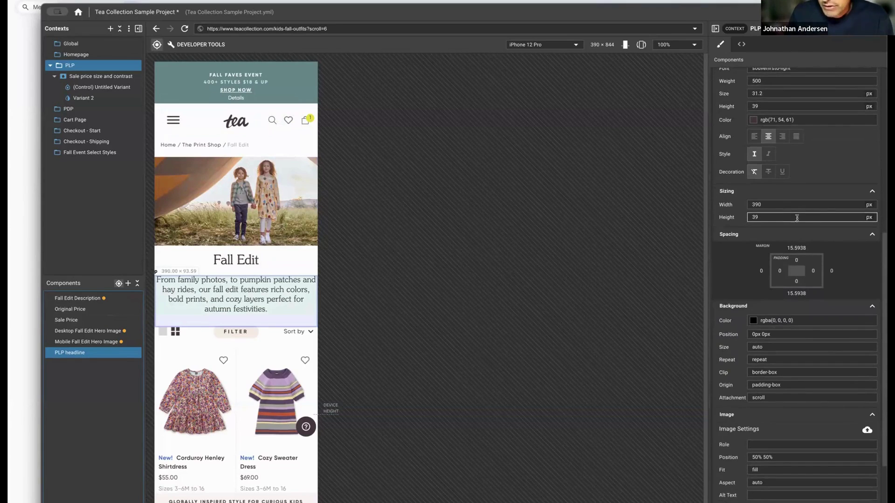
scroll(810, 272, "down", 4)
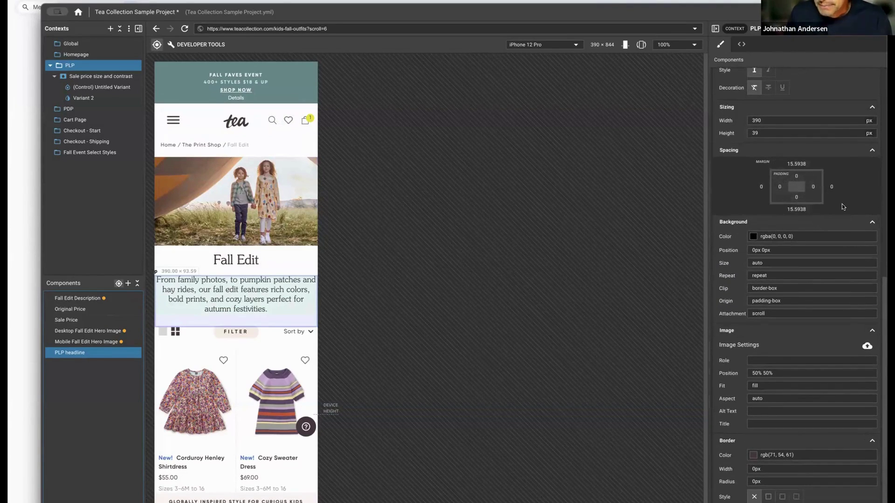
scroll(844, 212, "down", 1)
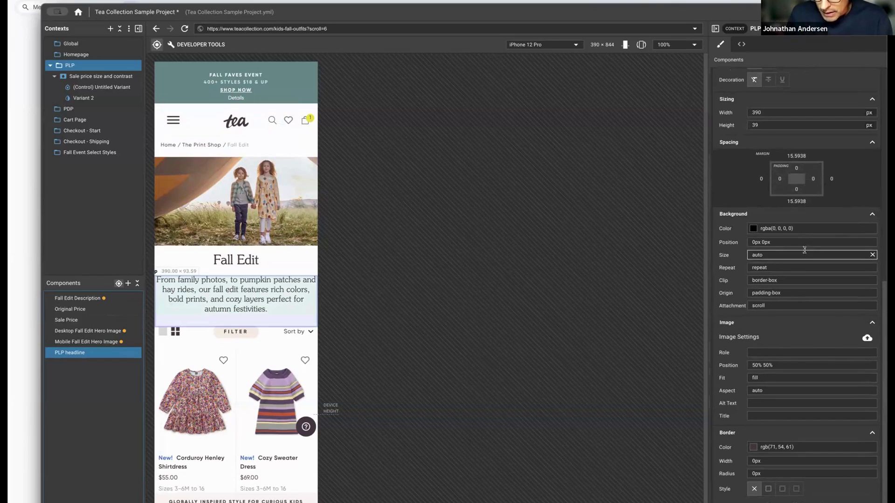
left_click(770, 271)
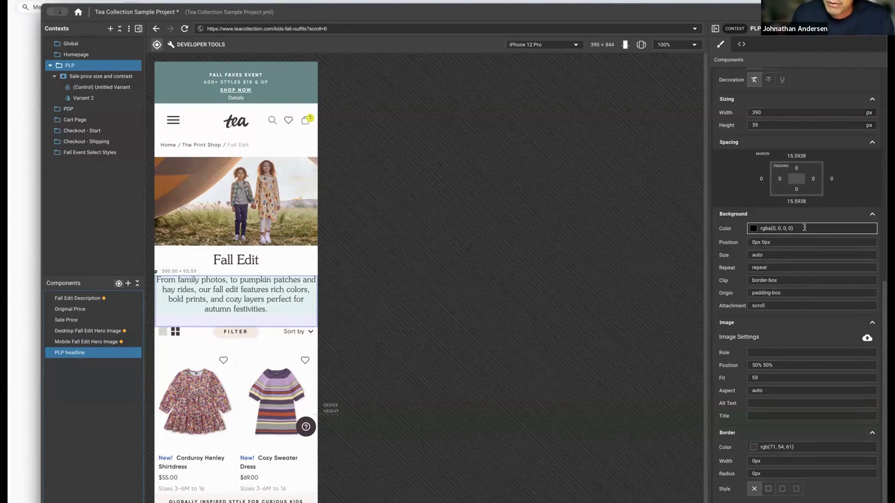
left_click(823, 307)
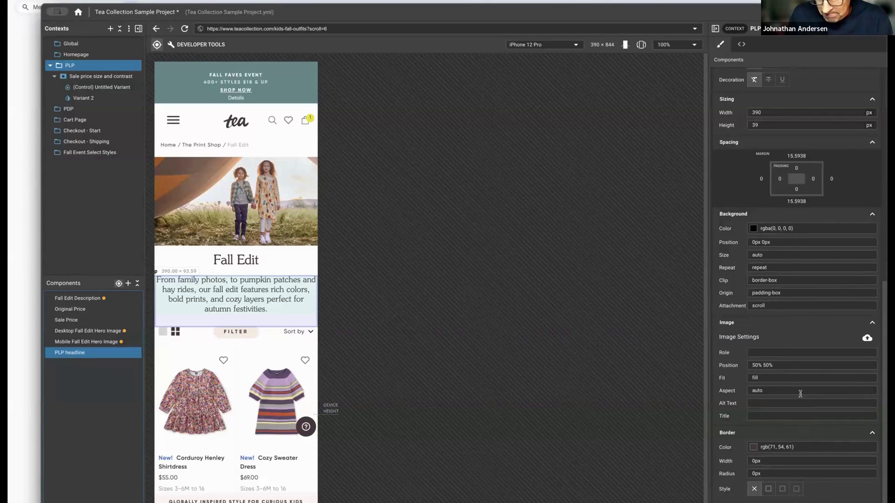
scroll(800, 398, "up", 9)
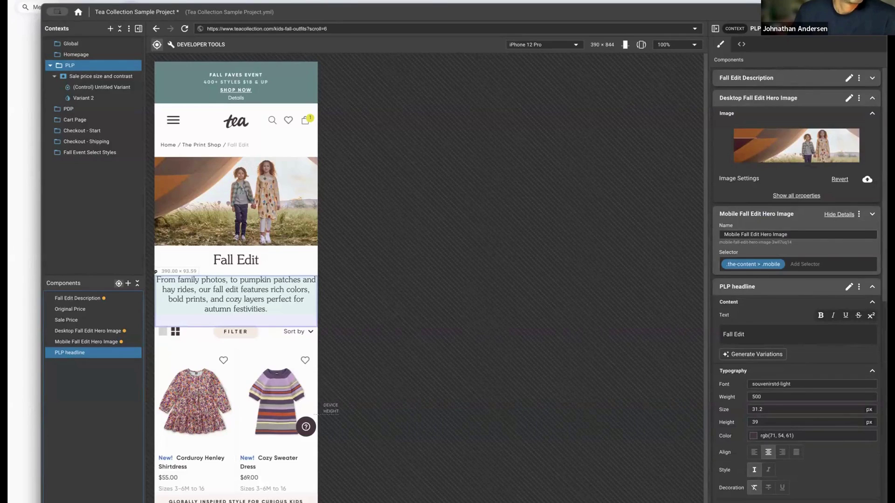
Step: Switch the page preview to Laptop with MDPI screen
left_click(543, 44)
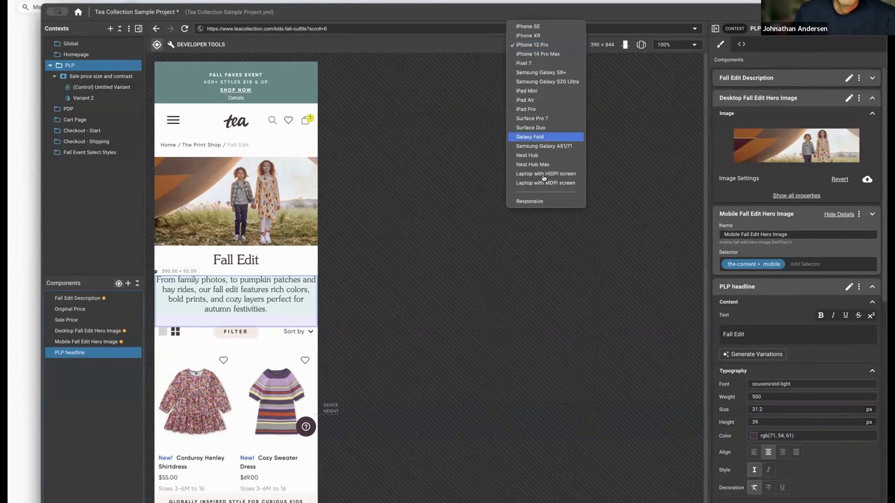
left_click(542, 184)
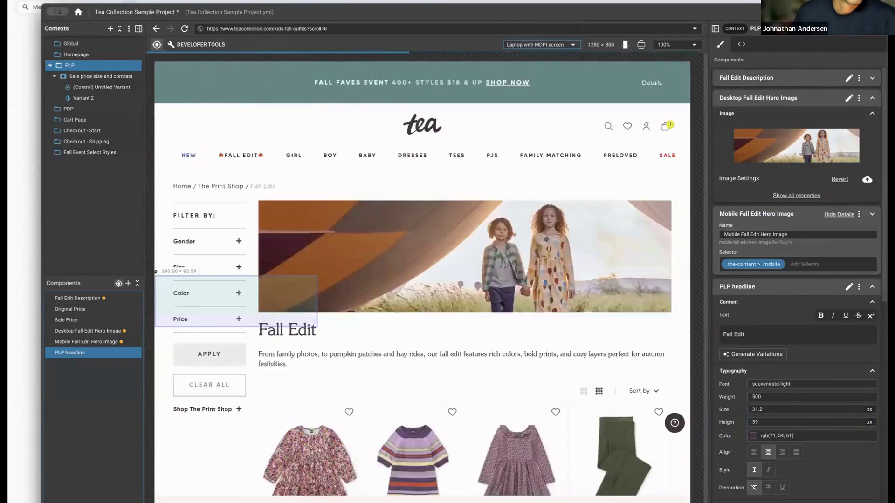
Step: Switch to the presentation, advance through the Text-to-Code Generative AI slide to Describing your changes, and return to the Tea Collection project
key("super+Tab")
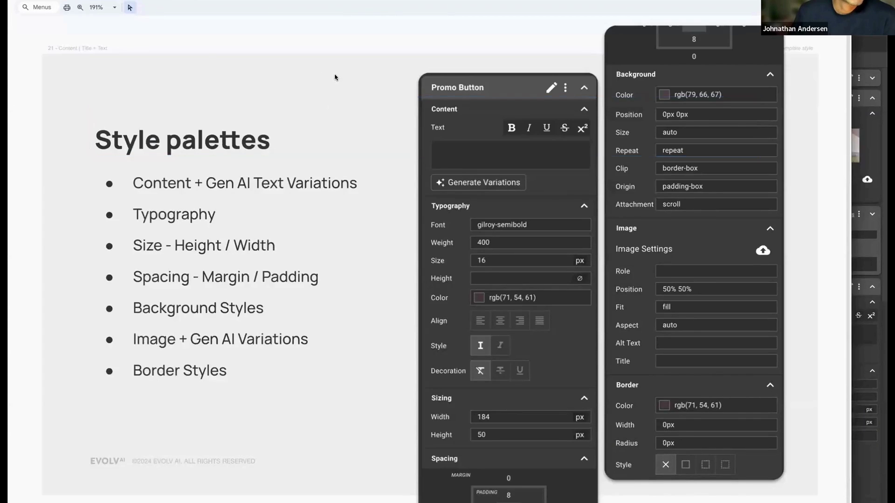
key("Down")
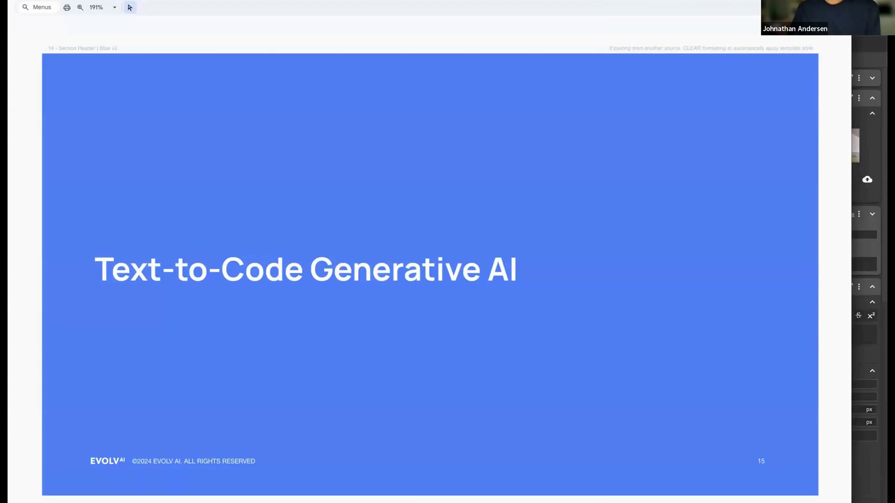
key("Down")
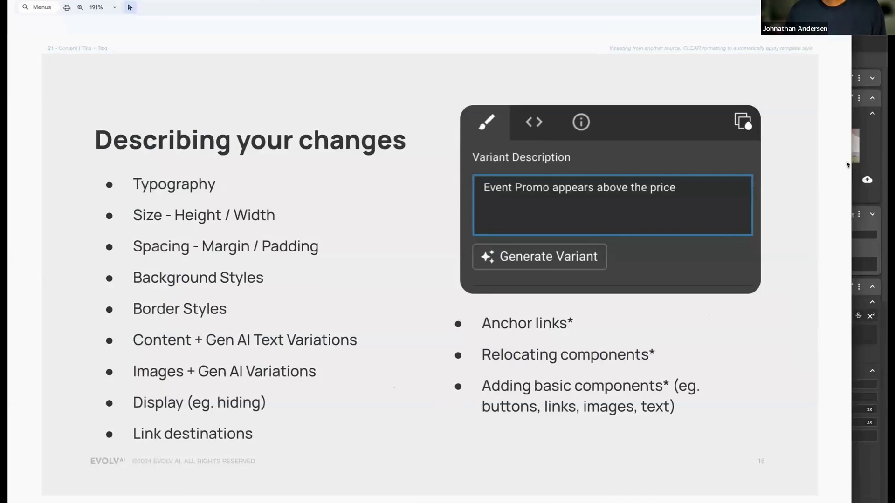
key("alt+Tab")
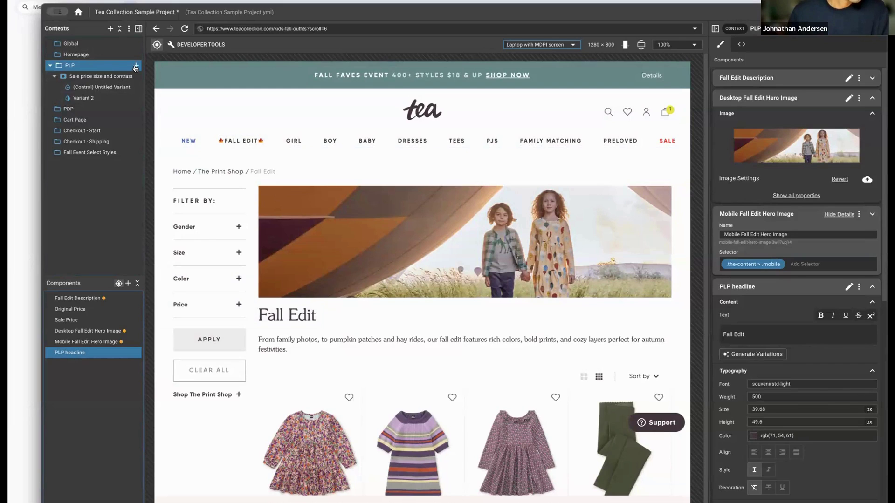
Step: Add a variable named Hero Image presence to the PLP context
left_click(135, 67)
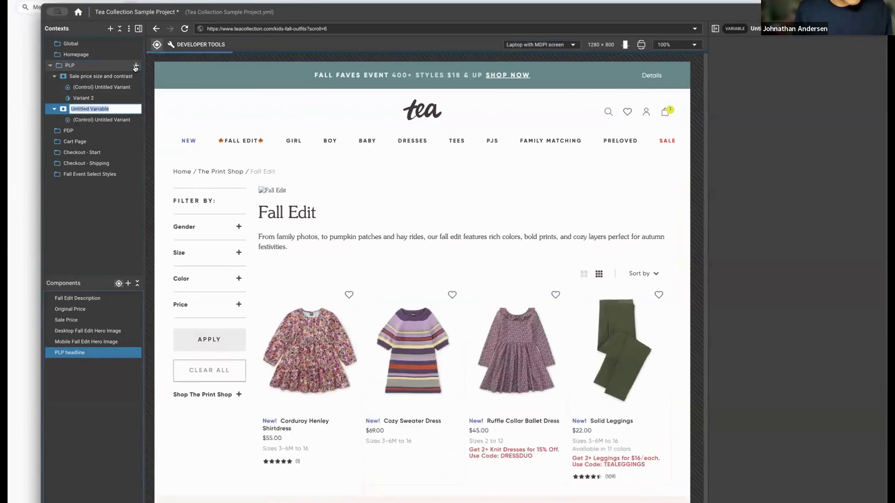
type("Hero Image pre")
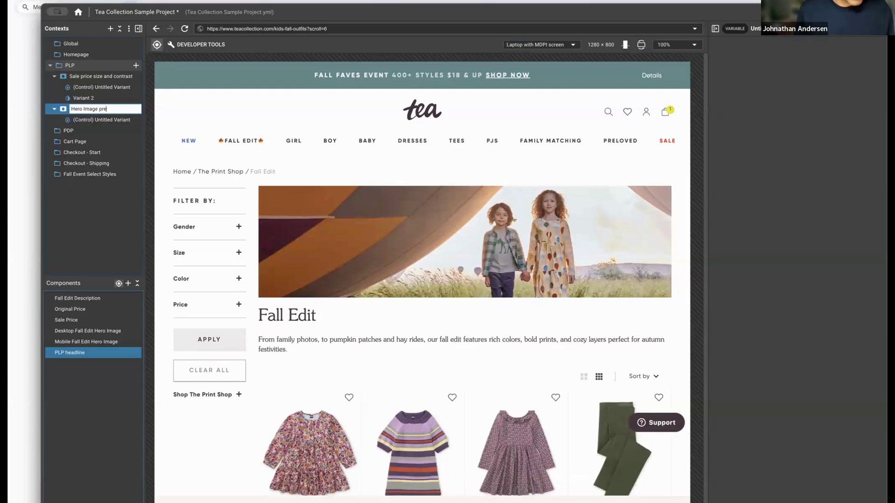
type("sence")
key("Return")
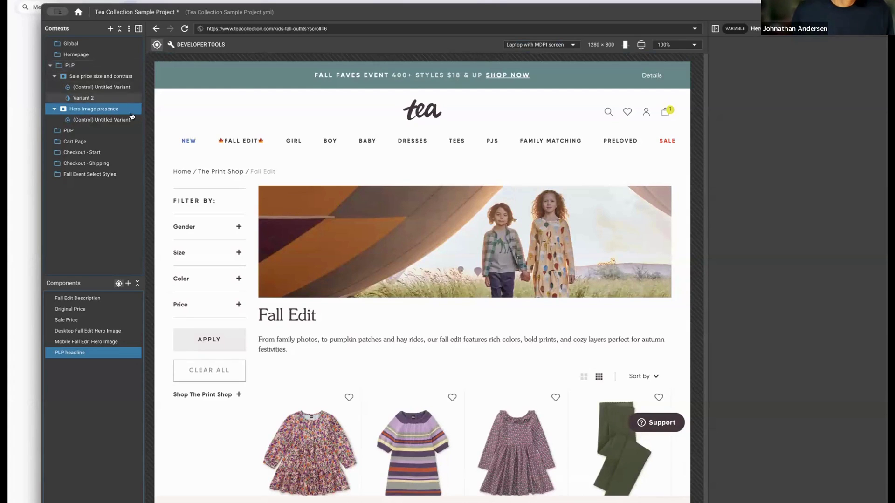
Step: Add a variant to Hero Image presence described as "Hide the desktop and mobile hero image" and generate it
left_click(137, 109)
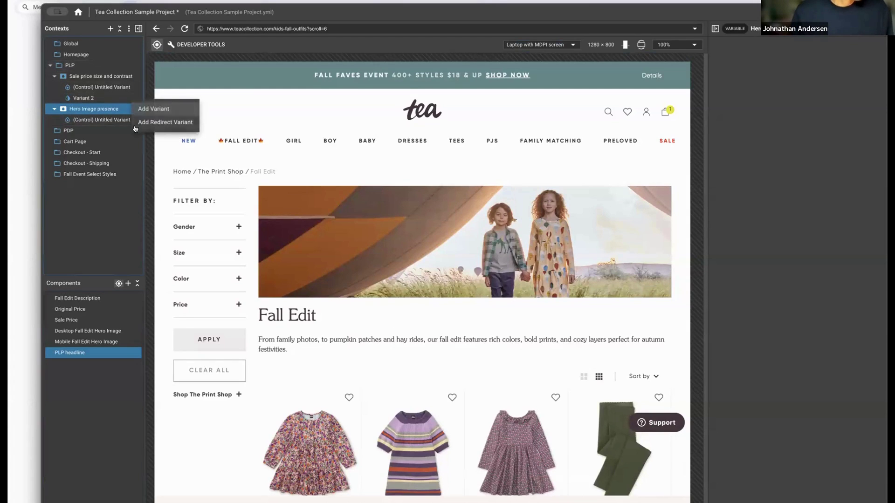
left_click(153, 110)
type("Hide the")
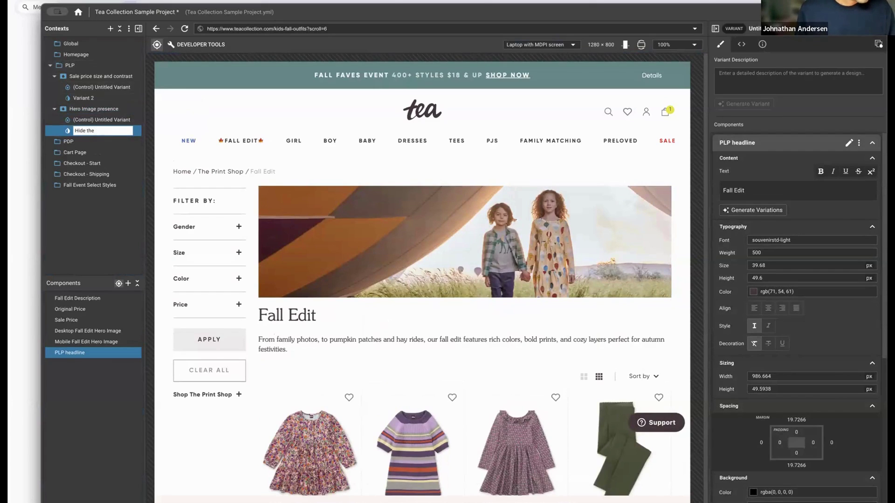
type("p and mobil")
type("hero image")
key("Return")
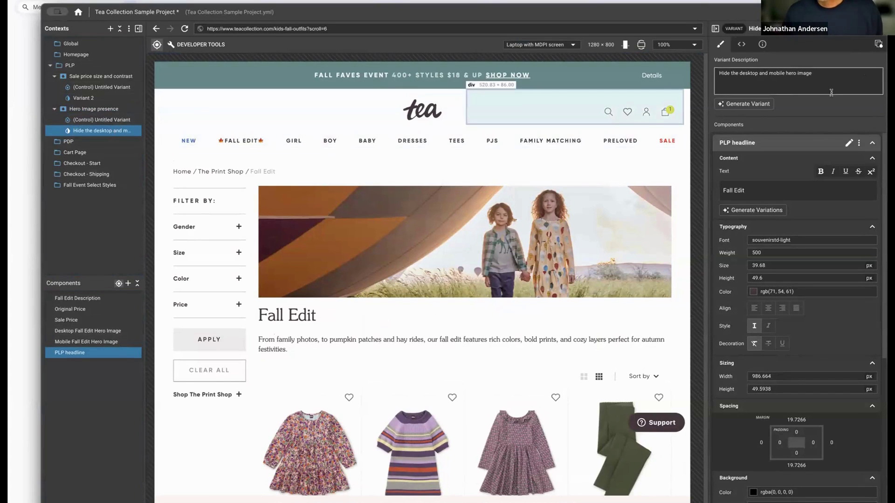
left_click(767, 106)
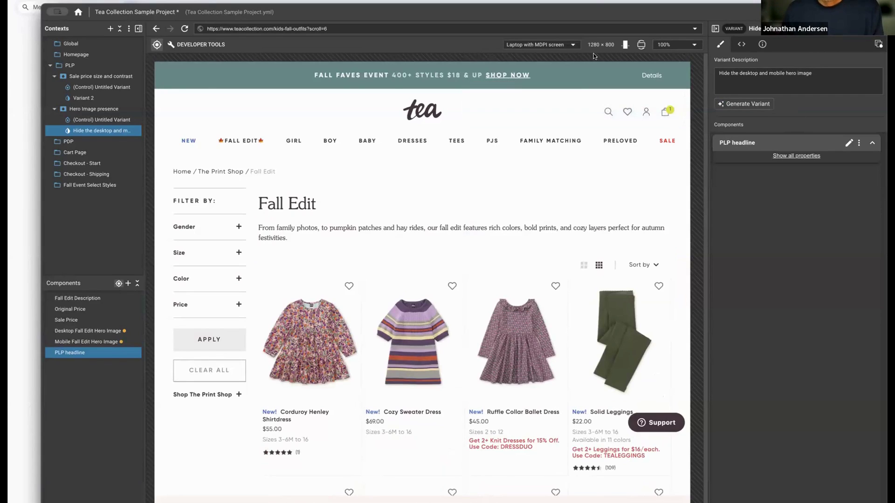
Step: Preview the generated hero image variant as iPhone 12 Pro
left_click(558, 46)
scroll(558, 48, "up", 5)
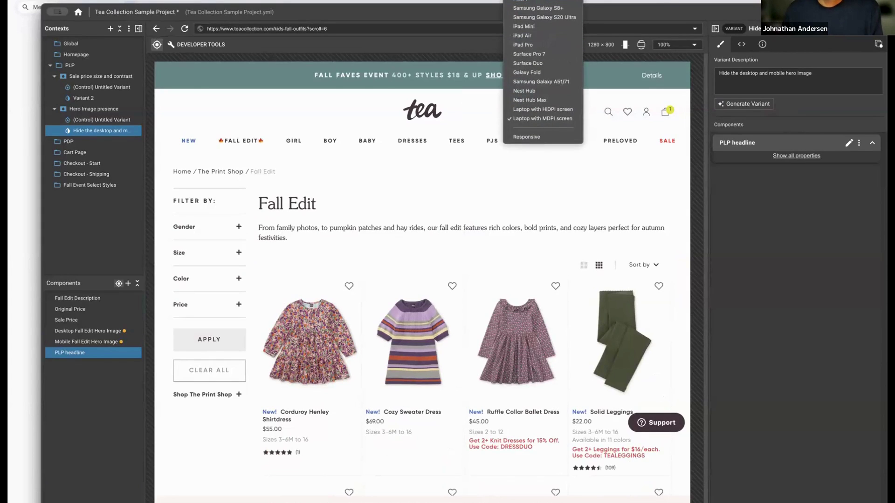
left_click(558, 46)
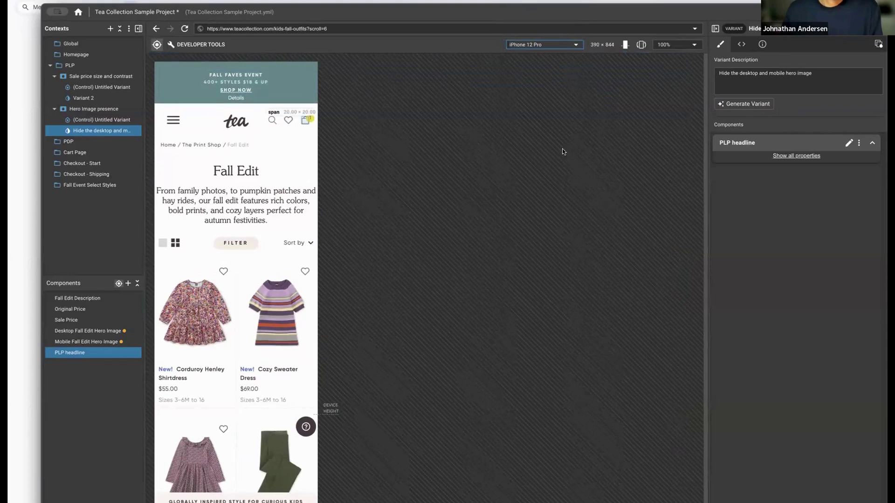
Step: Review the variant's generated JavaScript, return to its visual settings and preview the page as Laptop with MDPI screen
left_click(743, 45)
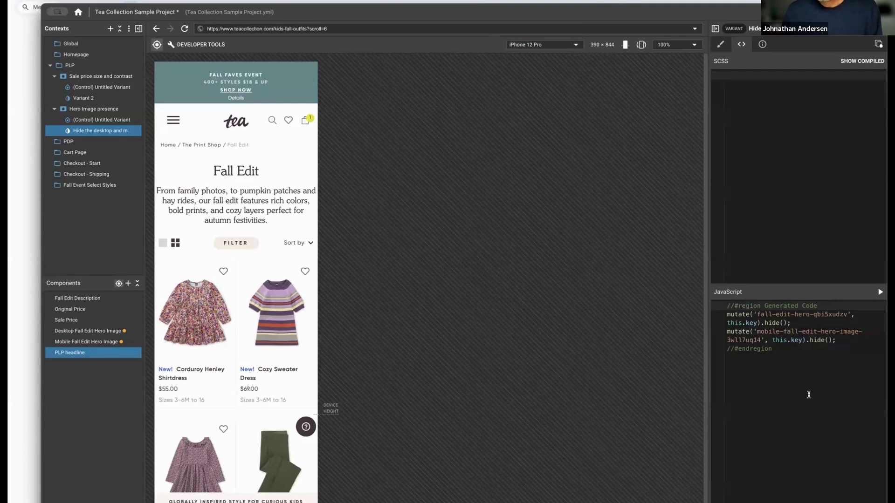
left_click(722, 45)
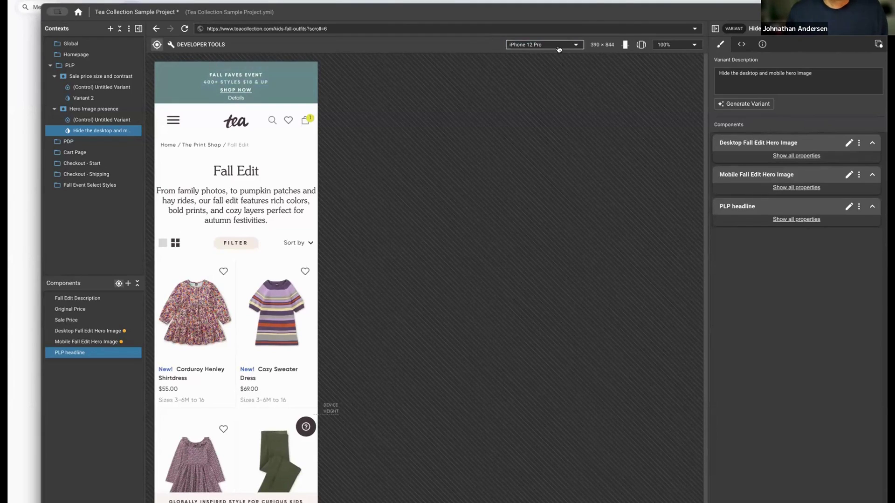
left_click(541, 45)
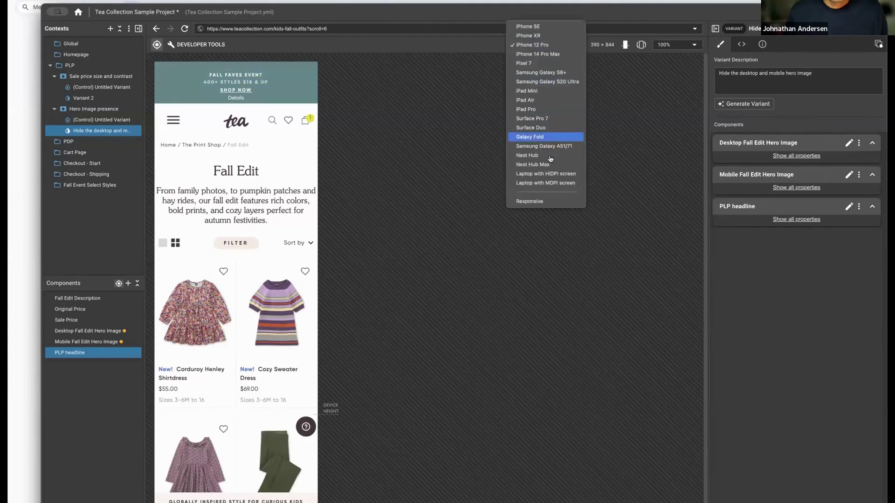
left_click(548, 184)
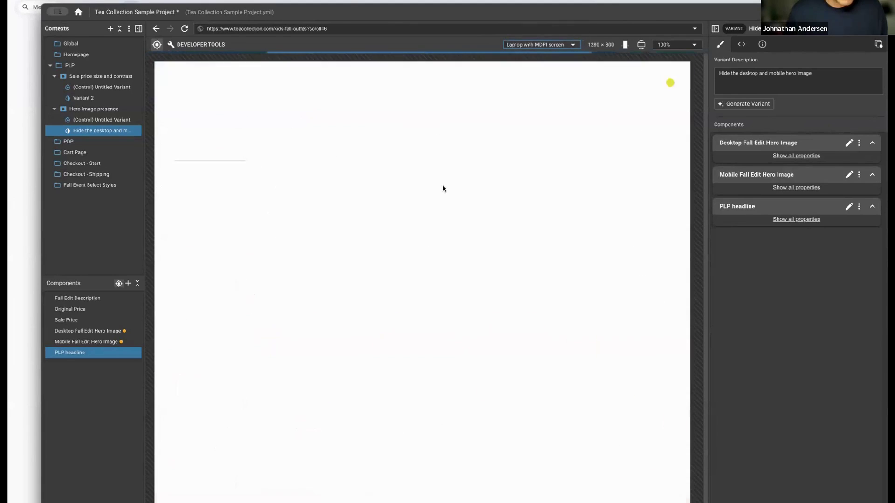
Step: In the PDP context, define the price line below the product title as a component named Product Price
left_click(73, 142)
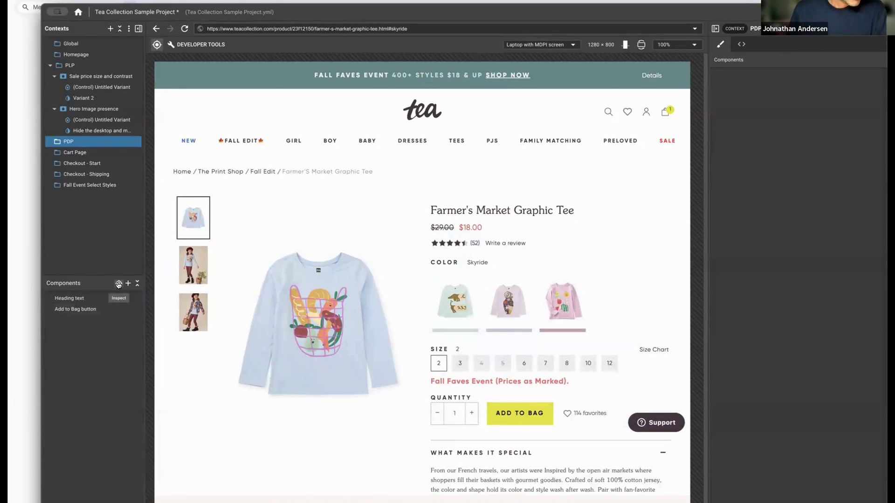
left_click(120, 297)
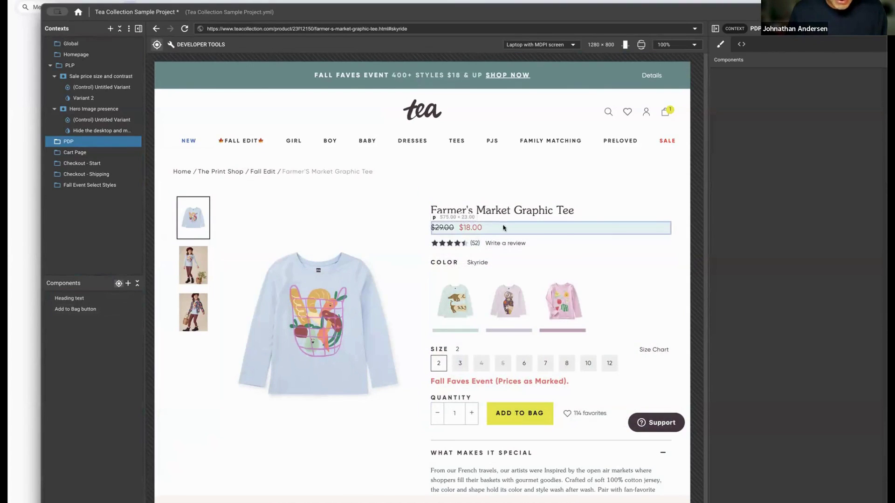
left_click(609, 228)
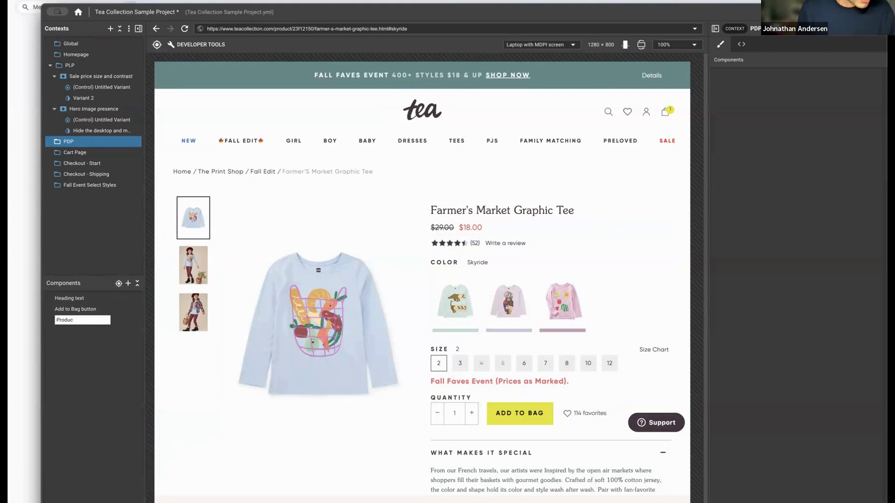
type("Product Price")
key("Return")
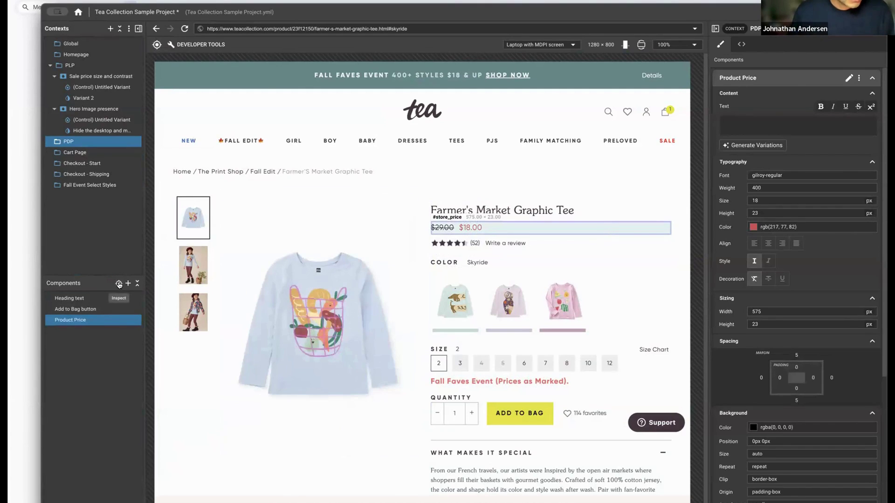
Step: Define the Fall Faves Event text above the quantity selector as a component named Promo Teaser
left_click(594, 384)
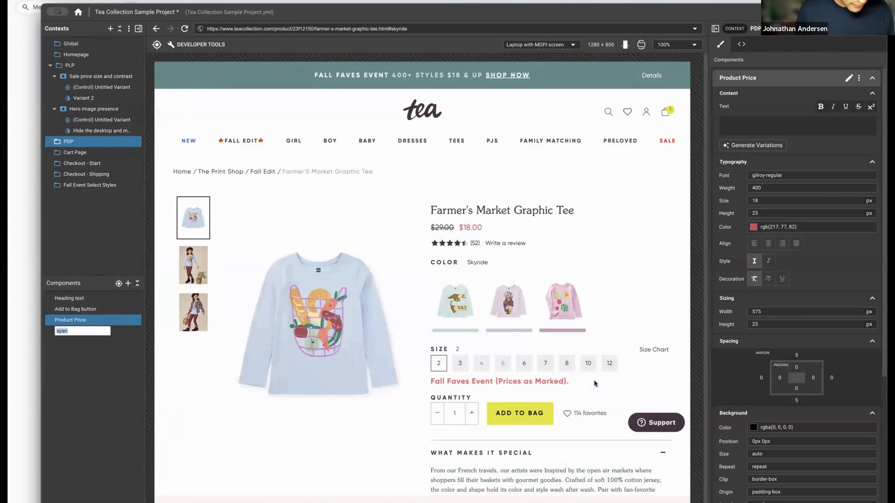
type("Promo Teaser")
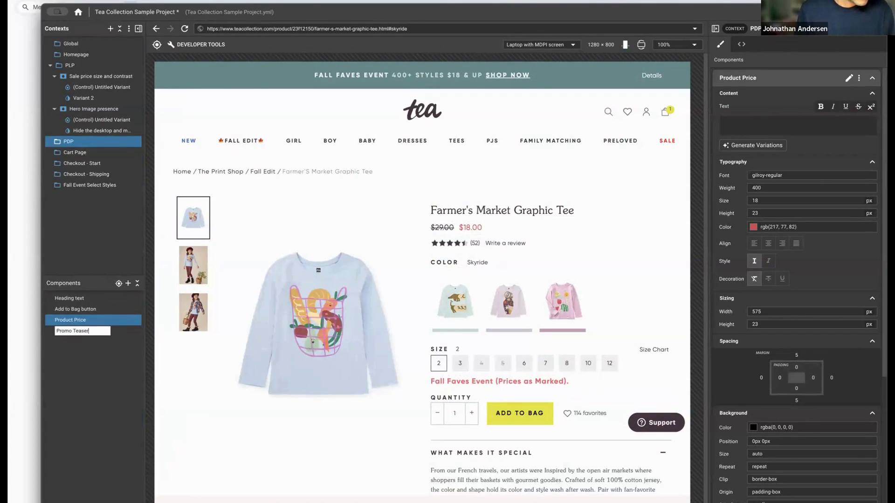
key("Return")
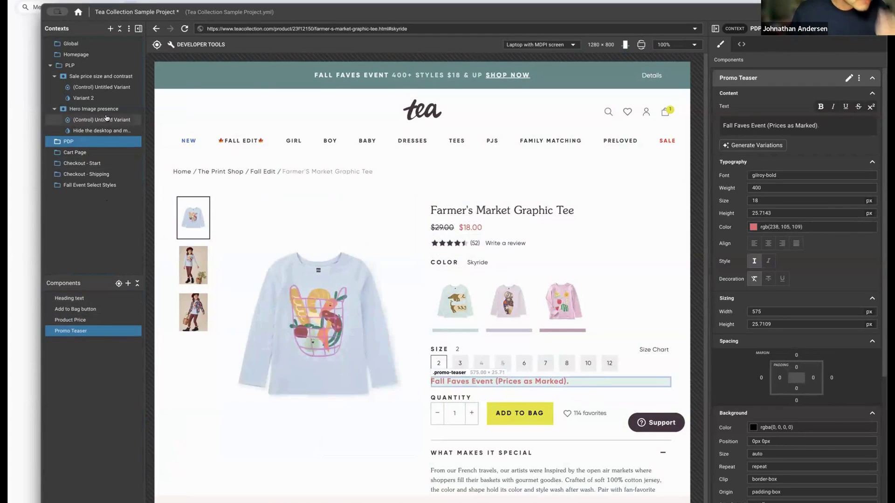
Step: Add a variable named Location of Promo Teaser to the PDP context
left_click(132, 141)
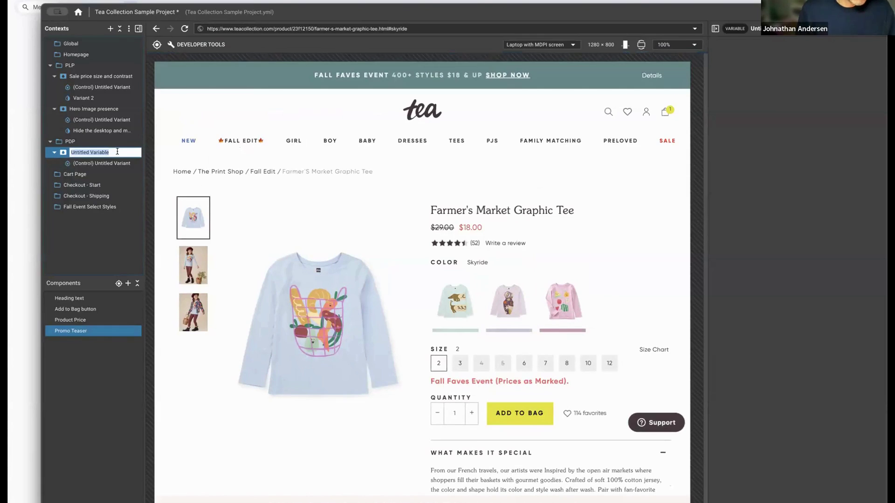
type("Location of")
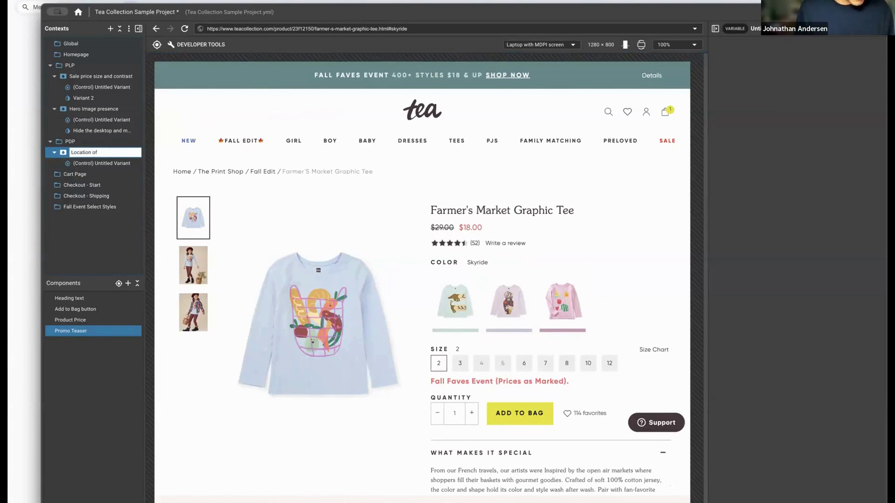
type(" Promo Teaser")
key("Return")
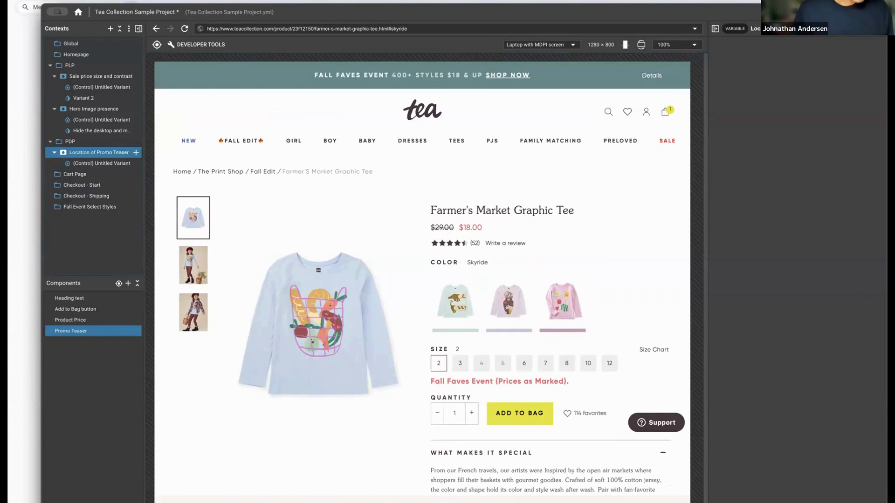
Step: Add a variant named "Promo teaser above the product price" to the Location of Promo Teaser variable and generate it from that description
left_click(137, 152)
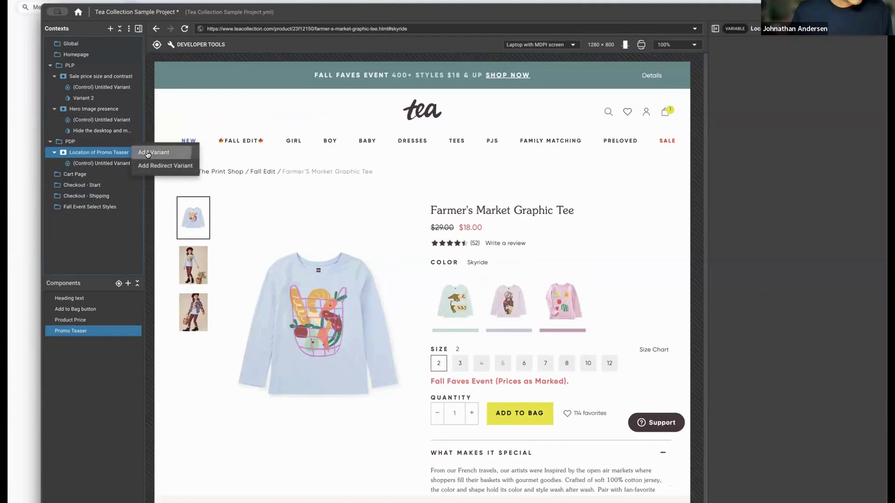
left_click(147, 152)
type("Abo")
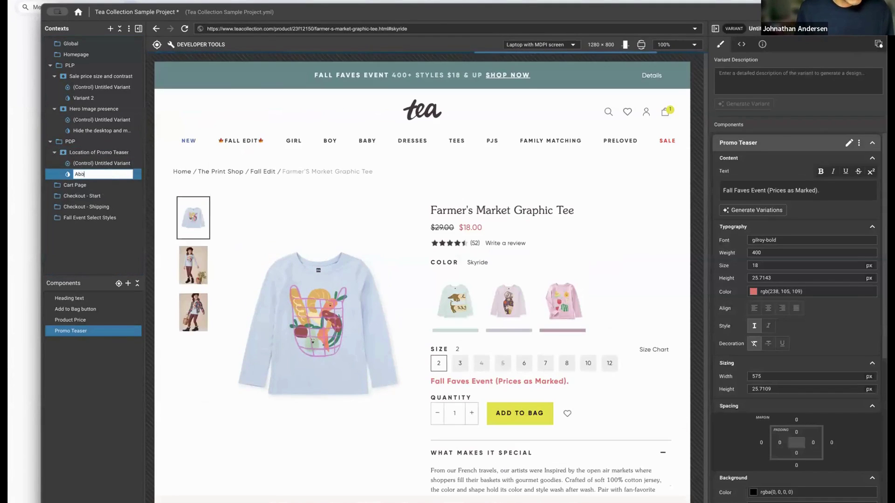
key("BackSpace")
key("BackSpace")
type("Promo teaser")
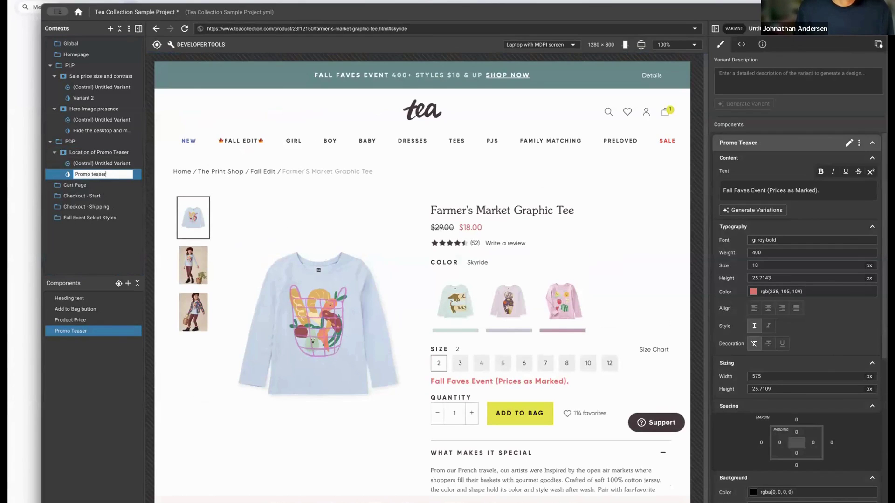
type(" above the price")
key("BackSpace")
key("BackSpace")
key("BackSpace")
key("BackSpace")
key("BackSpace")
type("product")
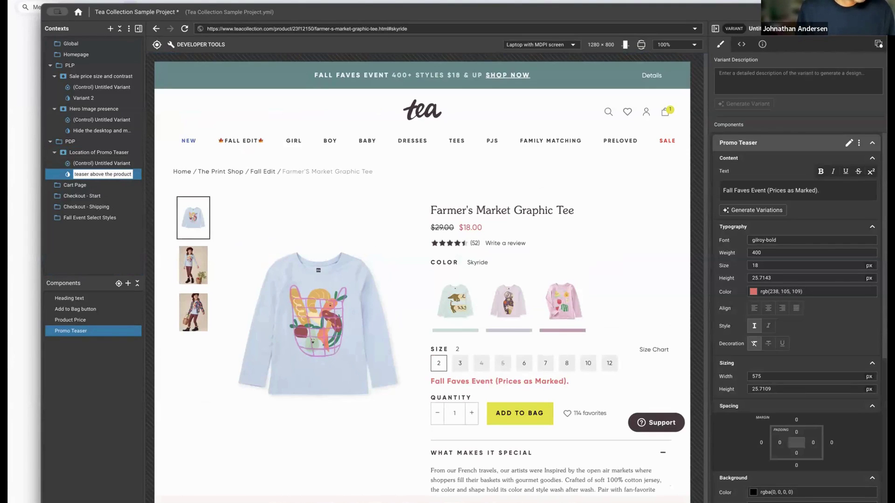
type(" price")
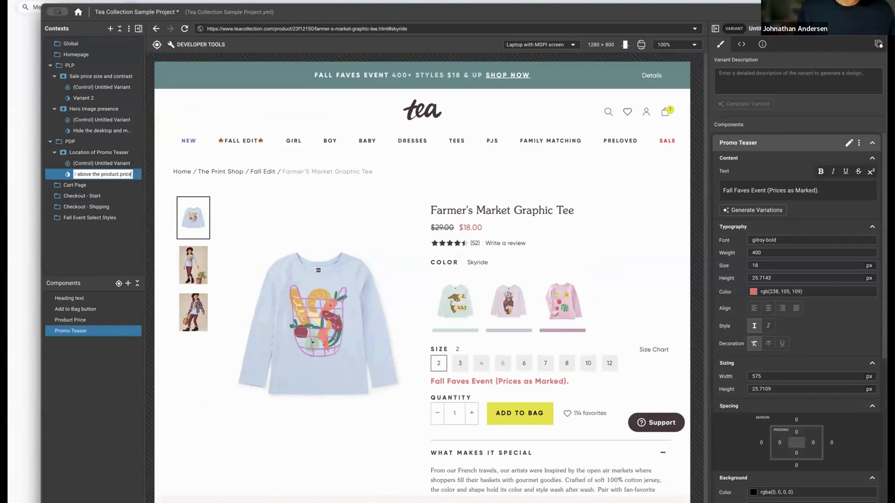
key("Return")
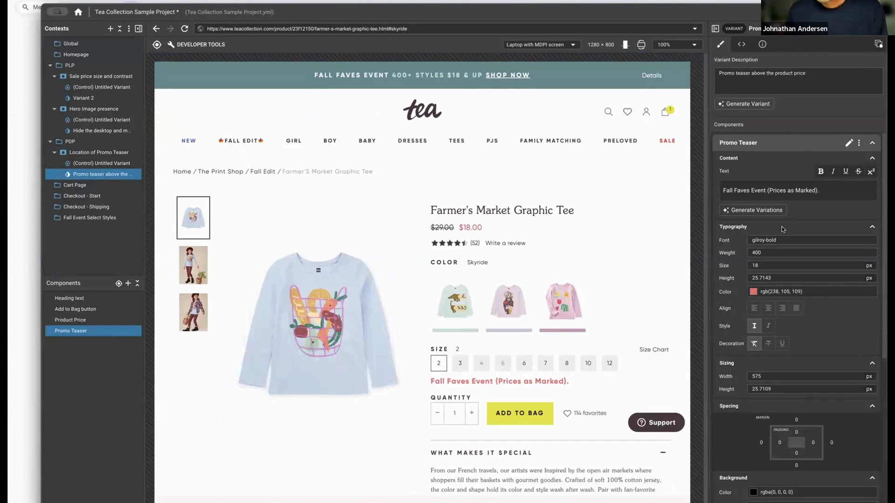
left_click(760, 103)
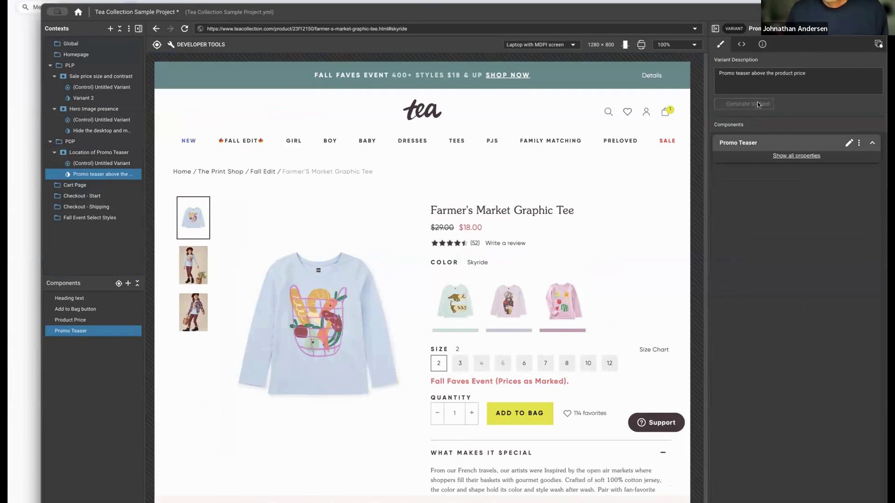
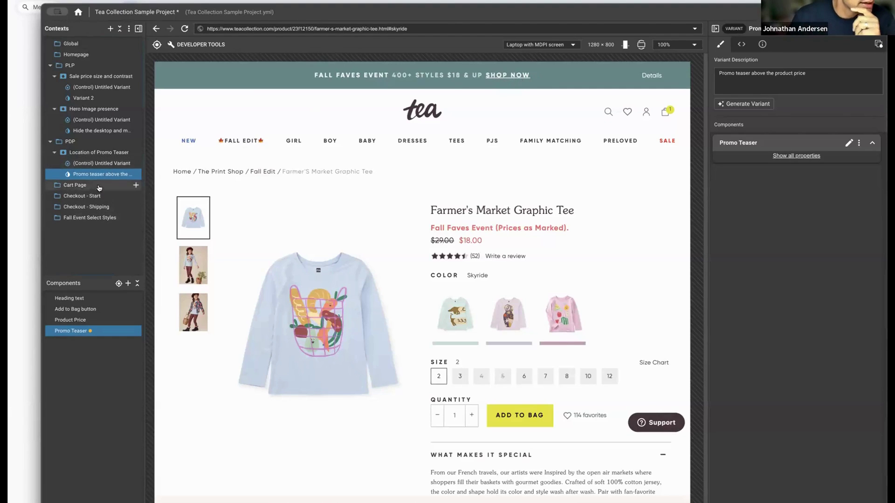
Step: Add a variable named Special Event Banner Link destination to the Global context
left_click(103, 44)
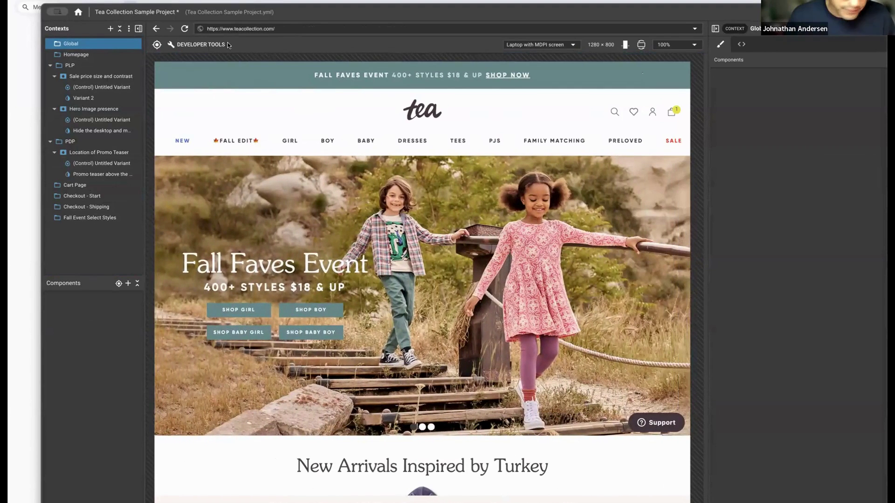
left_click(136, 44)
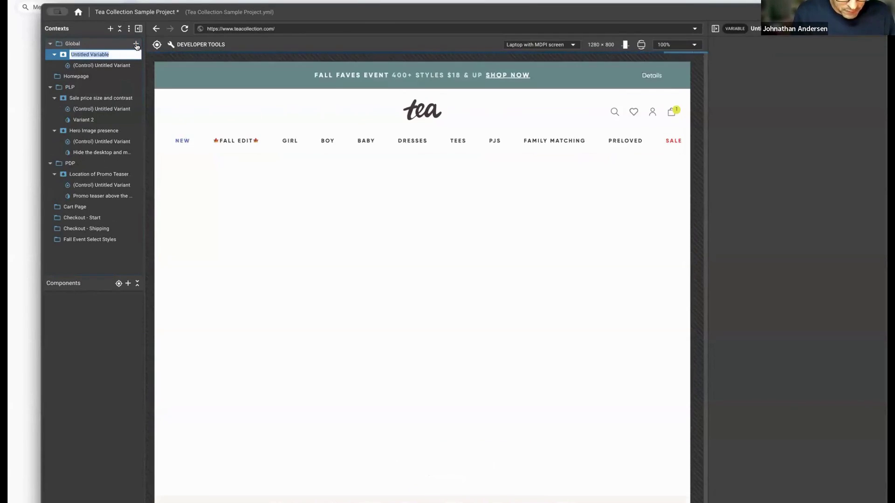
type("Speci")
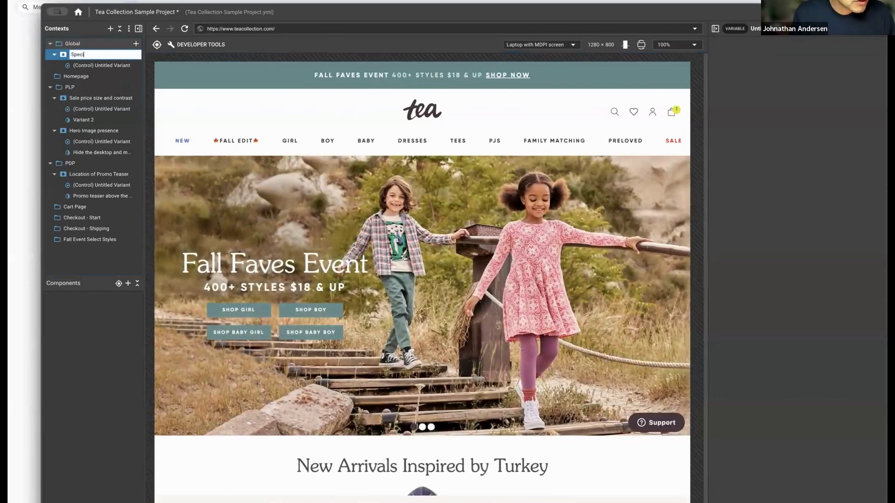
type("al Event")
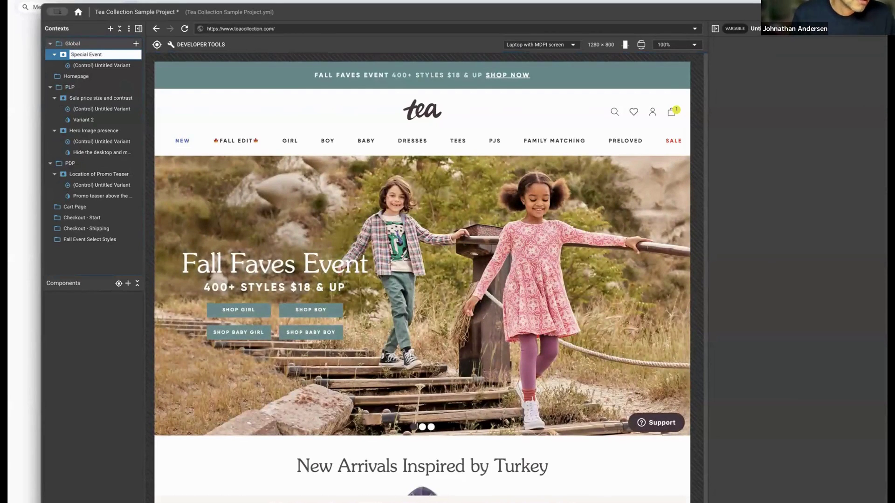
type(" LP")
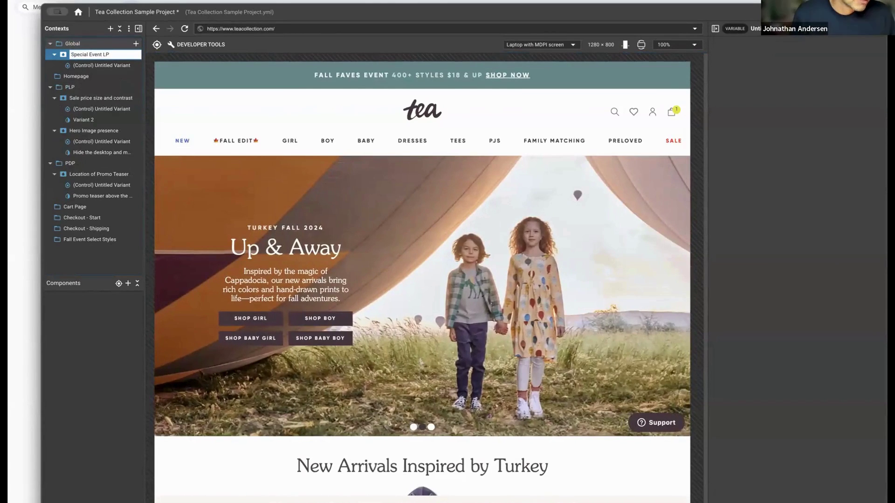
type("Banner Link destination")
key("Return")
left_click(136, 45)
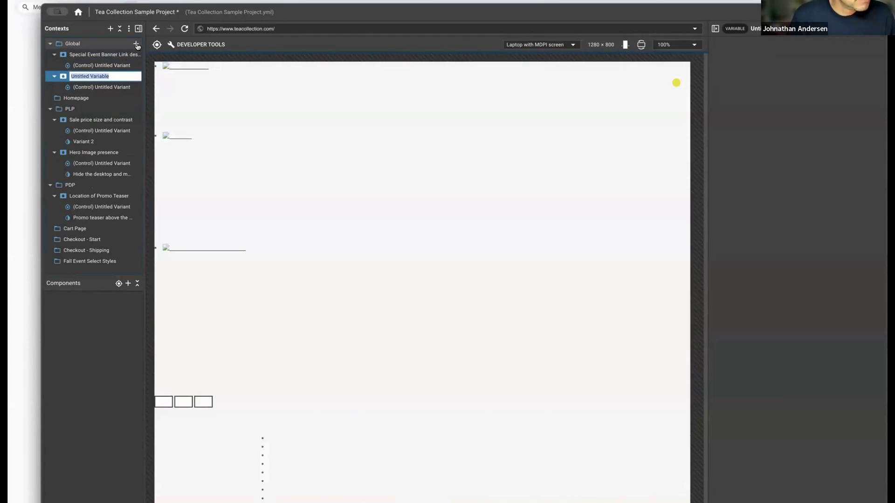
key("Return")
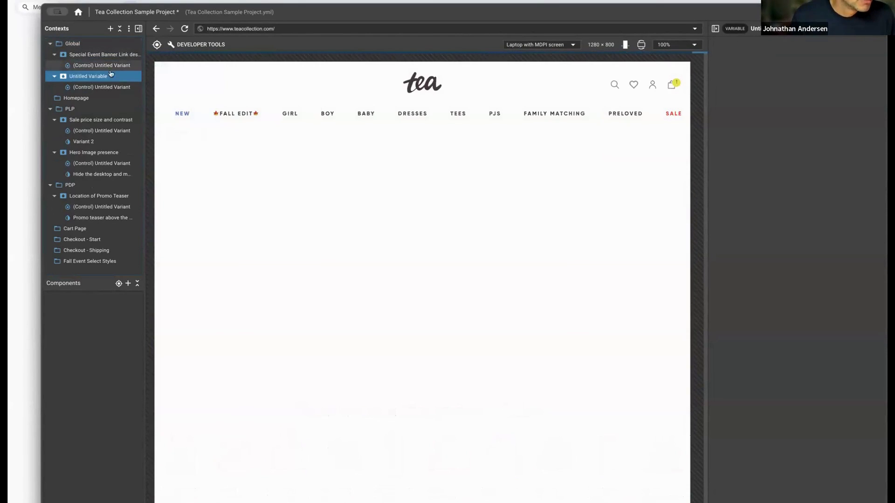
right_click(116, 79)
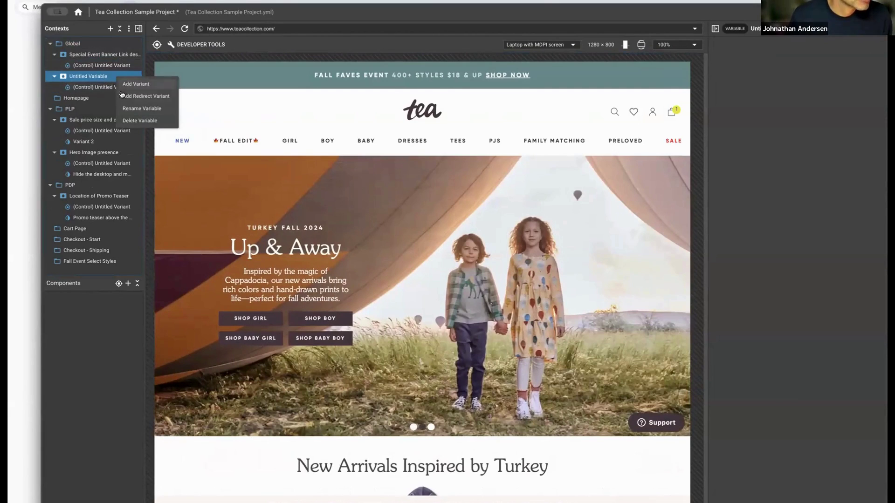
left_click(130, 121)
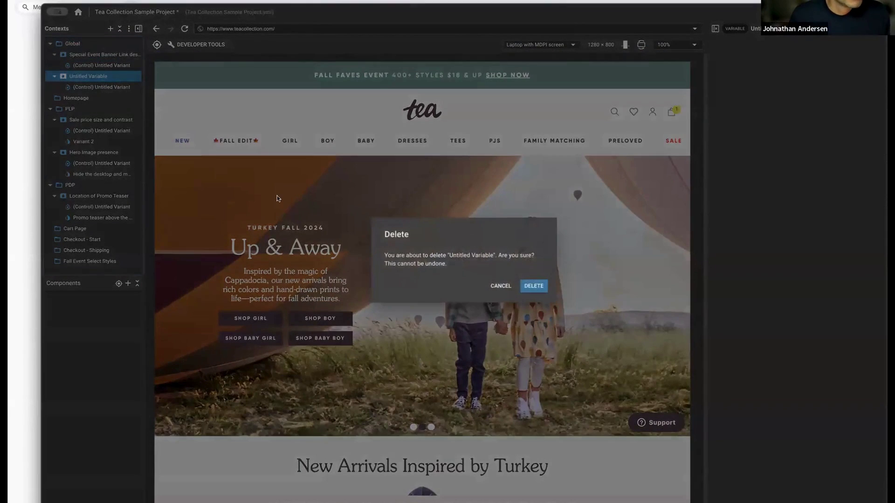
left_click(532, 286)
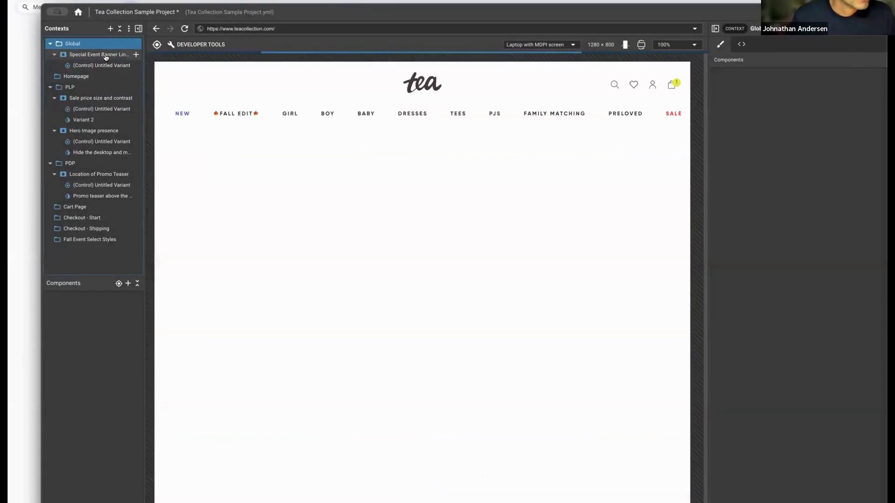
Step: Add a non-redirect variant to the Special Event Banner Link destination variable, leaving it with its default name
left_click(106, 56)
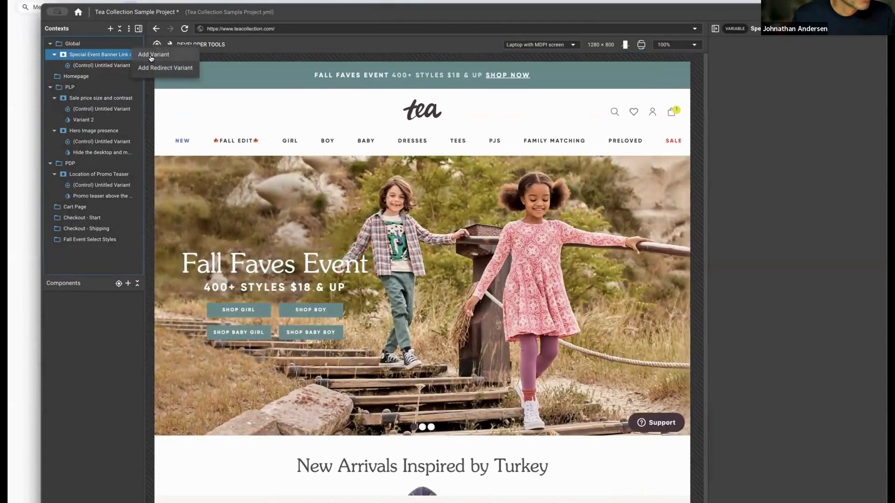
left_click(136, 55)
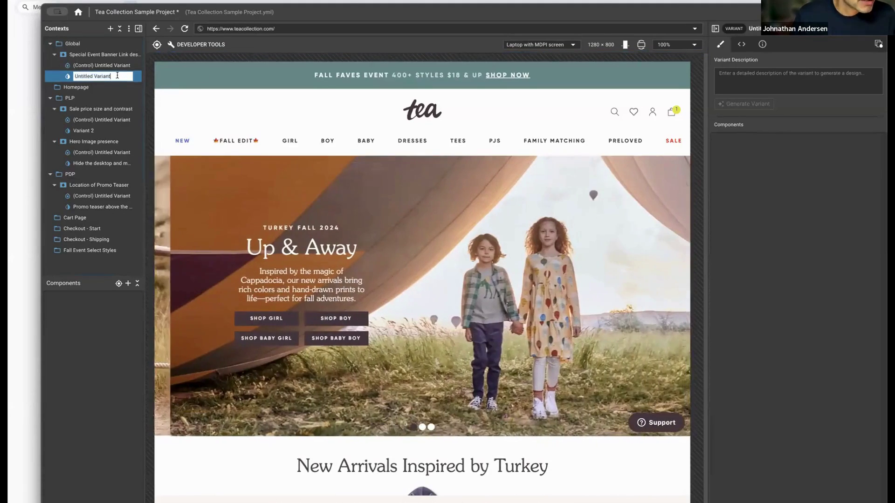
type("Link")
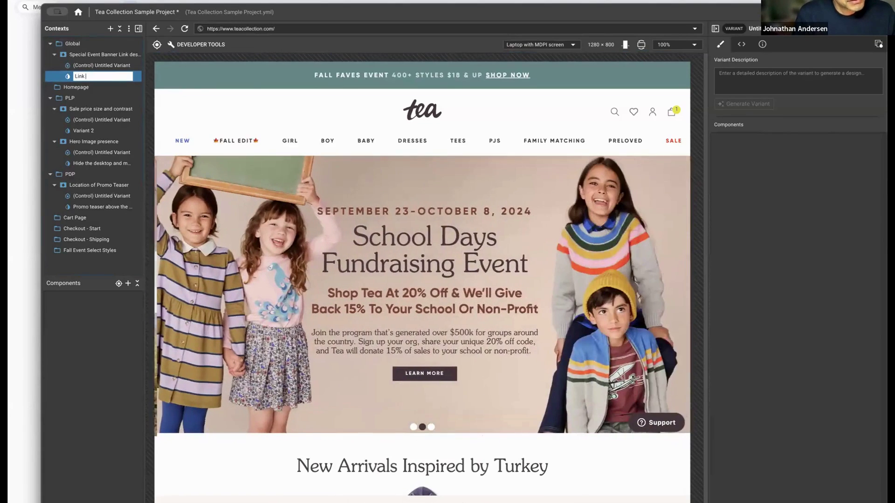
key("ctrl+a")
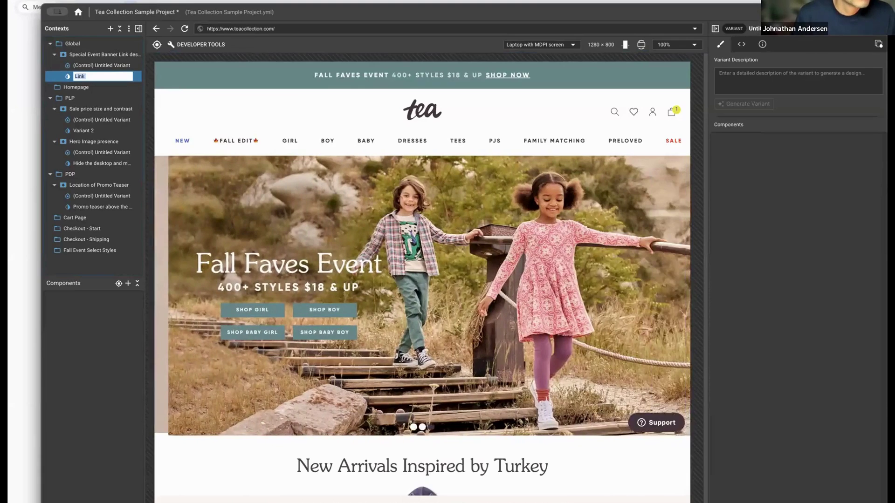
key("Escape")
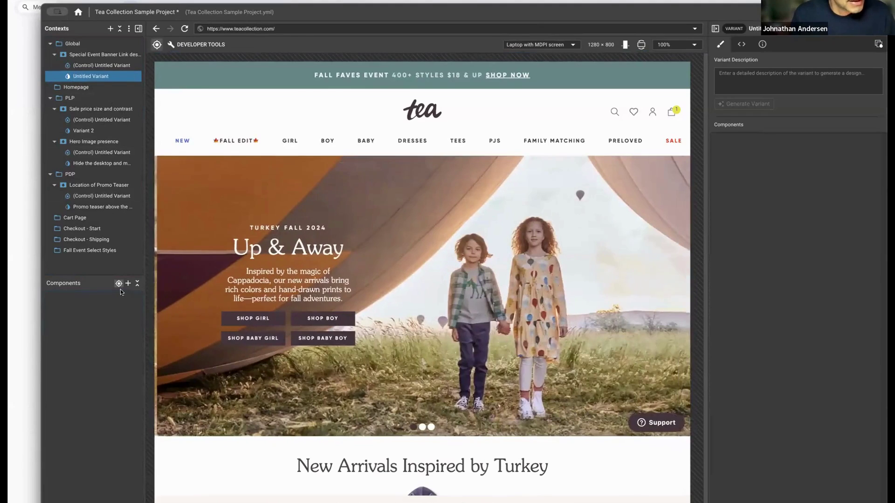
Step: Define the Fall Faves Event promo link in the banner above the site logo as a component named Special Event Banner Link
left_click(261, 77)
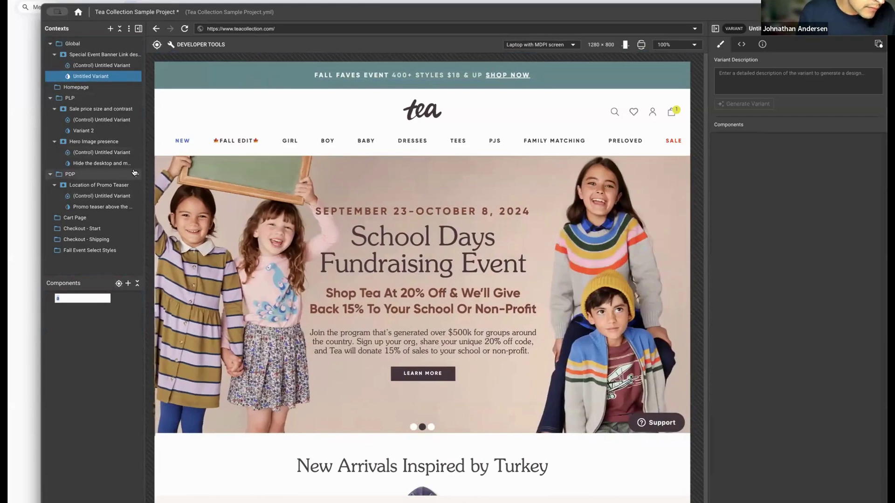
type("Special Event")
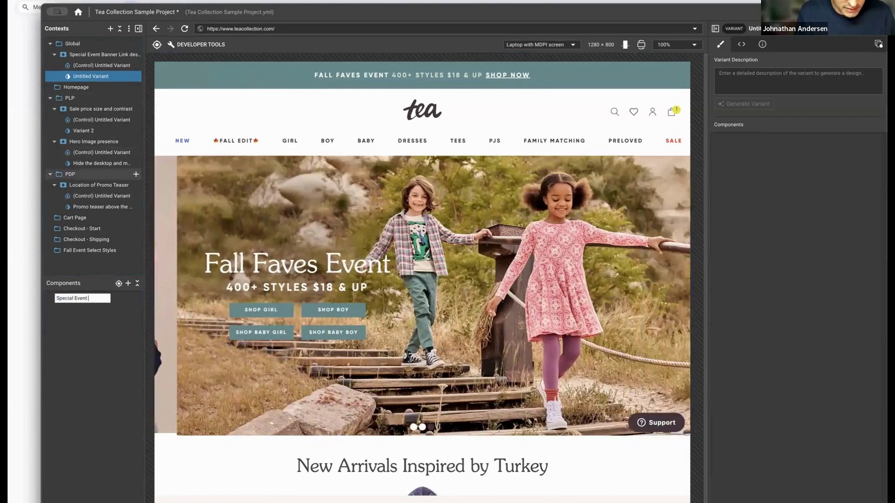
type(" Banner Link")
key("Return")
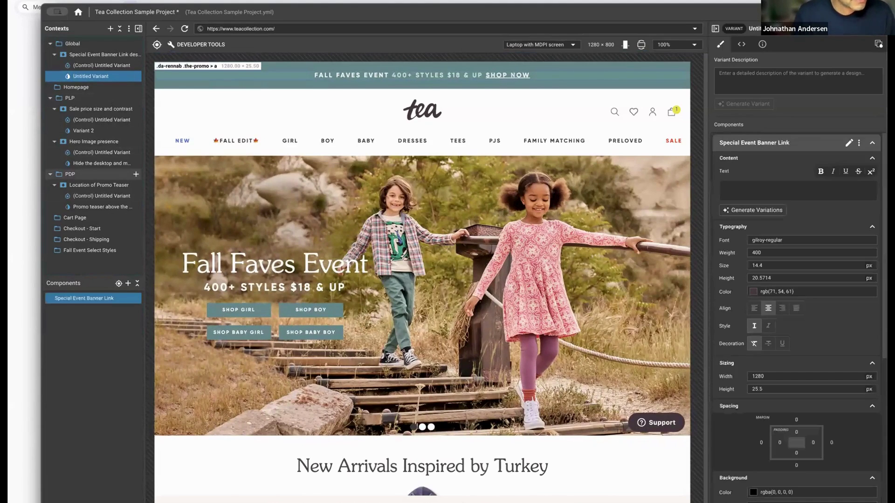
right_click(106, 76)
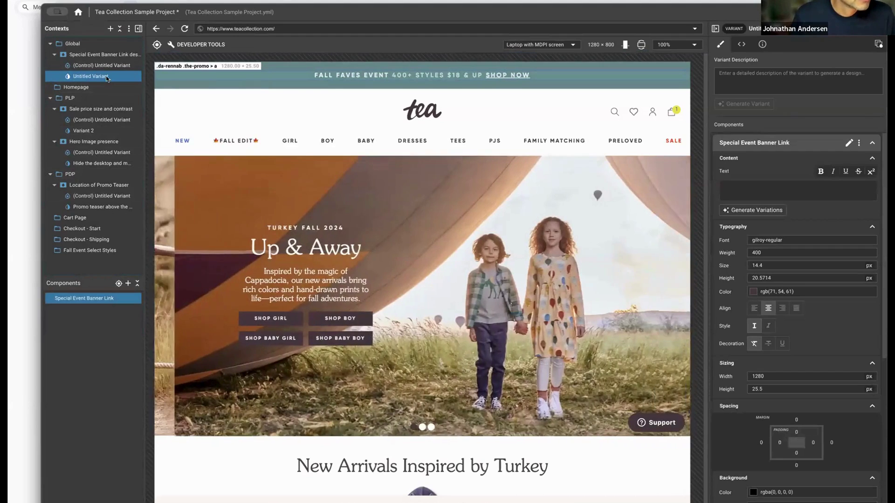
left_click(117, 84)
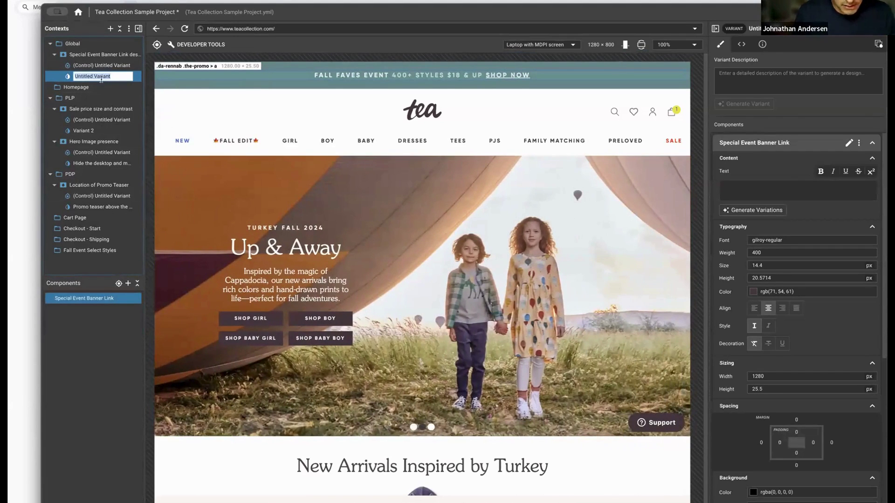
type("Special")
type(" Event Banner Link")
type(" goes to")
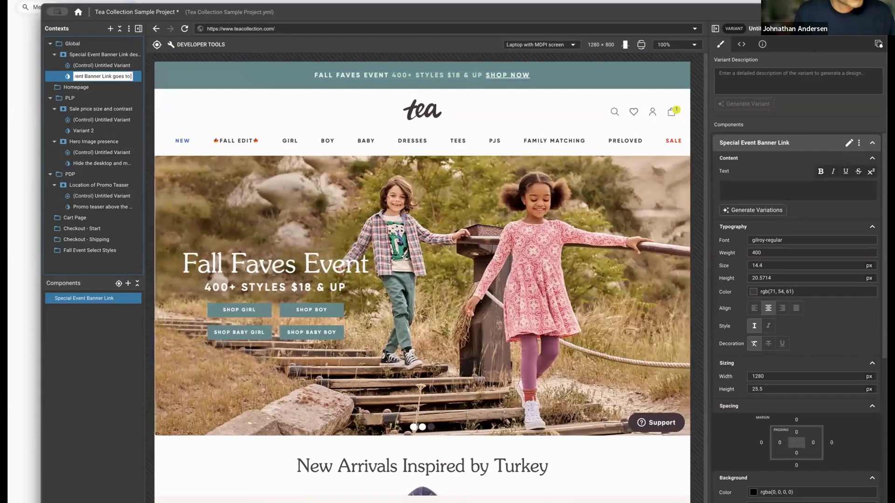
type(" teacollection.com/select-styles")
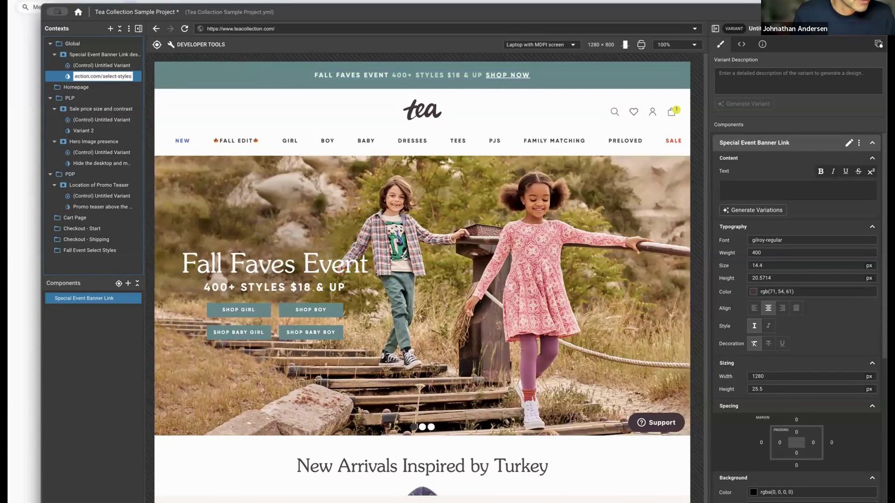
type("-2")
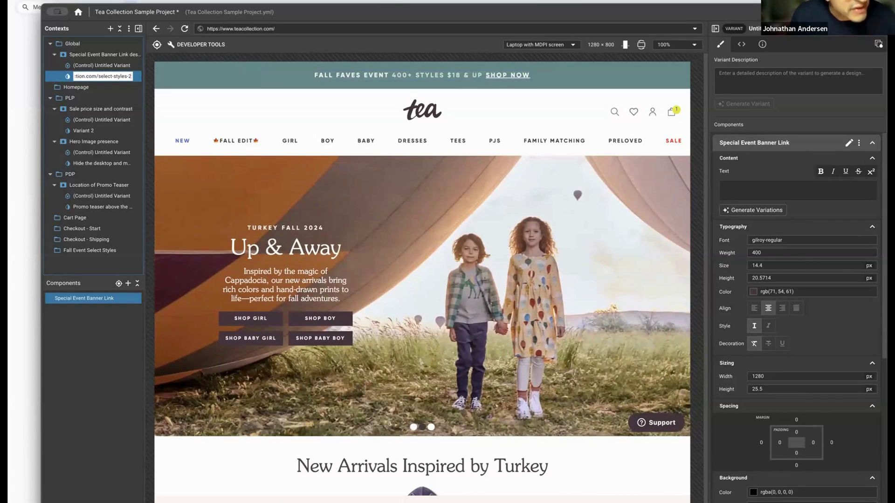
key("Return")
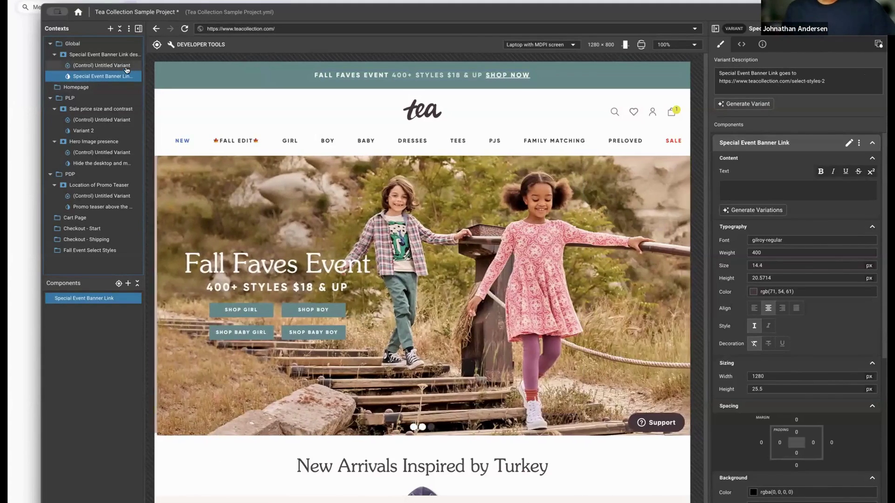
left_click(759, 82)
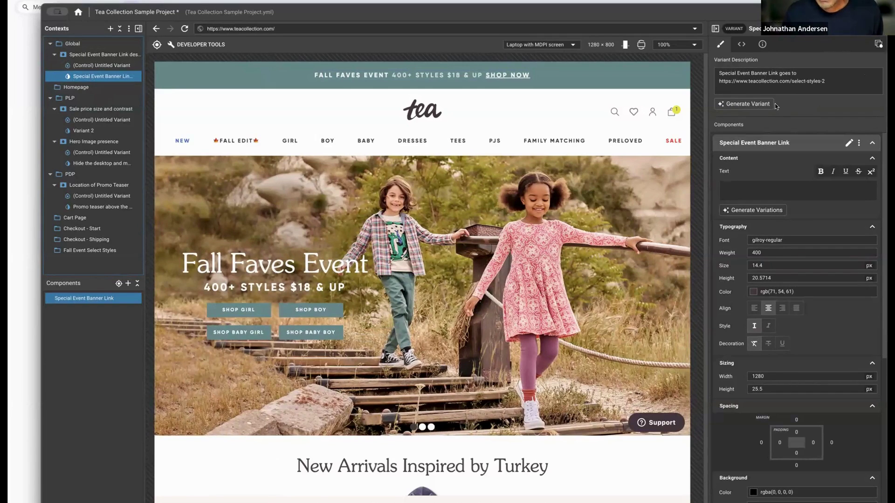
left_click(763, 106)
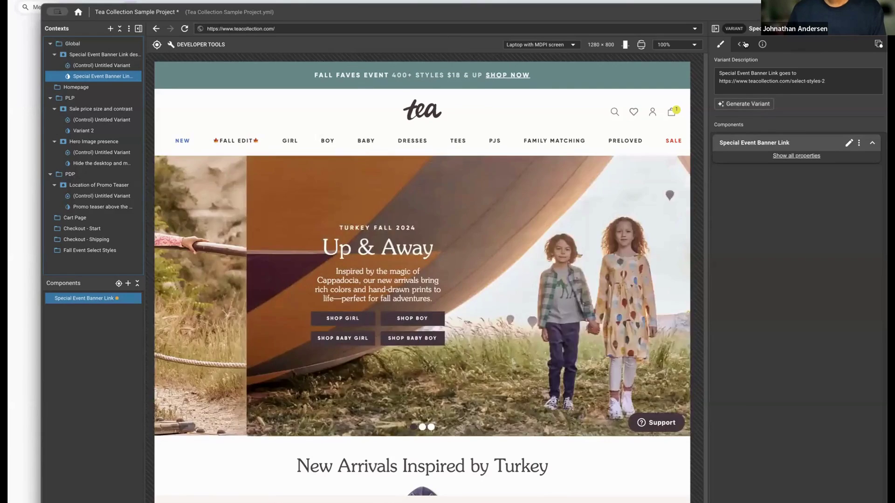
Step: Inspect the variant's generated JavaScript and follow the Fall Faves Event banner link in the page preview to test its destination
left_click(742, 44)
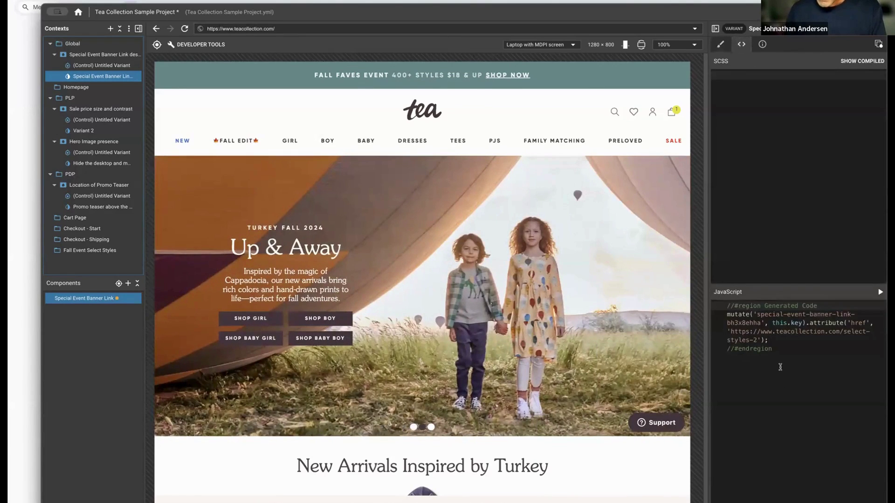
left_click(768, 340)
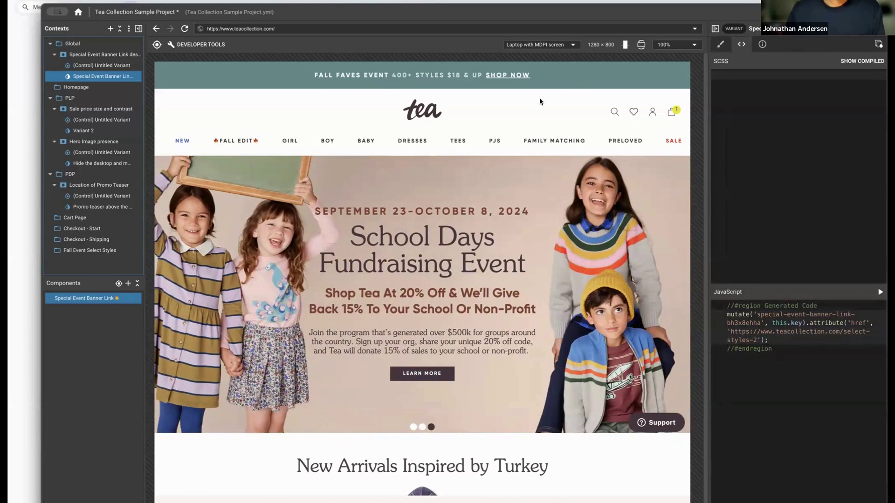
left_click(474, 76)
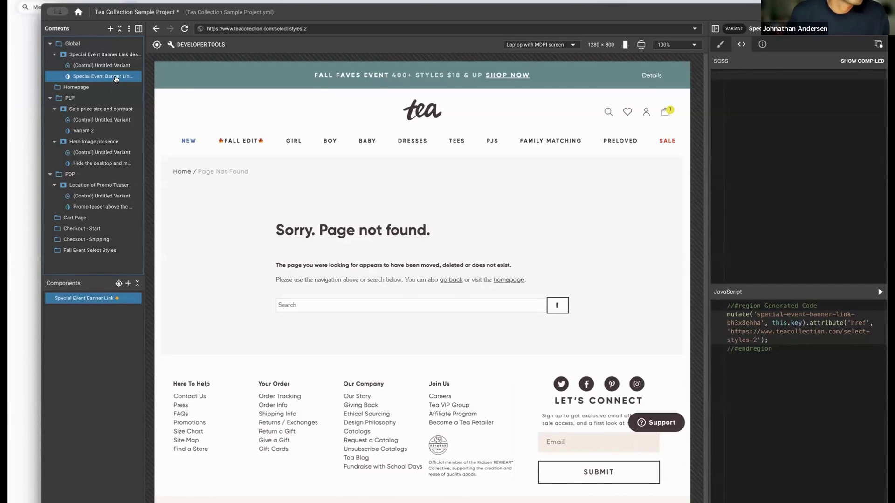
Step: Add a variable named "LP split test" to the Global context
mouse_move(133, 57)
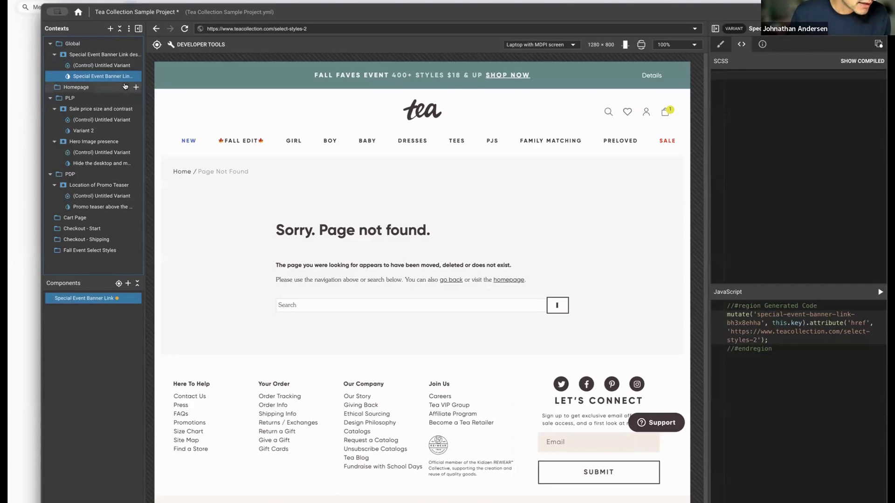
left_click(134, 44)
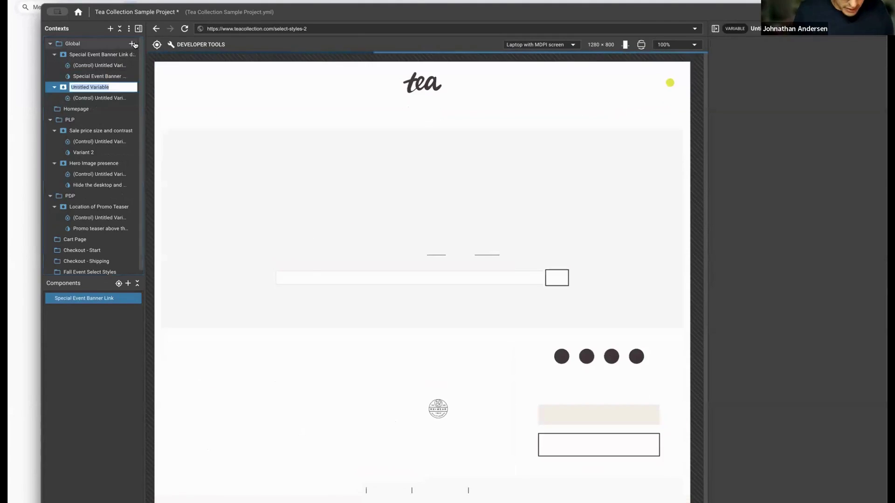
type("LP")
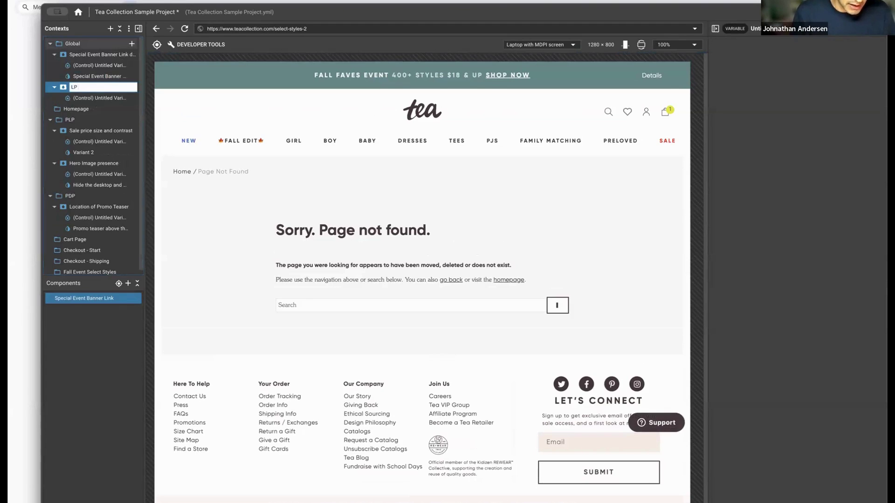
type(" split test")
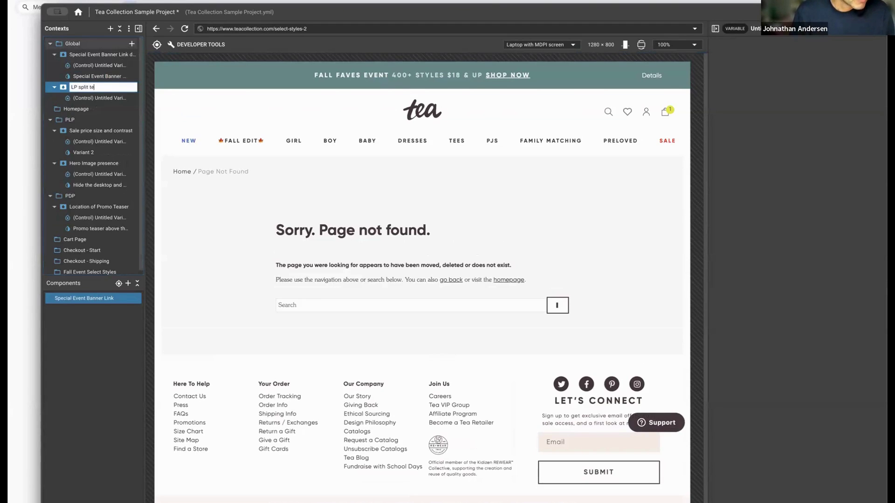
key("Return")
Step: Add a redirect variant named "Go to LP 2" to the LP split test variable
left_click(133, 87)
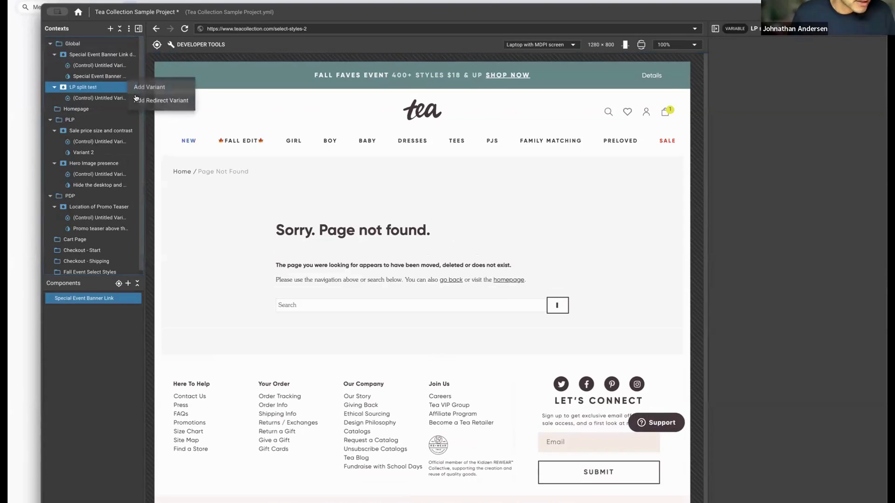
left_click(162, 101)
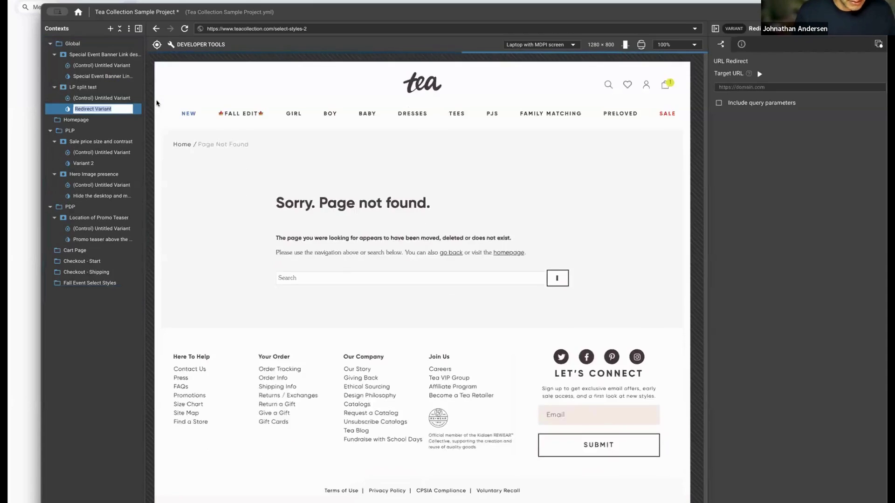
type("Go")
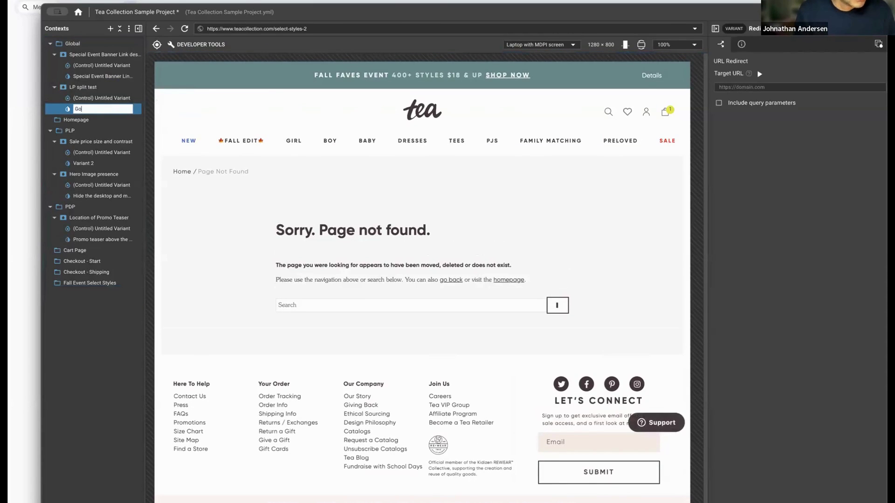
type(" to LP 2")
key("Return")
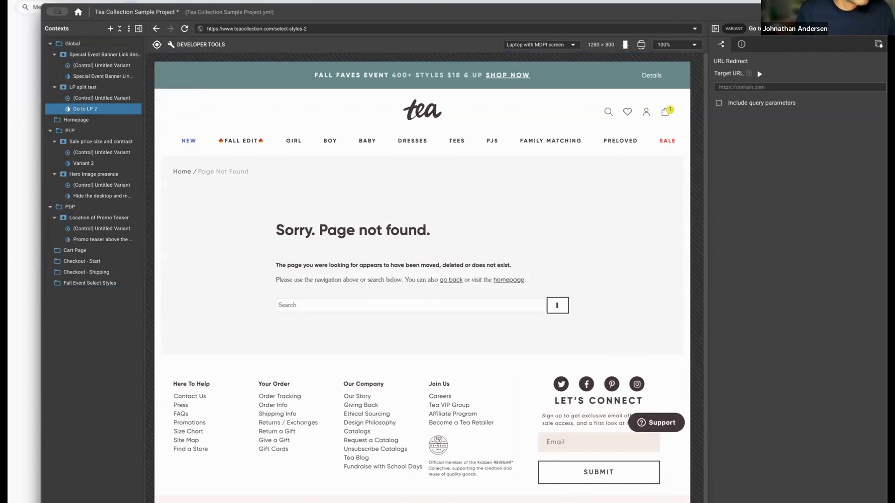
left_click(755, 87)
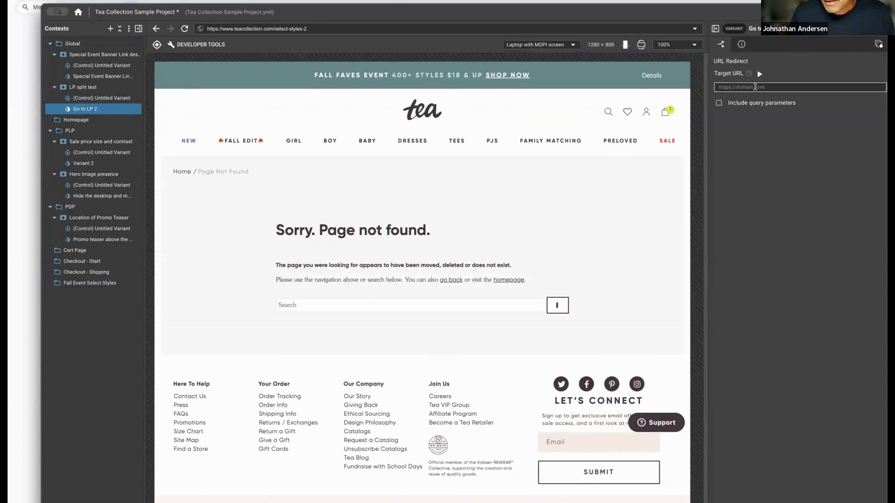
type("https://www.teacollection.com/select-styles")
type("-2")
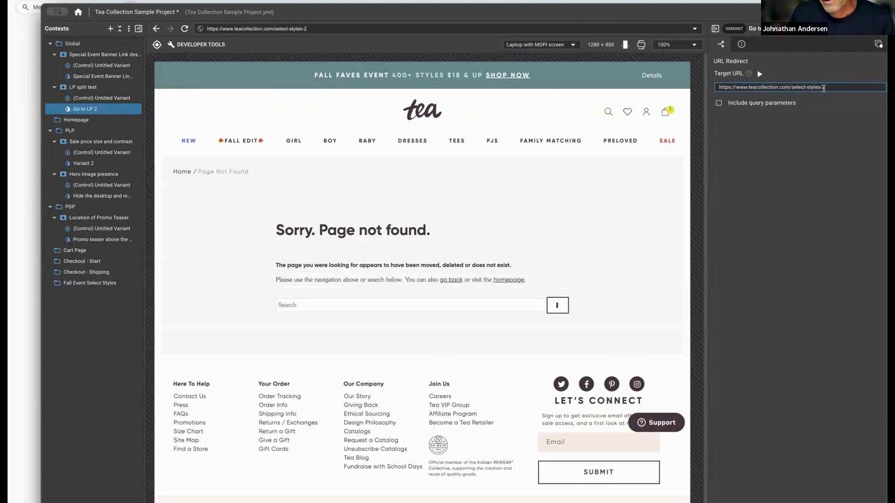
left_click(833, 78)
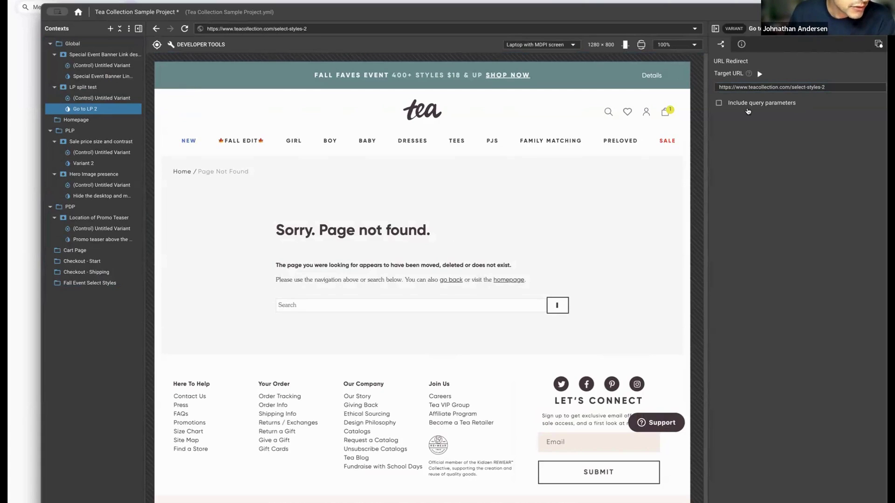
left_click(735, 84)
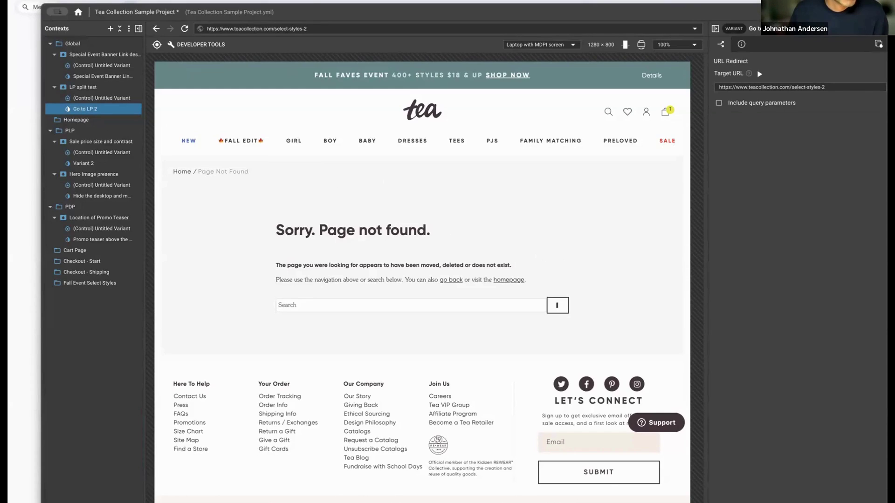
Step: Switch to the slide presentation and advance from "Describing your changes" to the "Description best practices" slide
key("alt+Tab")
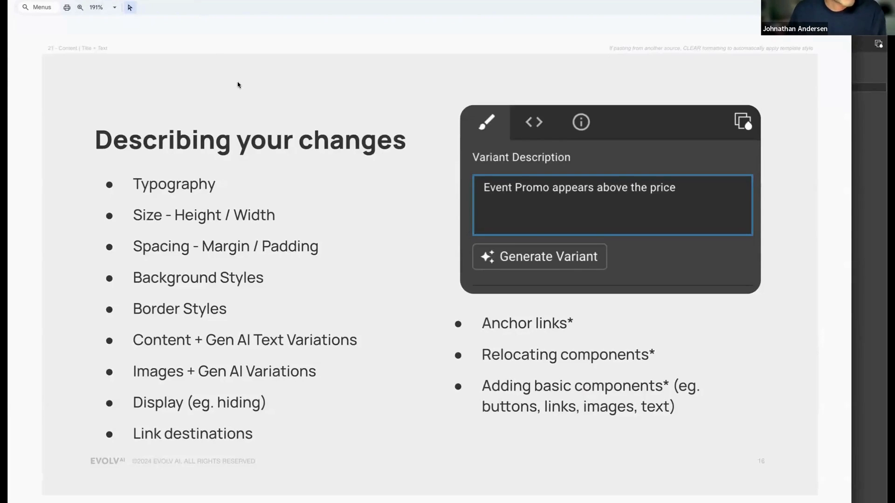
key("Right")
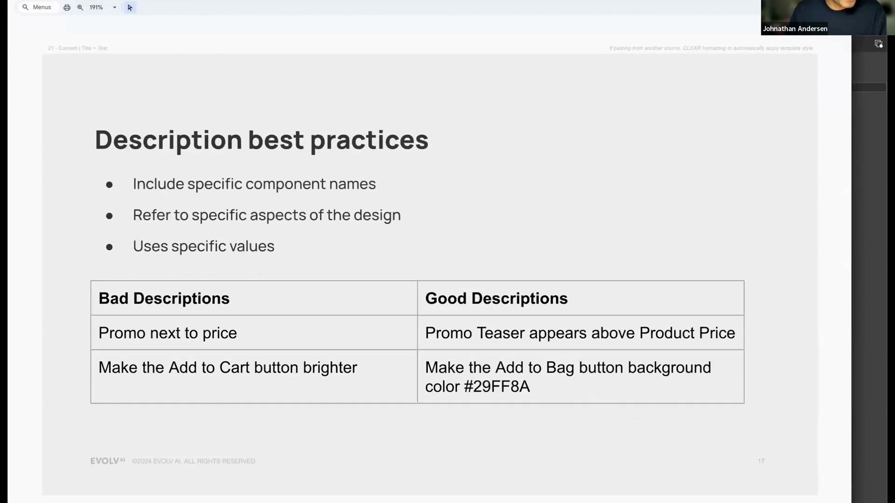